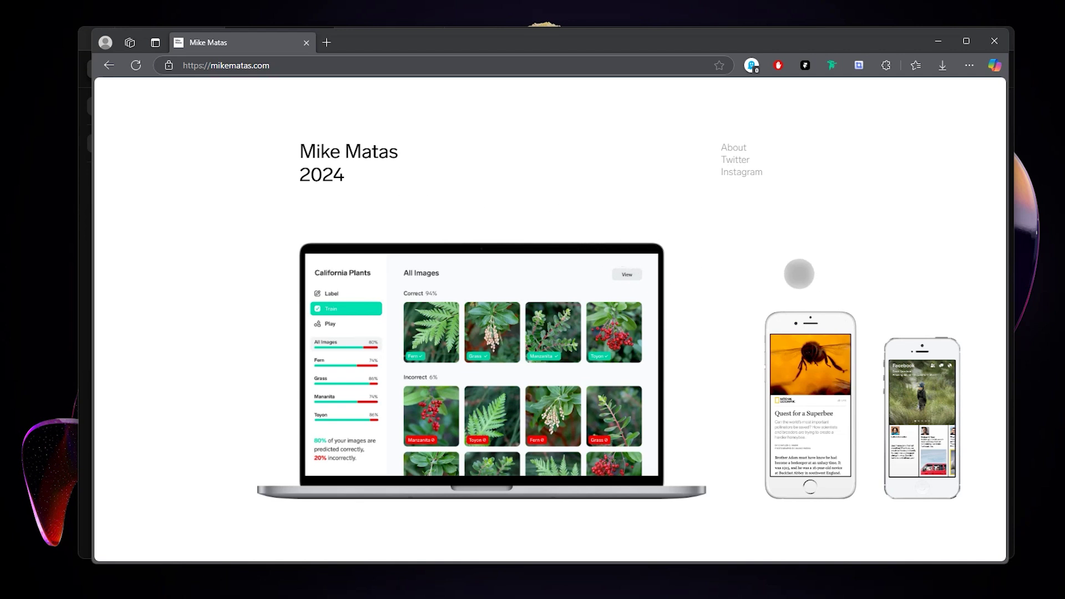
Step: Examine how the device showcase and the year heading respond to scrolling through the reference portfolio site and back to its start
{"action": "scroll", "coordinate": [769, 257], "scroll_direction": "down", "scroll_amount": 10}
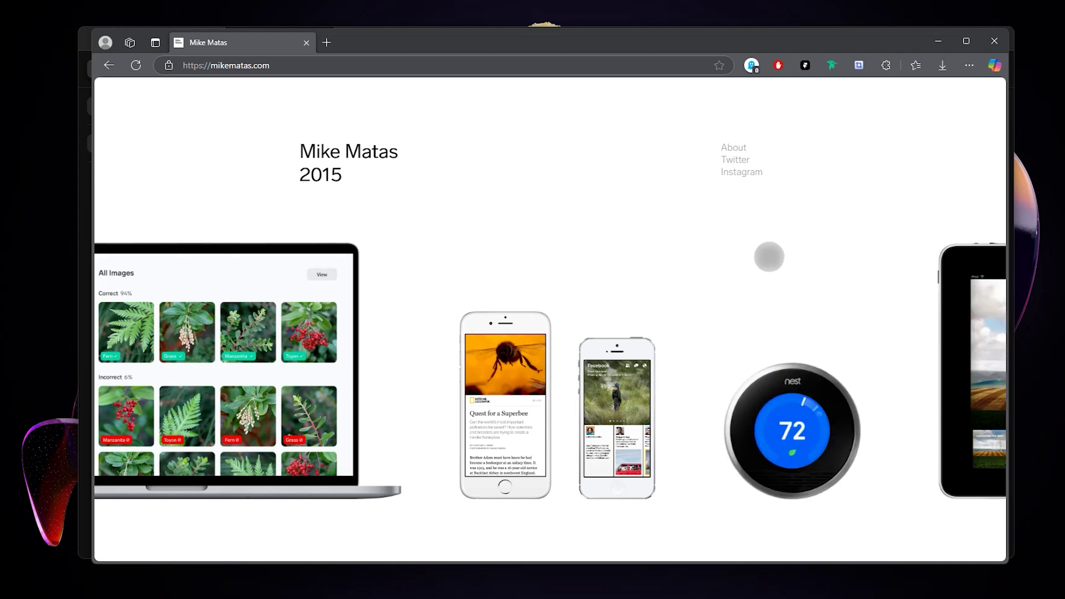
{"action": "scroll", "coordinate": [769, 256], "scroll_direction": "down", "scroll_amount": 2}
{"action": "scroll", "coordinate": [667, 247], "scroll_direction": "down", "scroll_amount": 5}
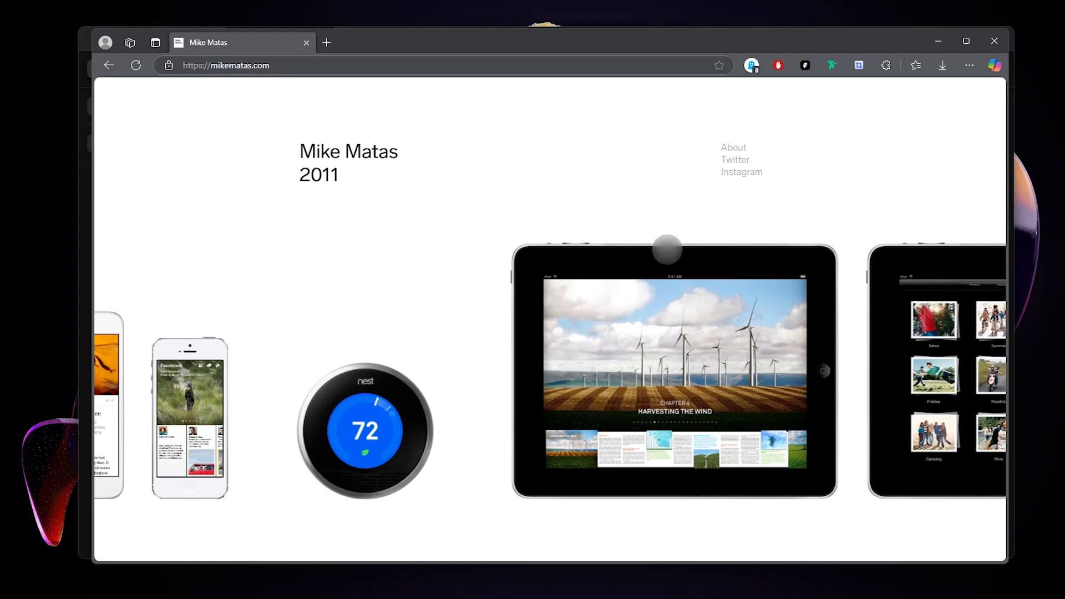
{"action": "scroll", "coordinate": [667, 249], "scroll_direction": "down", "scroll_amount": 2}
{"action": "scroll", "coordinate": [667, 249], "scroll_direction": "down", "scroll_amount": 5}
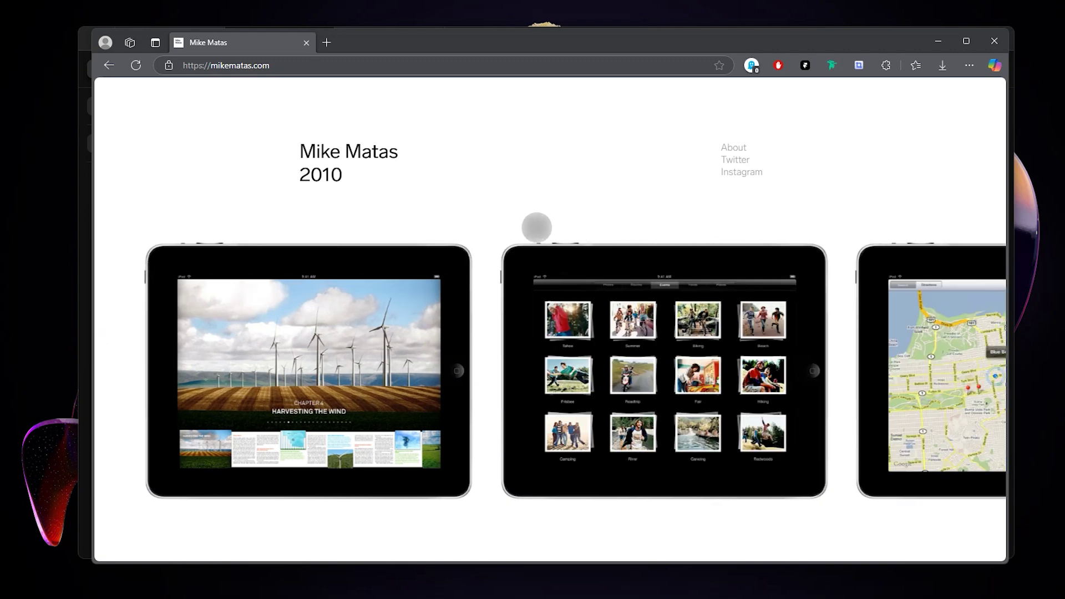
{"action": "scroll", "coordinate": [523, 219], "scroll_direction": "down", "scroll_amount": 3}
{"action": "scroll", "coordinate": [523, 219], "scroll_direction": "down", "scroll_amount": 1}
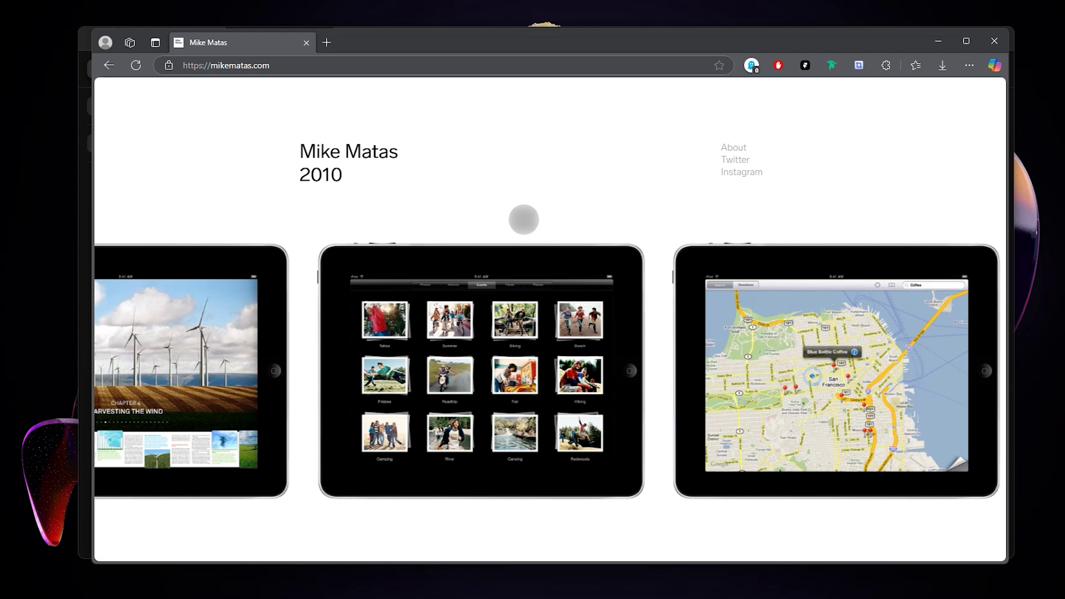
{"action": "scroll", "coordinate": [523, 220], "scroll_direction": "down", "scroll_amount": 2}
{"action": "scroll", "coordinate": [525, 219], "scroll_direction": "down", "scroll_amount": 2}
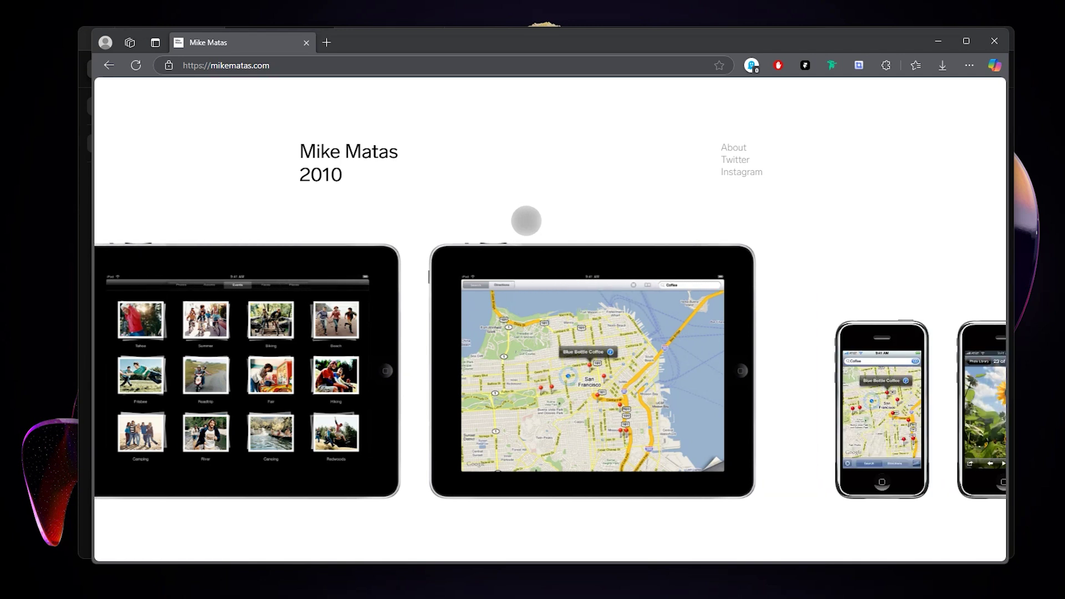
{"action": "scroll", "coordinate": [526, 221], "scroll_direction": "down", "scroll_amount": 2}
{"action": "scroll", "coordinate": [526, 221], "scroll_direction": "down", "scroll_amount": 7}
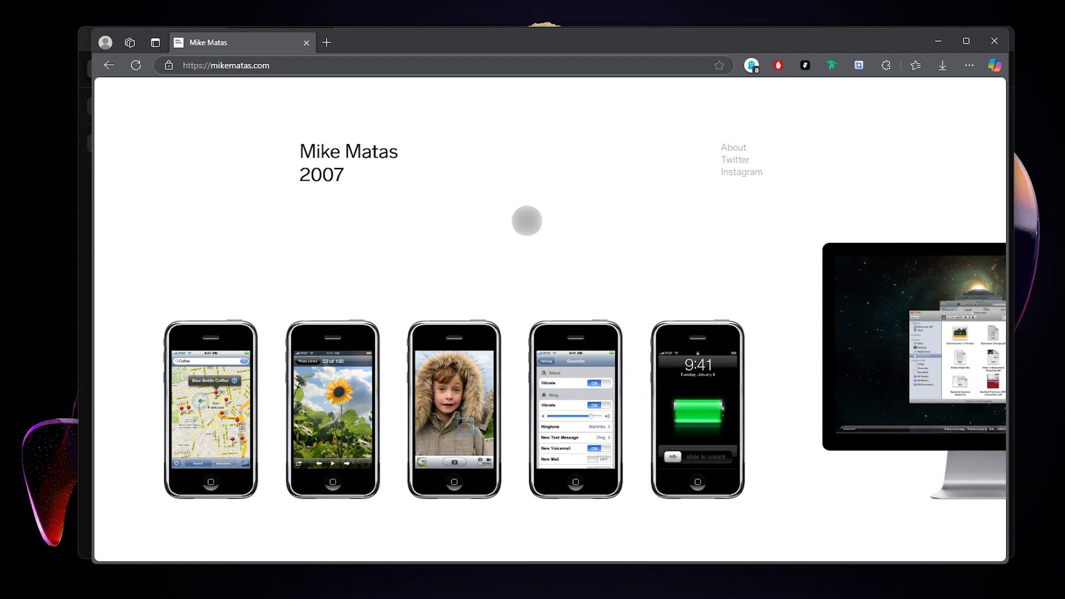
{"action": "scroll", "coordinate": [580, 246], "scroll_direction": "down", "scroll_amount": 3}
{"action": "scroll", "coordinate": [579, 246], "scroll_direction": "down", "scroll_amount": 8}
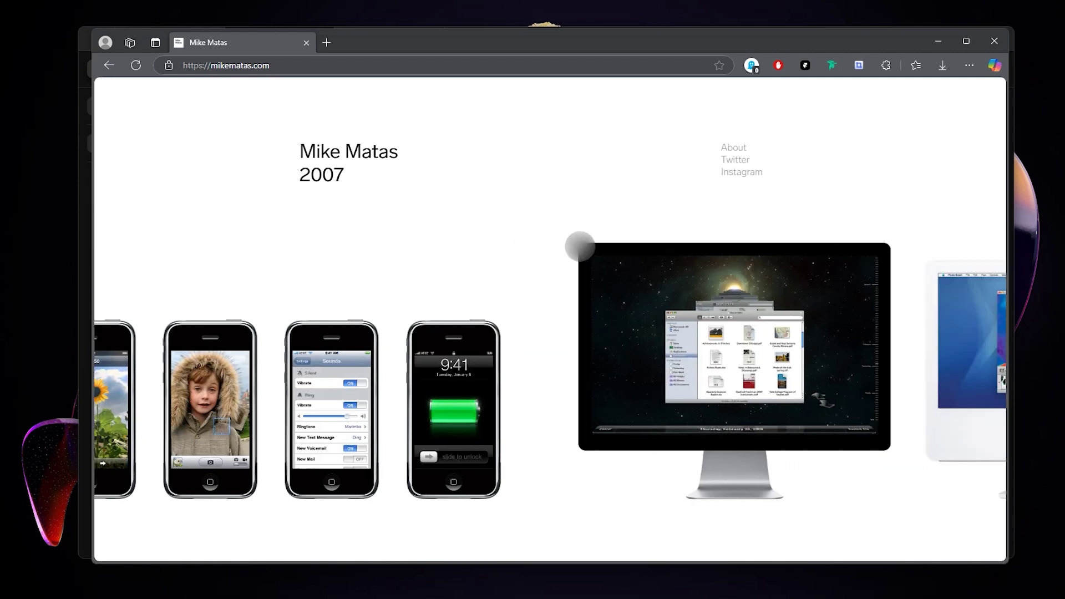
{"action": "scroll", "coordinate": [579, 255], "scroll_direction": "down", "scroll_amount": 4}
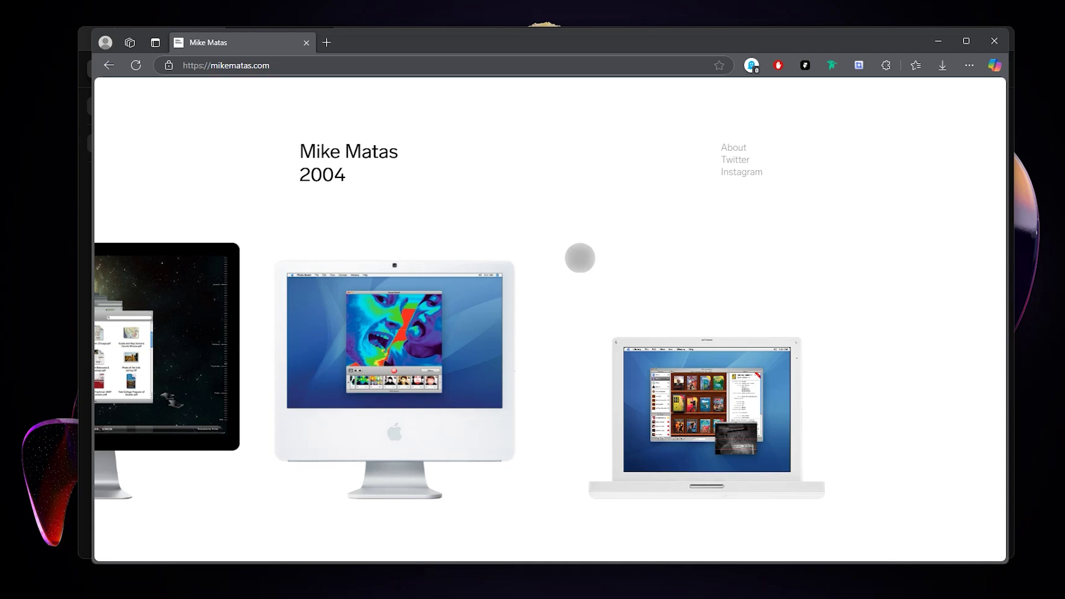
{"action": "scroll", "coordinate": [580, 258], "scroll_direction": "up", "scroll_amount": 10}
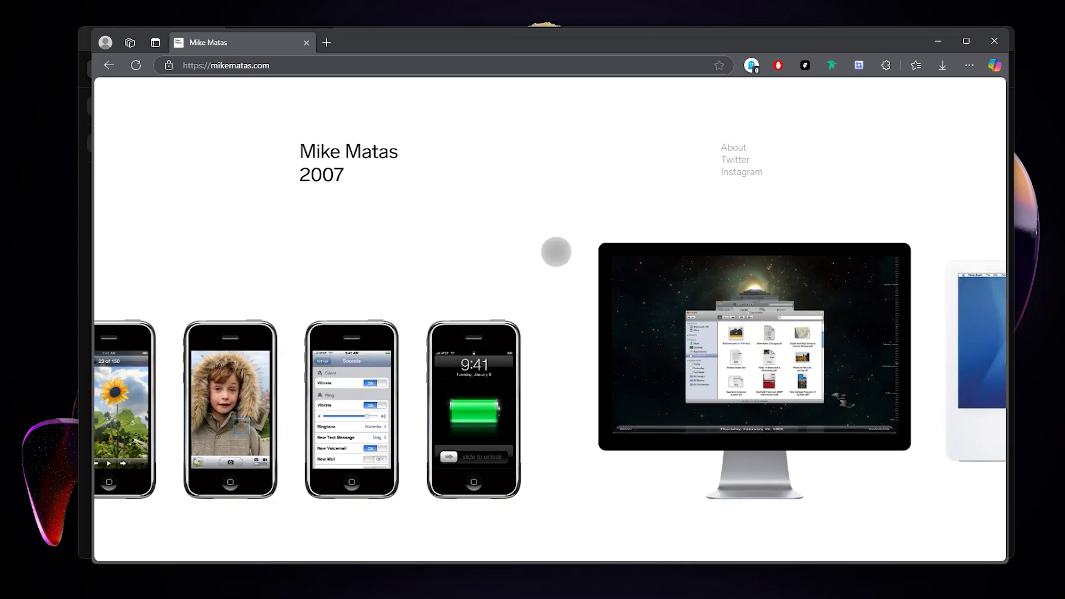
{"action": "scroll", "coordinate": [555, 251], "scroll_direction": "up", "scroll_amount": 10}
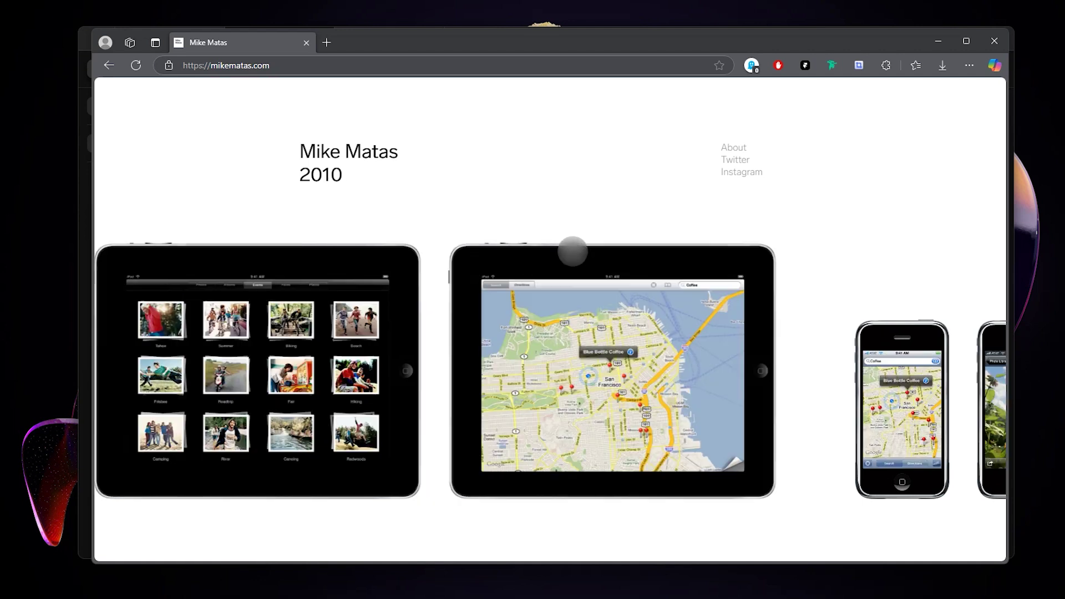
{"action": "scroll", "coordinate": [572, 250], "scroll_direction": "up", "scroll_amount": 10}
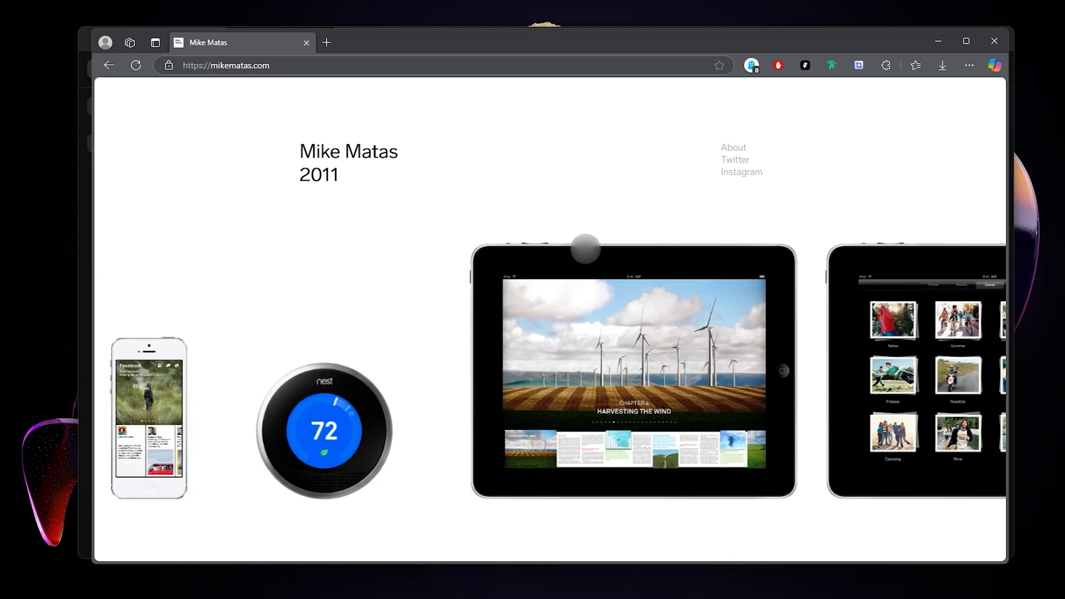
{"action": "scroll", "coordinate": [585, 249], "scroll_direction": "up", "scroll_amount": 15}
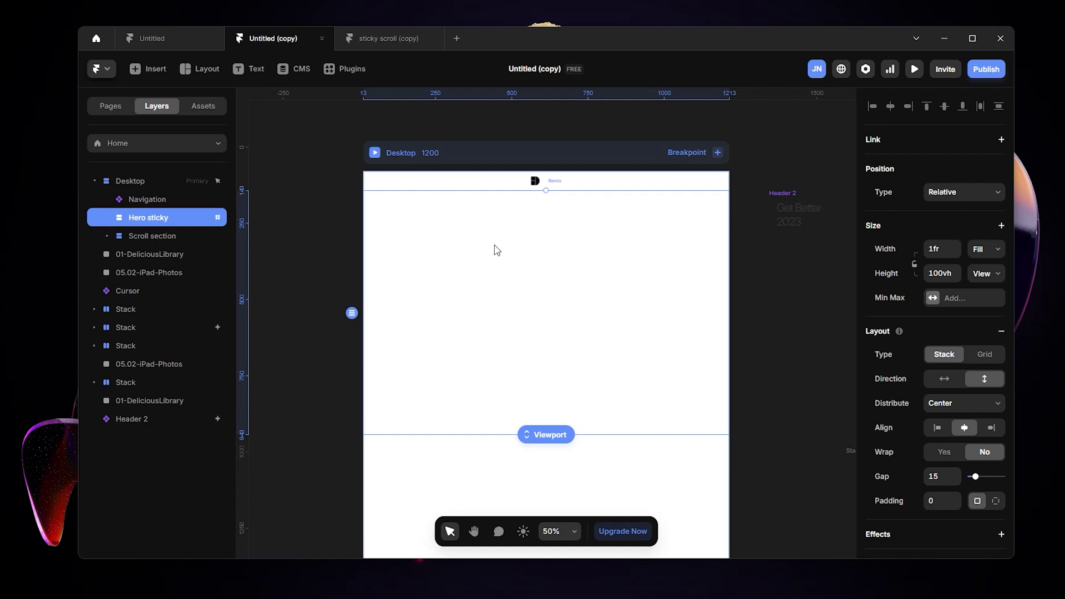
Step: Switch to the Framer project and inspect the Desktop breakpoint and its Navigation component
{"action": "left_click", "coordinate": [153, 184]}
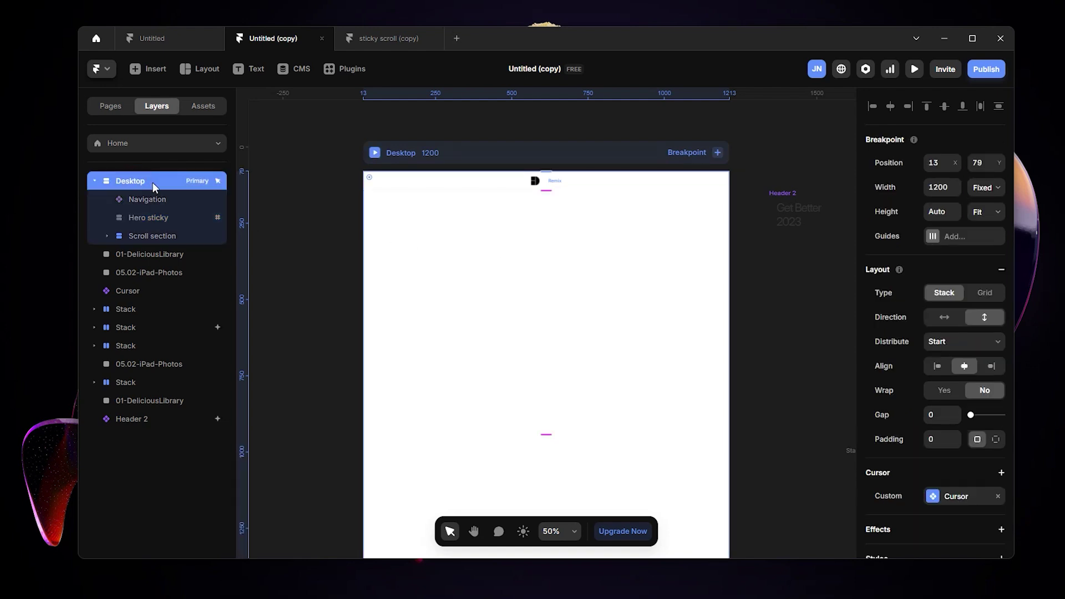
{"action": "left_click", "coordinate": [181, 201]}
{"action": "scroll", "coordinate": [554, 183], "scroll_direction": "up", "scroll_amount": 3}
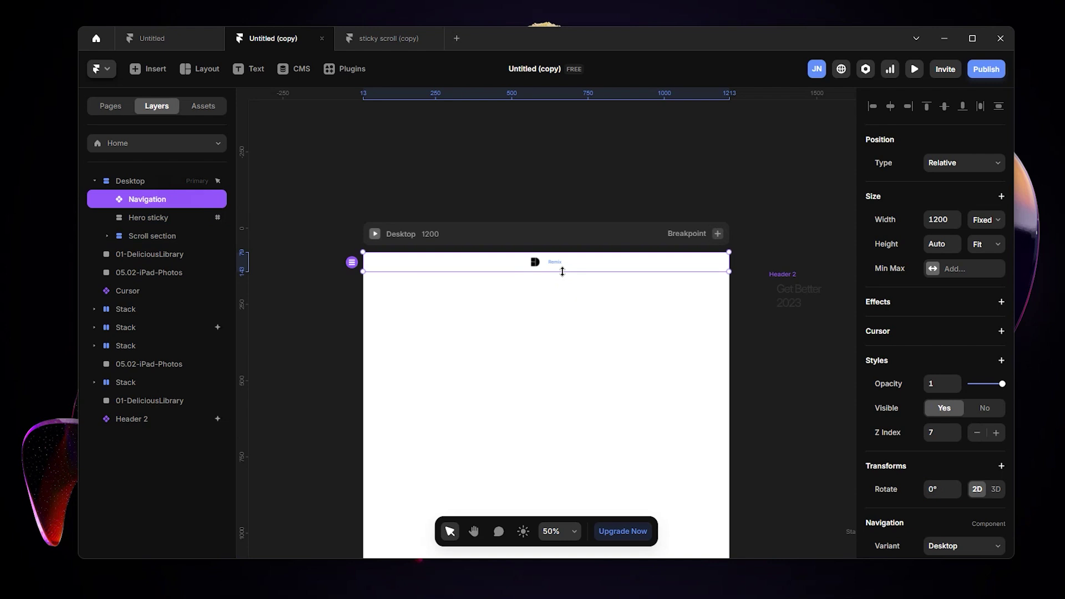
{"action": "scroll", "coordinate": [562, 271], "scroll_direction": "up", "scroll_amount": 5}
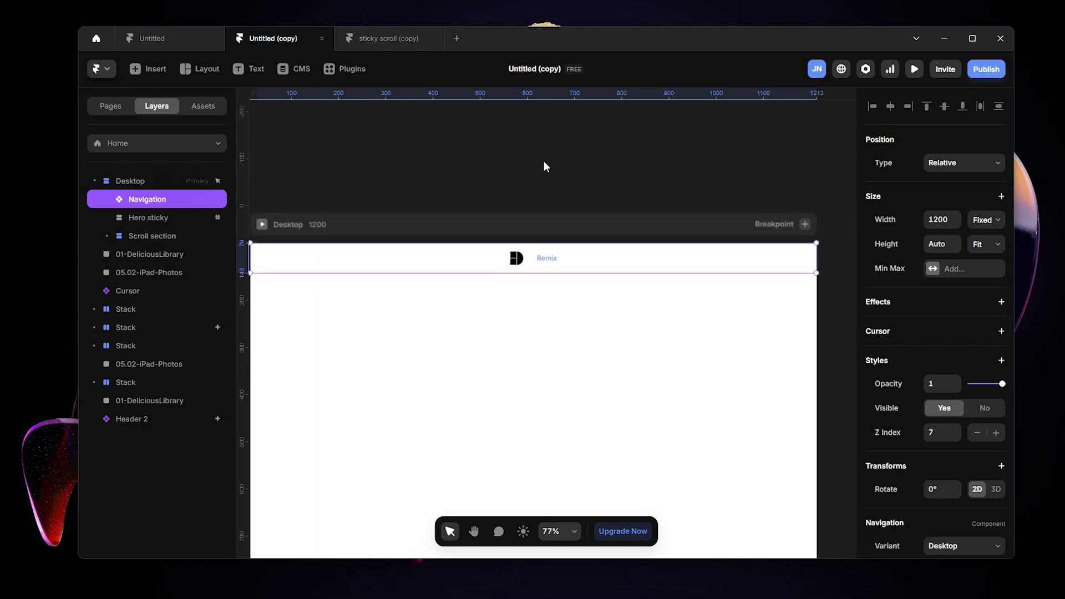
{"action": "scroll", "coordinate": [552, 159], "scroll_direction": "down", "scroll_amount": 2}
{"action": "scroll", "coordinate": [552, 159], "scroll_direction": "left", "scroll_amount": 2}
{"action": "left_click", "coordinate": [625, 235]}
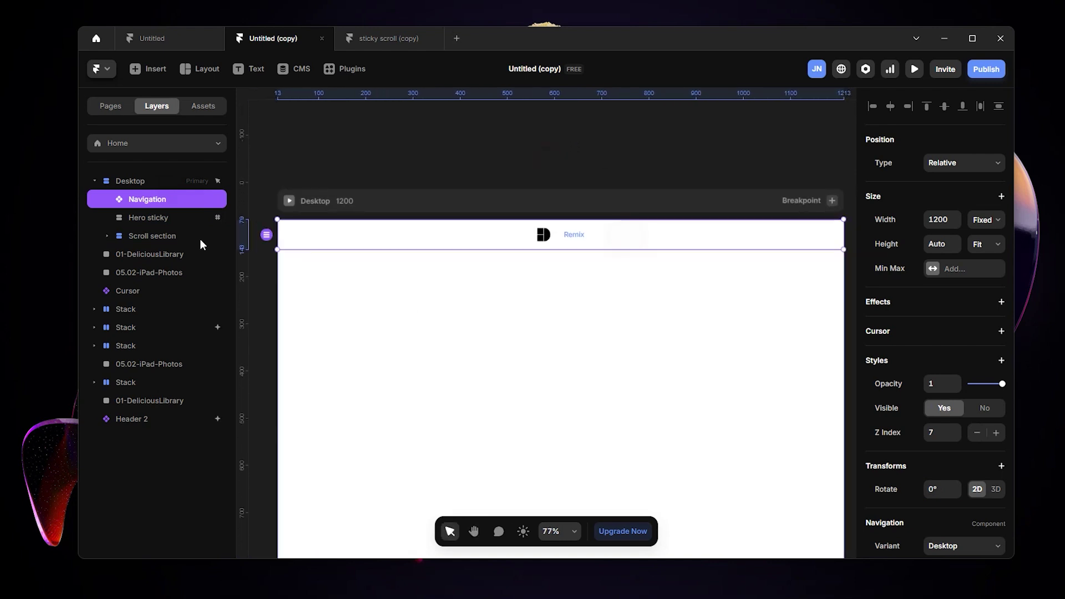
Step: Add a solid #C9C1C1 fill to the Hero sticky frame
{"action": "left_click", "coordinate": [164, 217]}
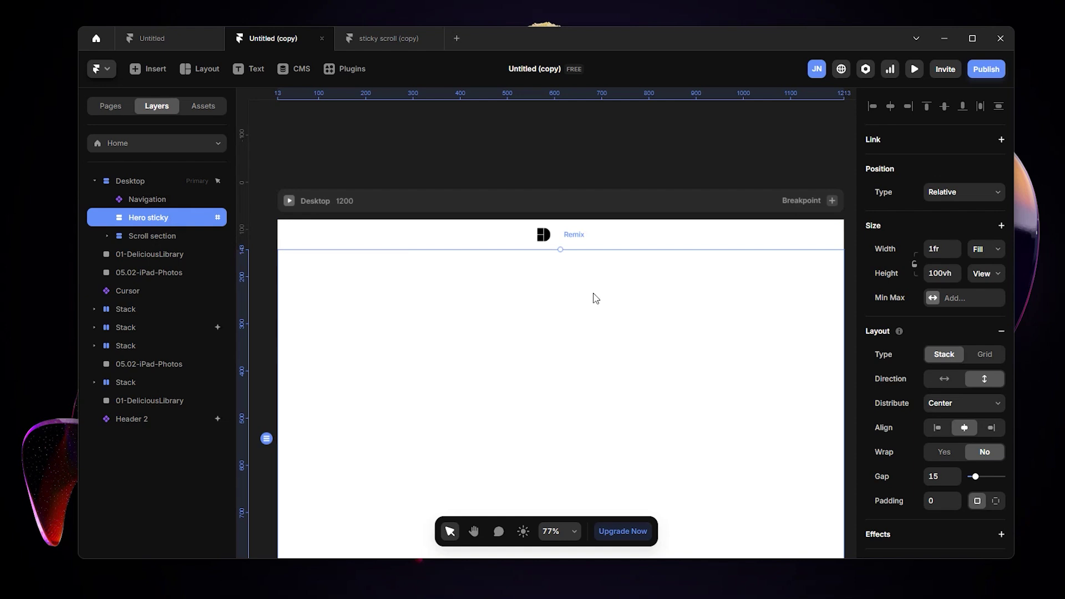
{"action": "scroll", "coordinate": [591, 296], "scroll_direction": "down", "scroll_amount": 2}
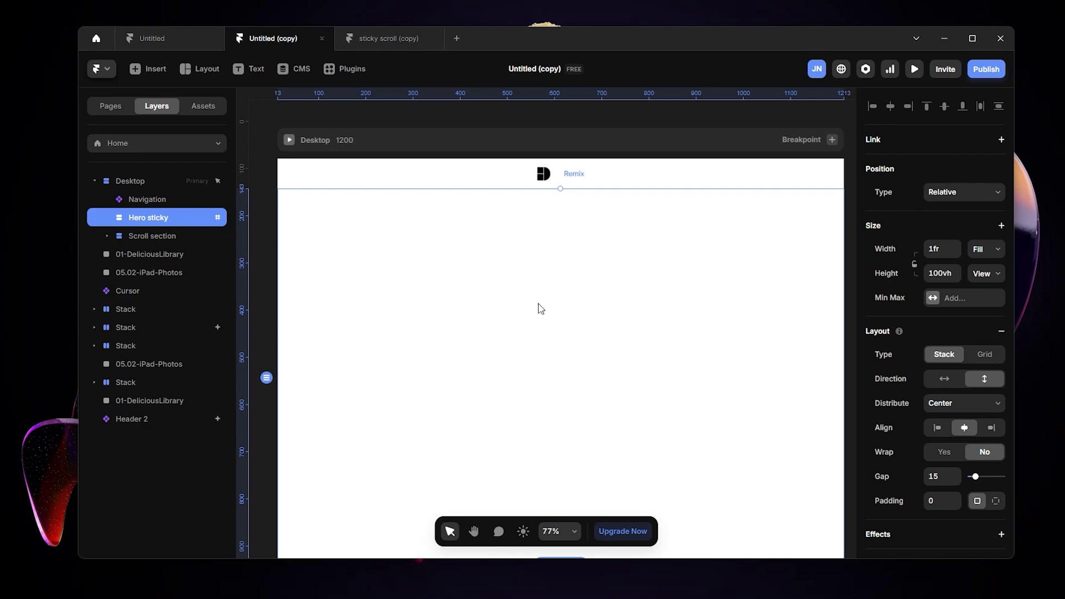
{"action": "scroll", "coordinate": [549, 300], "scroll_direction": "down", "scroll_amount": 2}
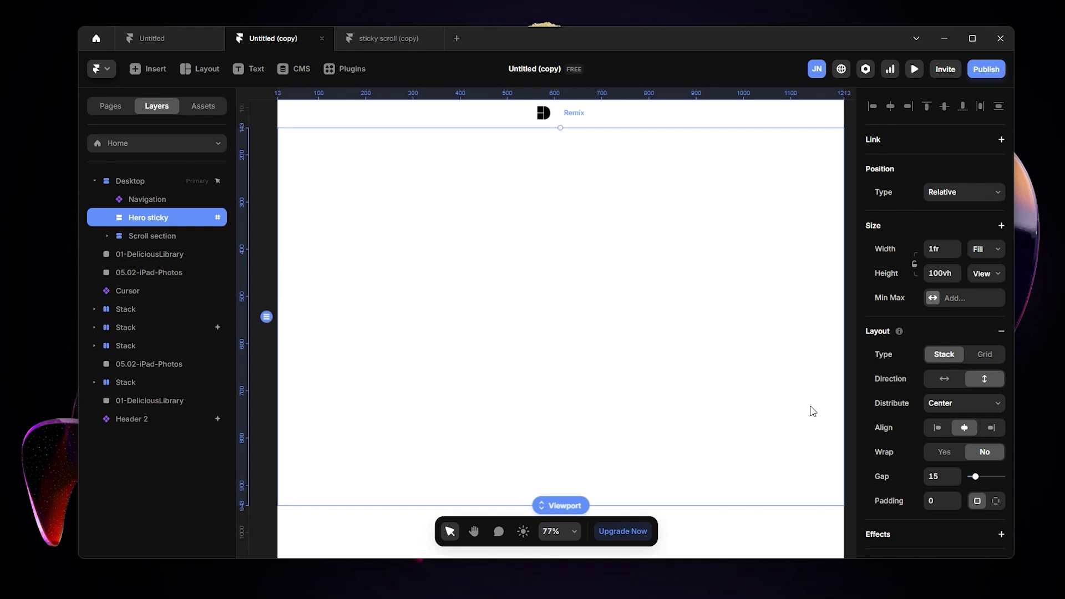
{"action": "scroll", "coordinate": [943, 438], "scroll_direction": "down", "scroll_amount": 10}
{"action": "left_click", "coordinate": [943, 389]}
{"action": "left_click", "coordinate": [933, 389]}
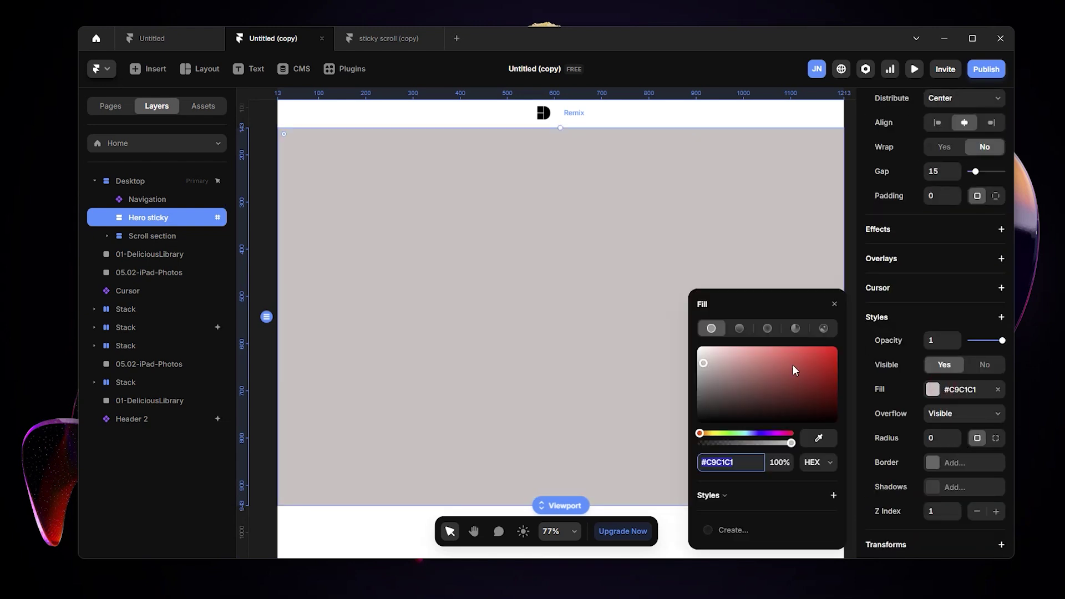
{"action": "scroll", "coordinate": [485, 257], "scroll_direction": "down", "scroll_amount": 2}
{"action": "scroll", "coordinate": [551, 262], "scroll_direction": "down", "scroll_amount": 5, "text": "ctrl"}
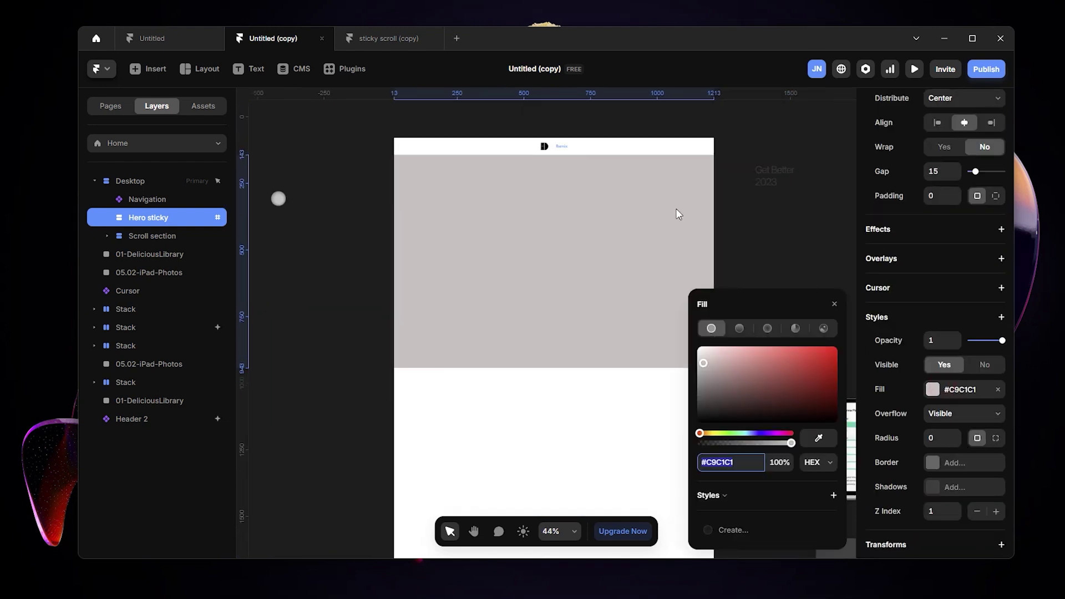
{"action": "left_click", "coordinate": [733, 245]}
{"action": "scroll", "coordinate": [656, 284], "scroll_direction": "up", "scroll_amount": 2}
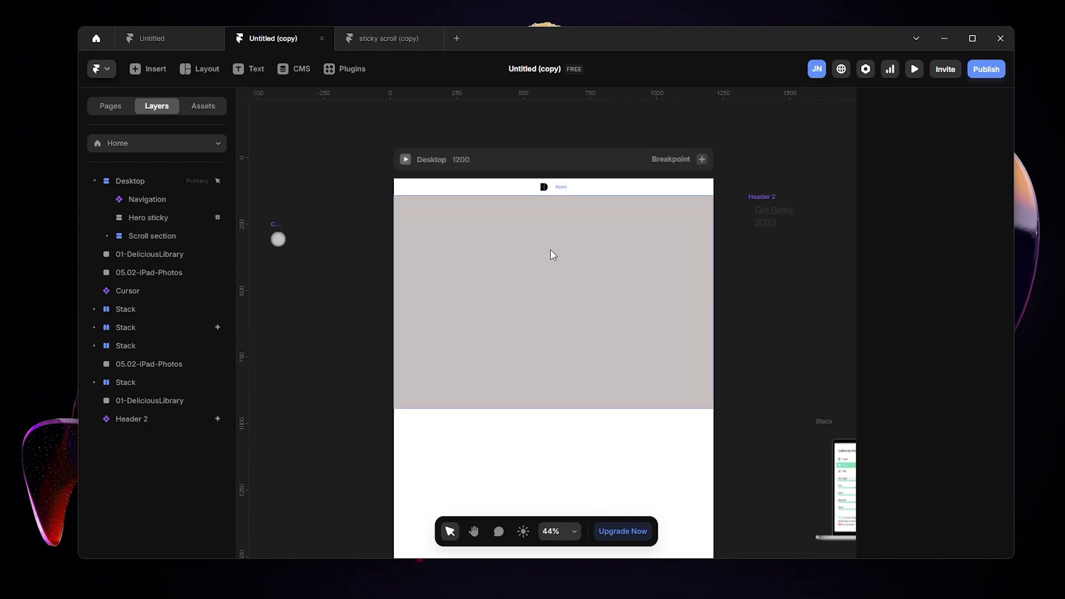
Step: Examine the Scroll section's size settings and its full extent beneath the Hero sticky frame
{"action": "left_click", "coordinate": [175, 238]}
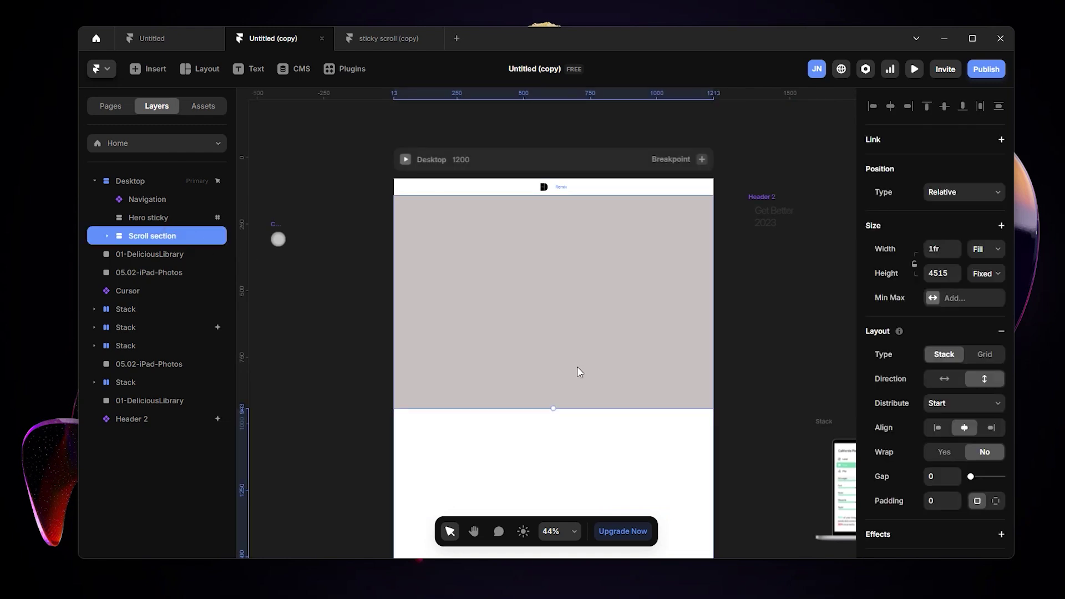
{"action": "scroll", "coordinate": [577, 366], "scroll_direction": "down", "scroll_amount": 5}
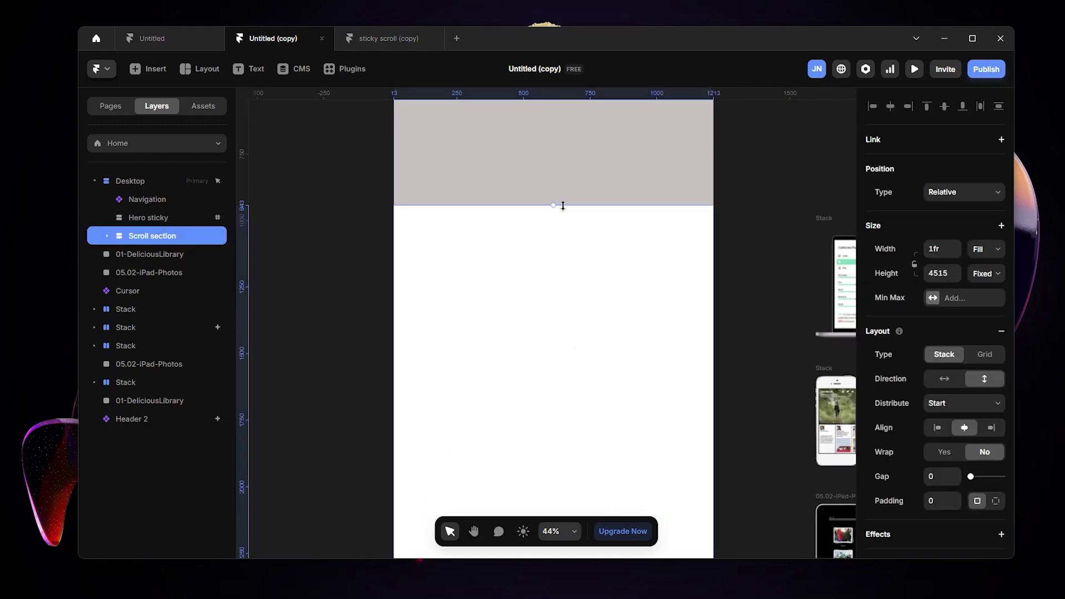
{"action": "scroll", "coordinate": [559, 214], "scroll_direction": "down", "scroll_amount": 10}
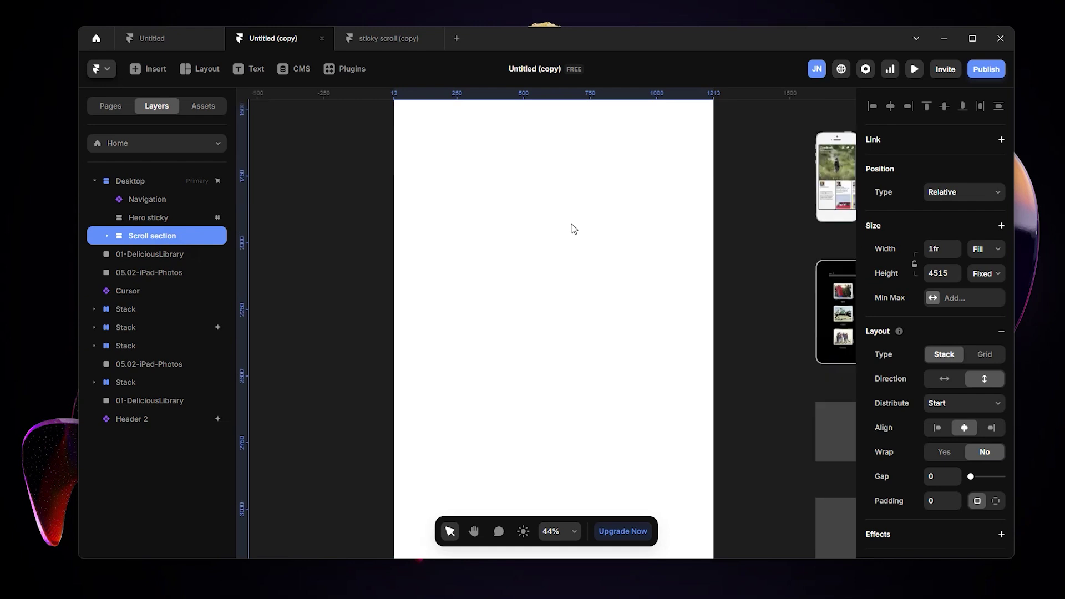
{"action": "scroll", "coordinate": [587, 243], "scroll_direction": "down", "scroll_amount": 10}
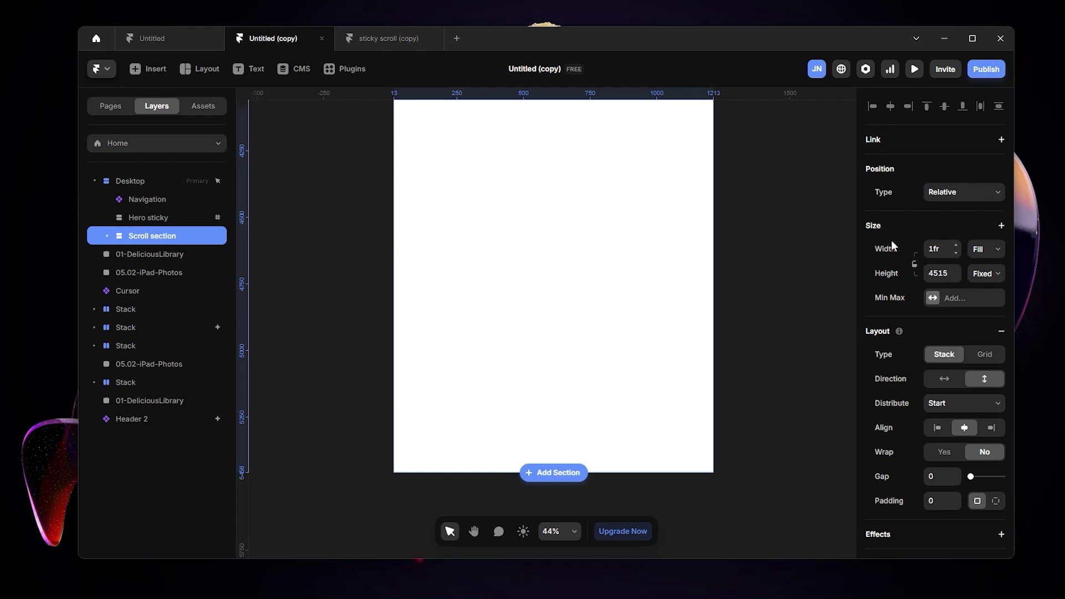
{"action": "scroll", "coordinate": [553, 310], "scroll_direction": "up", "scroll_amount": 5}
{"action": "scroll", "coordinate": [589, 283], "scroll_direction": "up", "scroll_amount": 1}
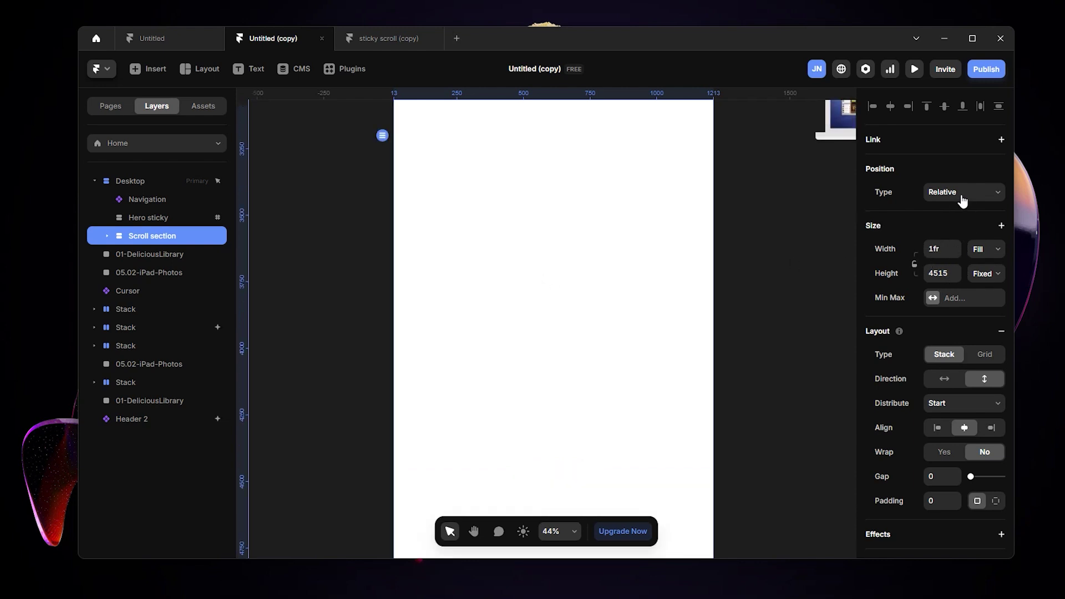
{"action": "scroll", "coordinate": [516, 278], "scroll_direction": "up", "scroll_amount": 10}
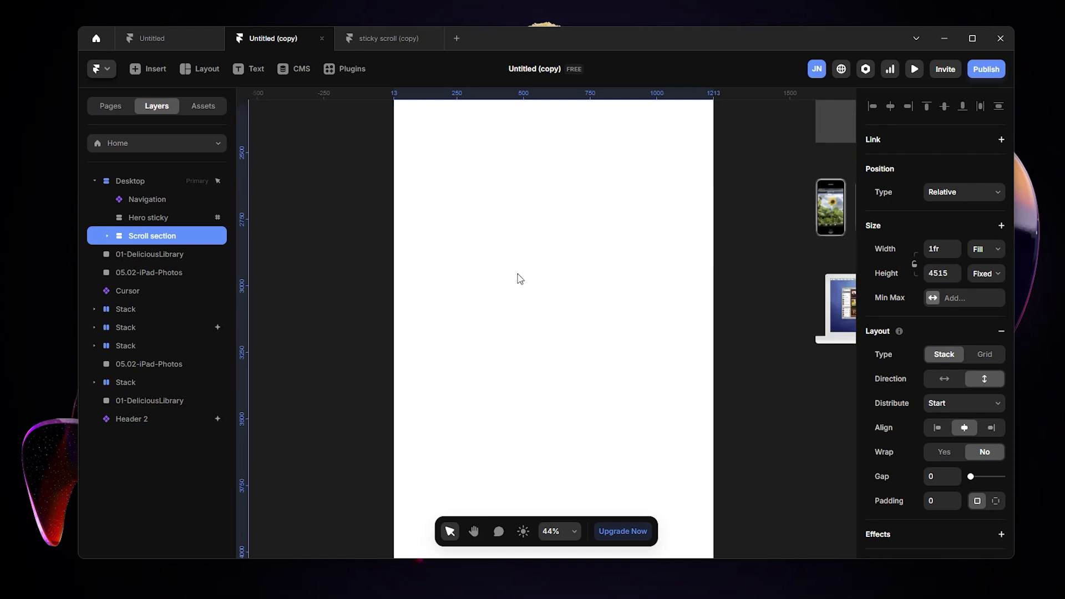
{"action": "scroll", "coordinate": [548, 278], "scroll_direction": "up", "scroll_amount": 7}
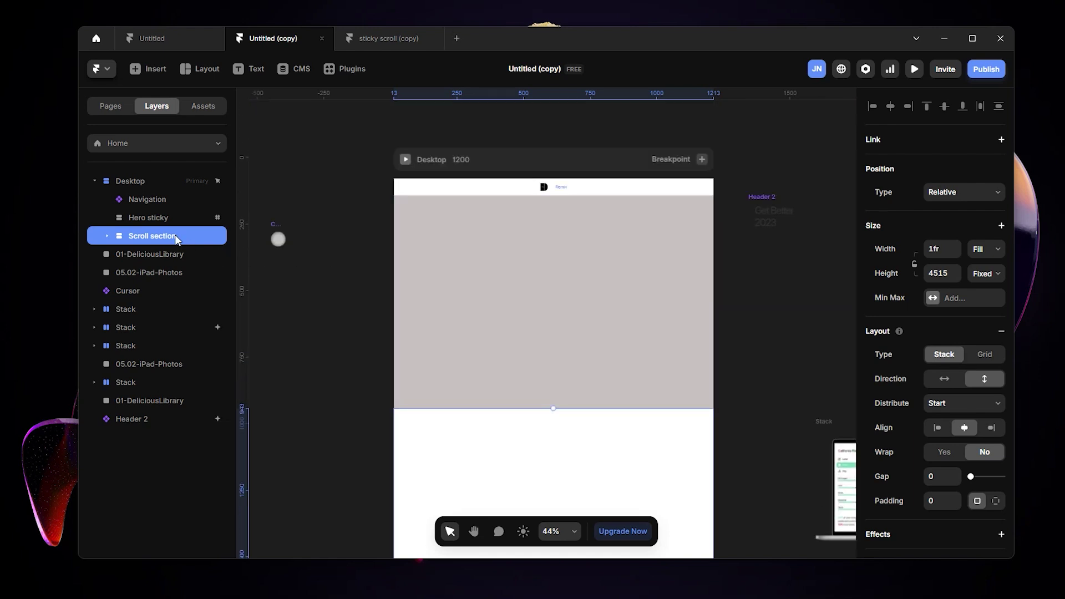
Step: Review the position, size and layout settings of the Hero sticky frame
{"action": "left_click", "coordinate": [184, 217]}
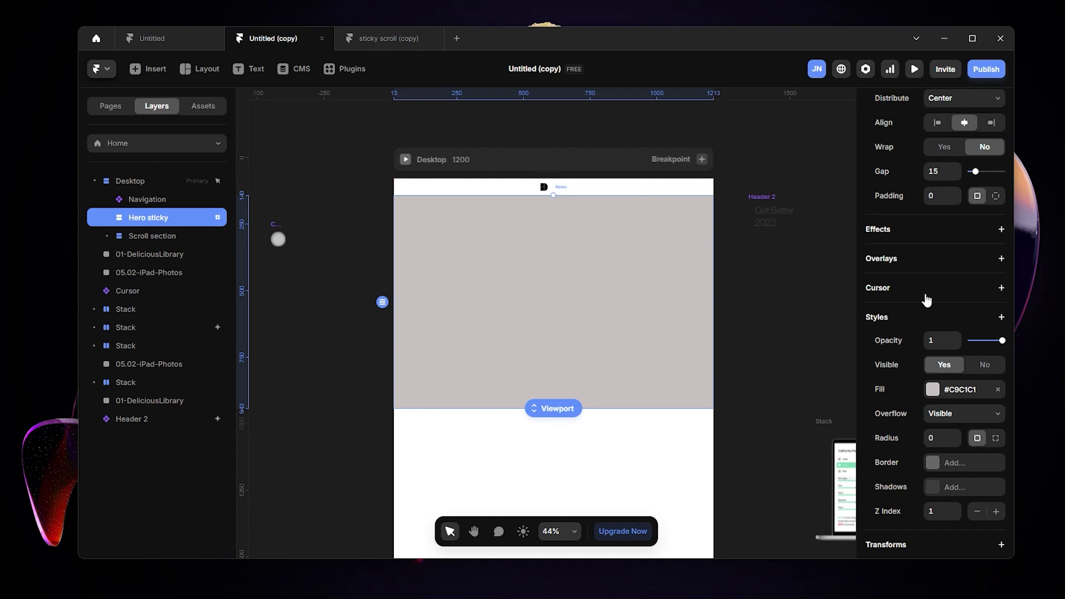
{"action": "scroll", "coordinate": [926, 300], "scroll_direction": "up", "scroll_amount": 5}
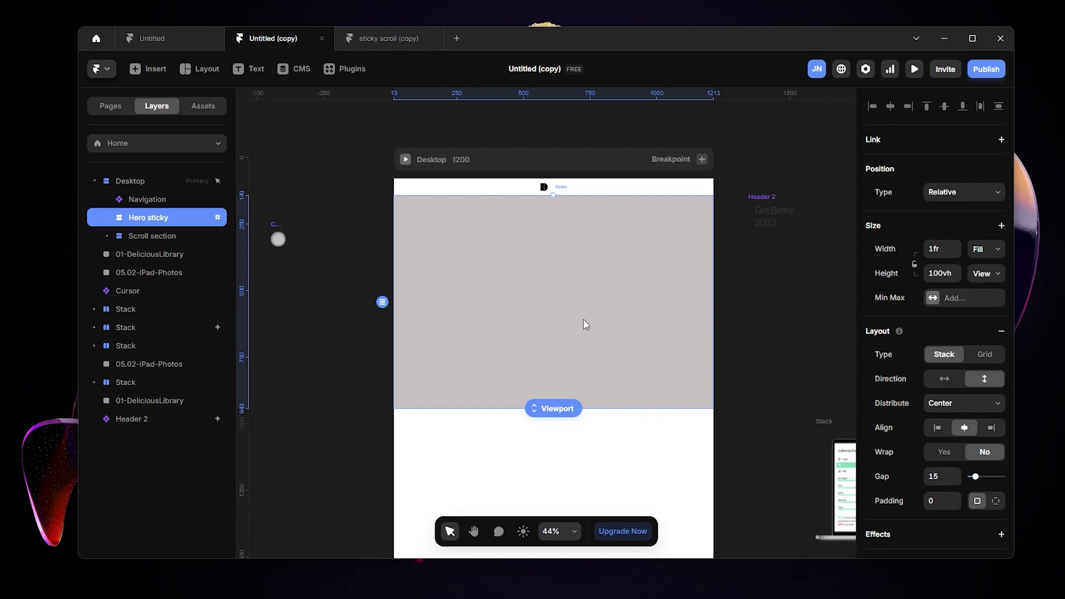
{"action": "scroll", "coordinate": [585, 324], "scroll_direction": "down", "scroll_amount": 3}
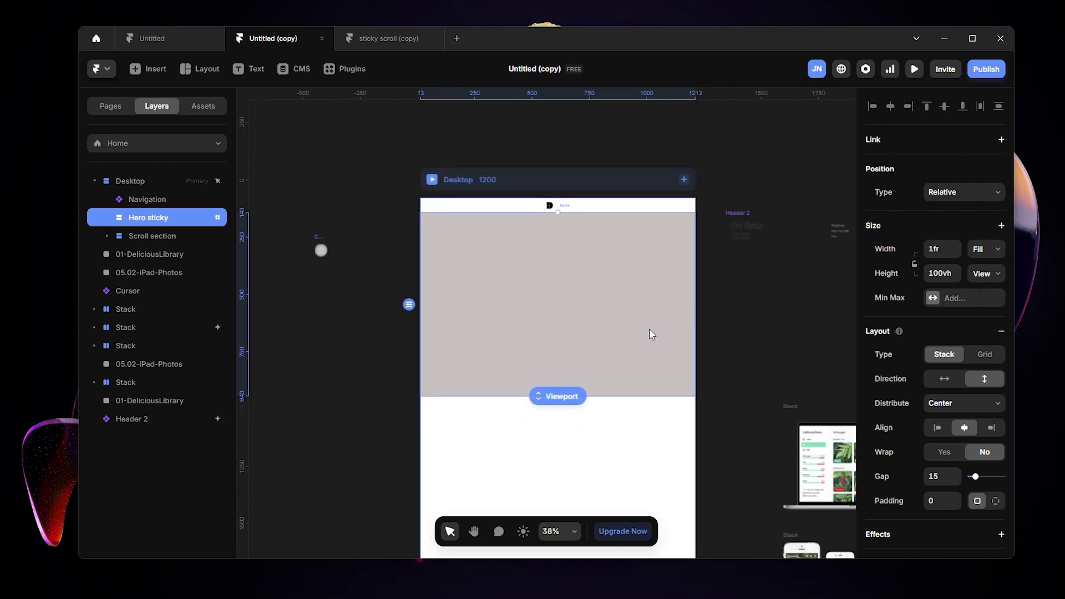
{"action": "scroll", "coordinate": [649, 330], "scroll_direction": "up", "scroll_amount": 3}
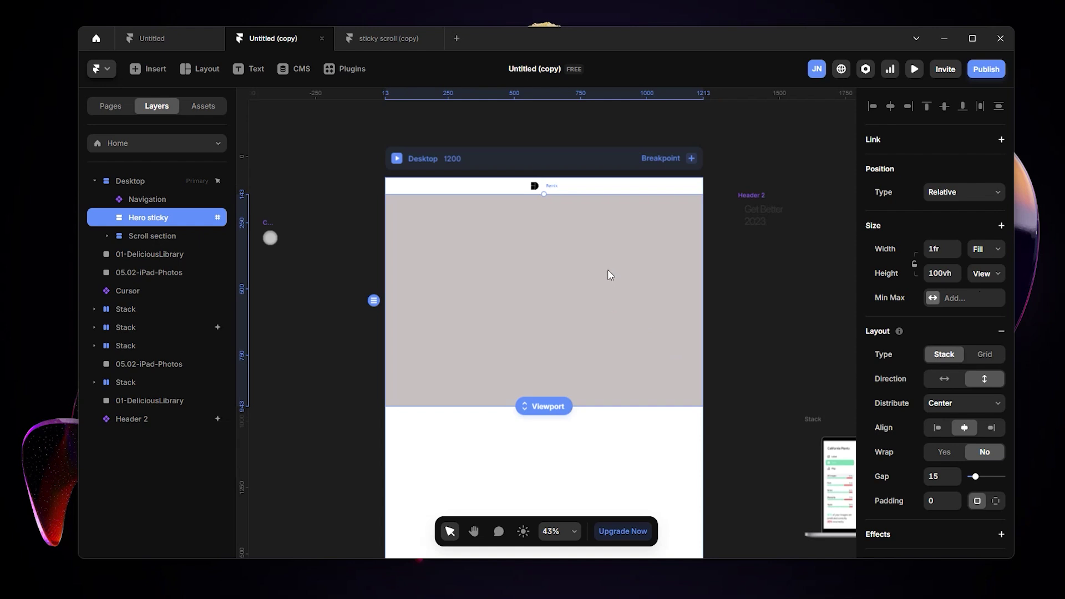
Step: Preview the Desktop breakpoint in fullscreen
{"action": "scroll", "coordinate": [610, 275], "scroll_direction": "up", "scroll_amount": 1}
{"action": "left_click", "coordinate": [389, 156]}
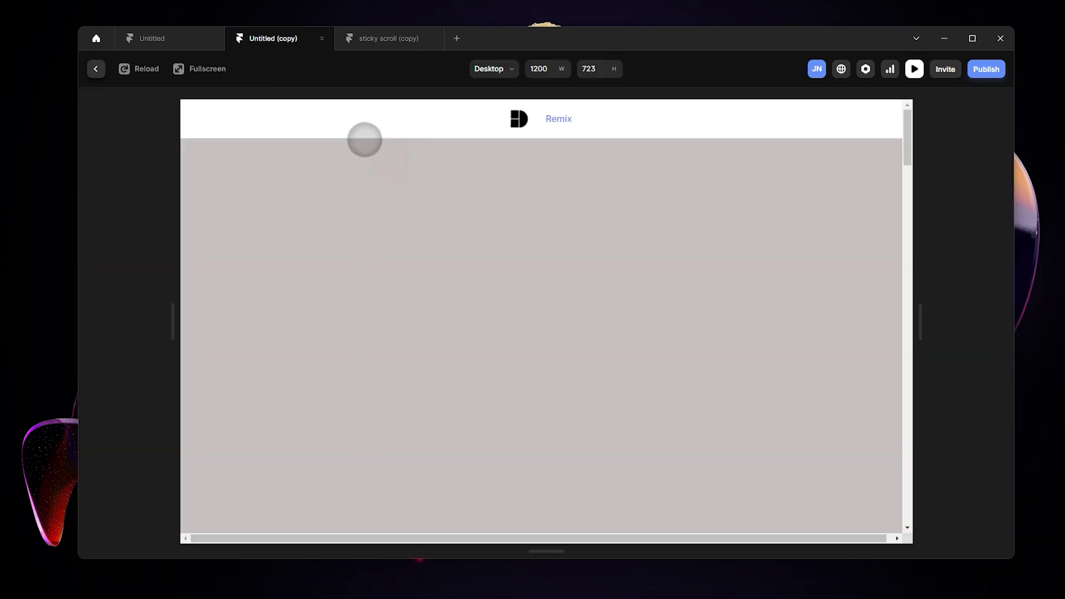
{"action": "left_click", "coordinate": [202, 68]}
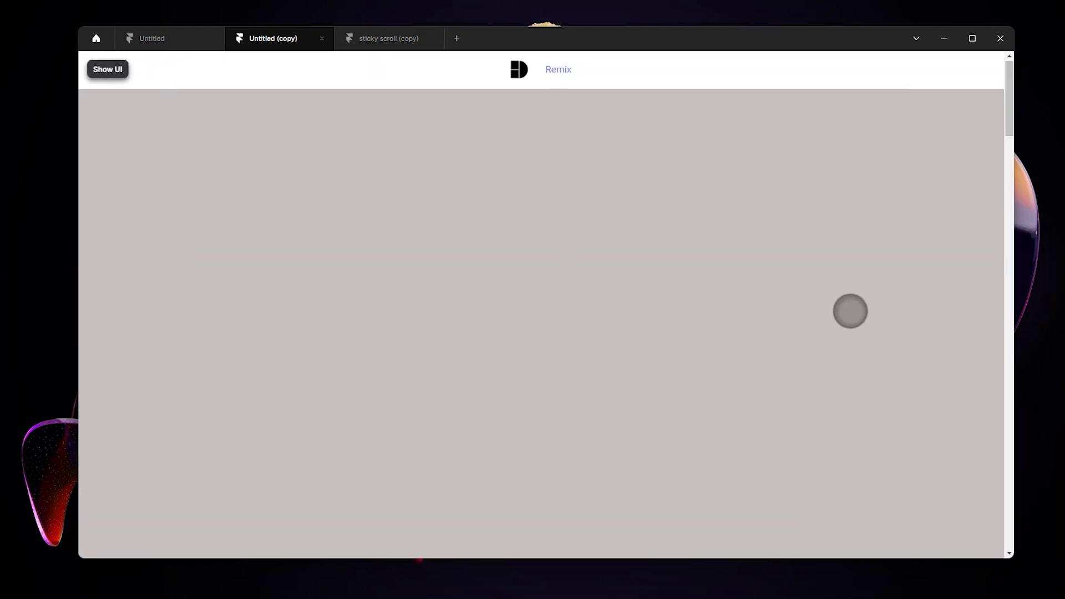
Step: Scroll through the fullscreen Desktop preview to check how the Hero sticky frame behaves while the page moves
{"action": "scroll", "coordinate": [848, 311], "scroll_direction": "down", "scroll_amount": 8}
{"action": "scroll", "coordinate": [737, 362], "scroll_direction": "down", "scroll_amount": 5}
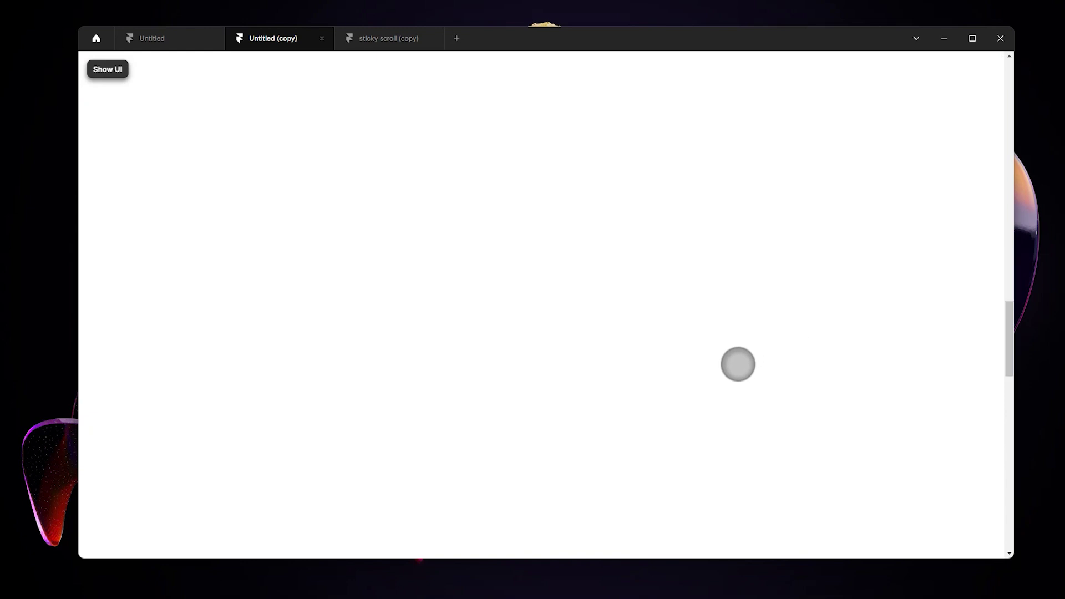
{"action": "scroll", "coordinate": [744, 362], "scroll_direction": "up", "scroll_amount": 3}
{"action": "scroll", "coordinate": [744, 361], "scroll_direction": "up", "scroll_amount": 10}
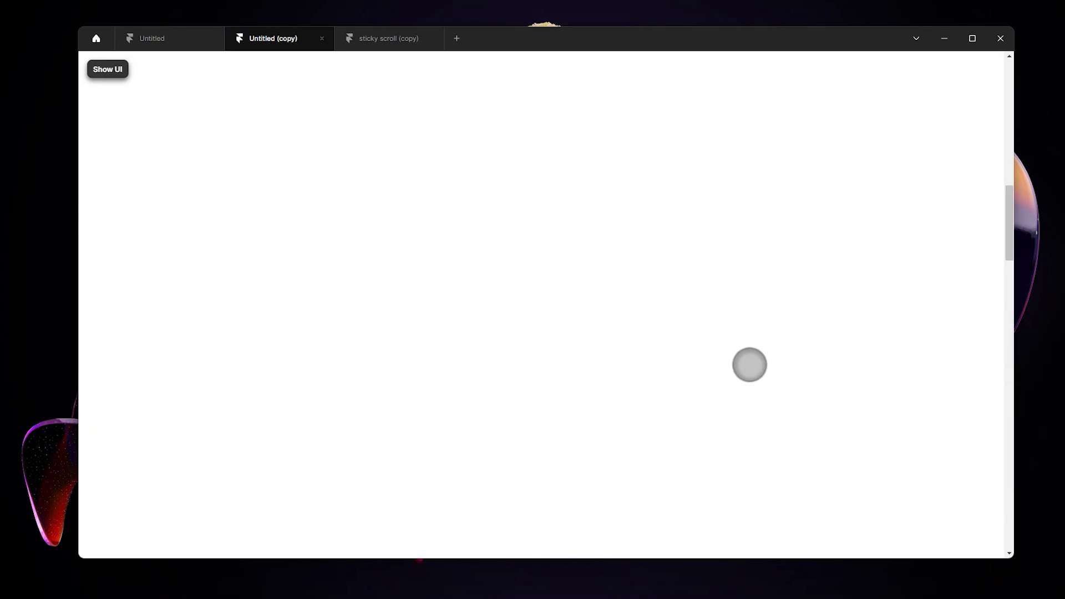
{"action": "scroll", "coordinate": [693, 302], "scroll_direction": "down", "scroll_amount": 10}
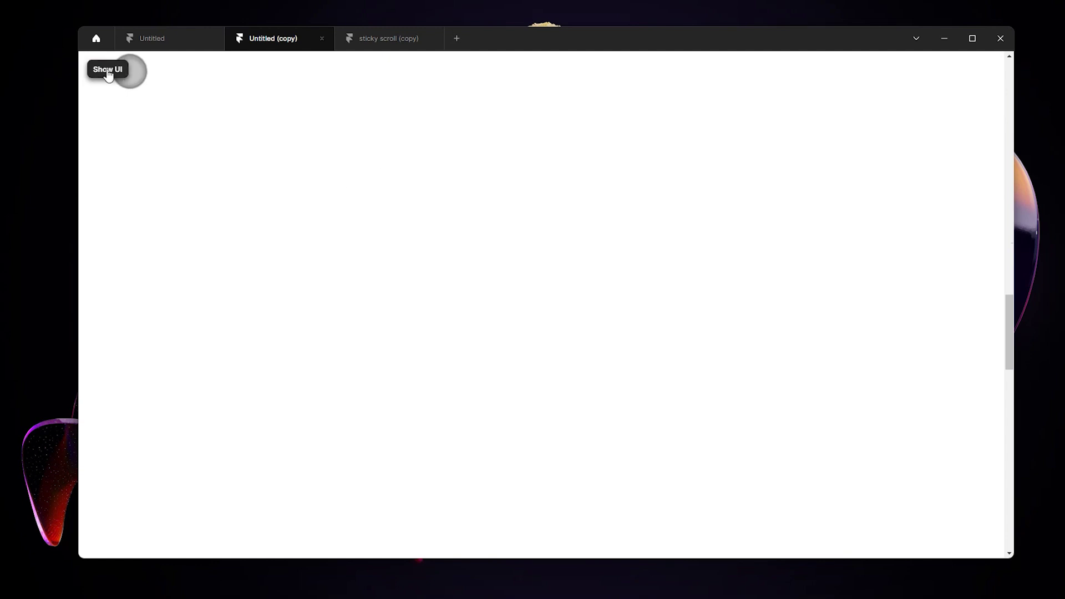
{"action": "scroll", "coordinate": [715, 251], "scroll_direction": "up", "scroll_amount": 5}
{"action": "scroll", "coordinate": [751, 305], "scroll_direction": "up", "scroll_amount": 5}
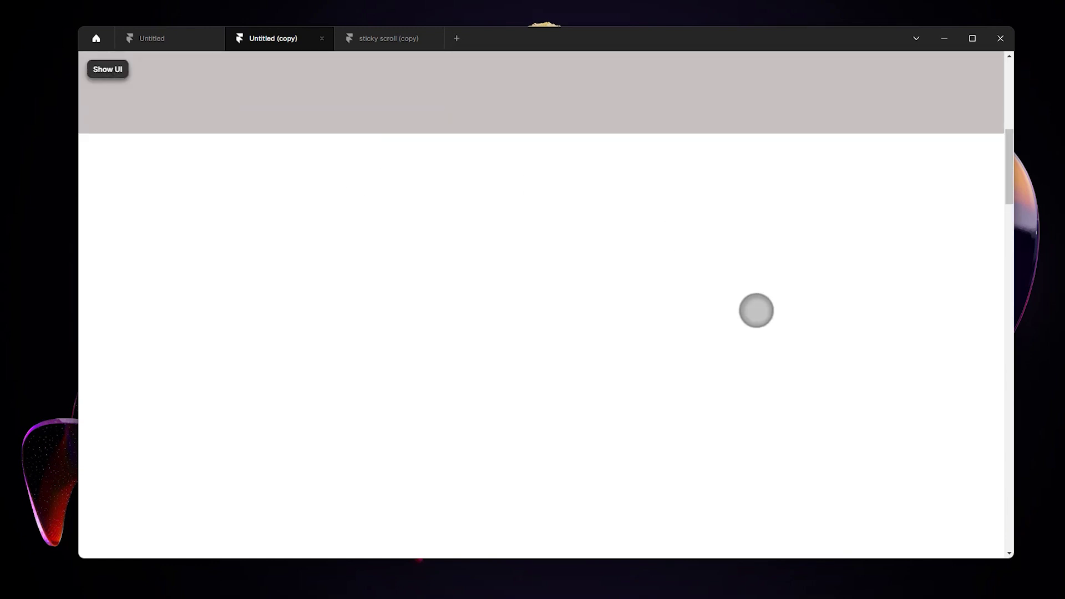
Step: Switch to the reference portfolio site in the browser and examine its scrolling showcase and fixed year heading
{"action": "mouse_move", "coordinate": [535, 590]}
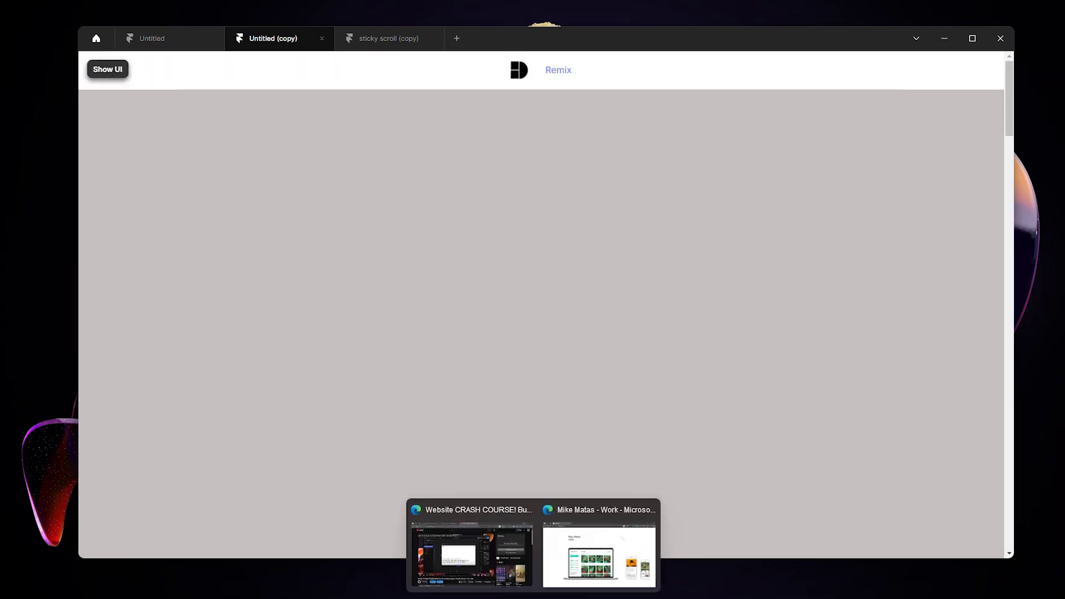
{"action": "left_click", "coordinate": [604, 554]}
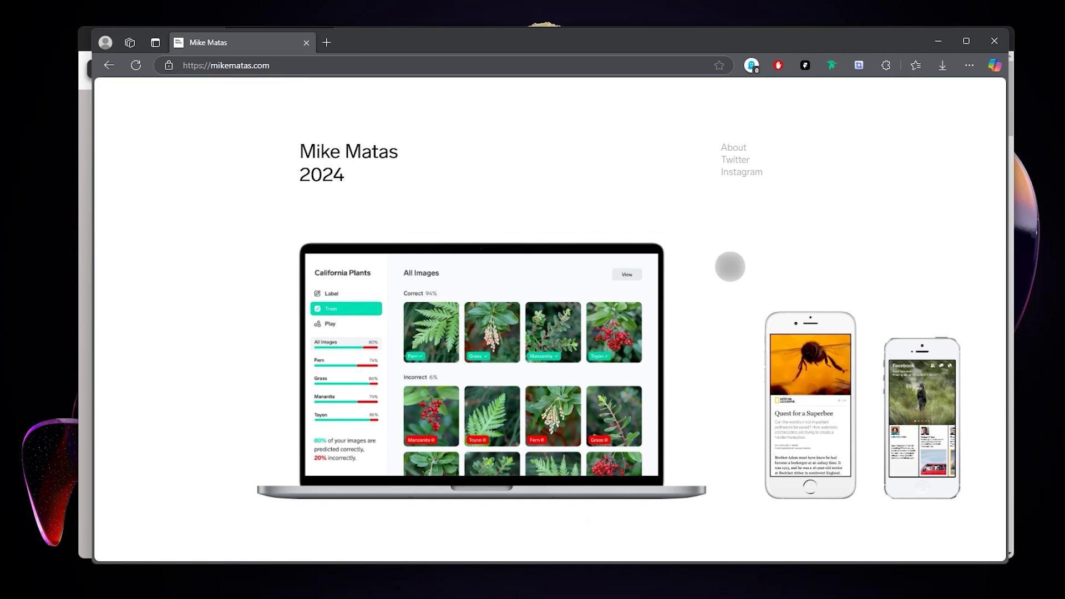
{"action": "scroll", "coordinate": [729, 277], "scroll_direction": "down", "scroll_amount": 5}
{"action": "scroll", "coordinate": [731, 267], "scroll_direction": "down", "scroll_amount": 1}
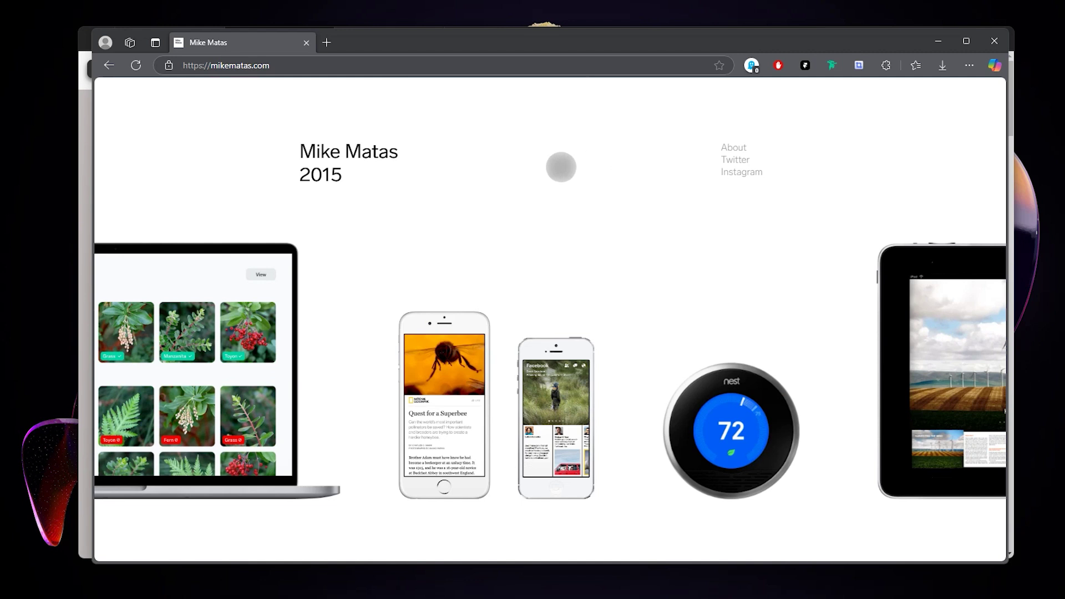
{"action": "scroll", "coordinate": [698, 300], "scroll_direction": "down", "scroll_amount": 2}
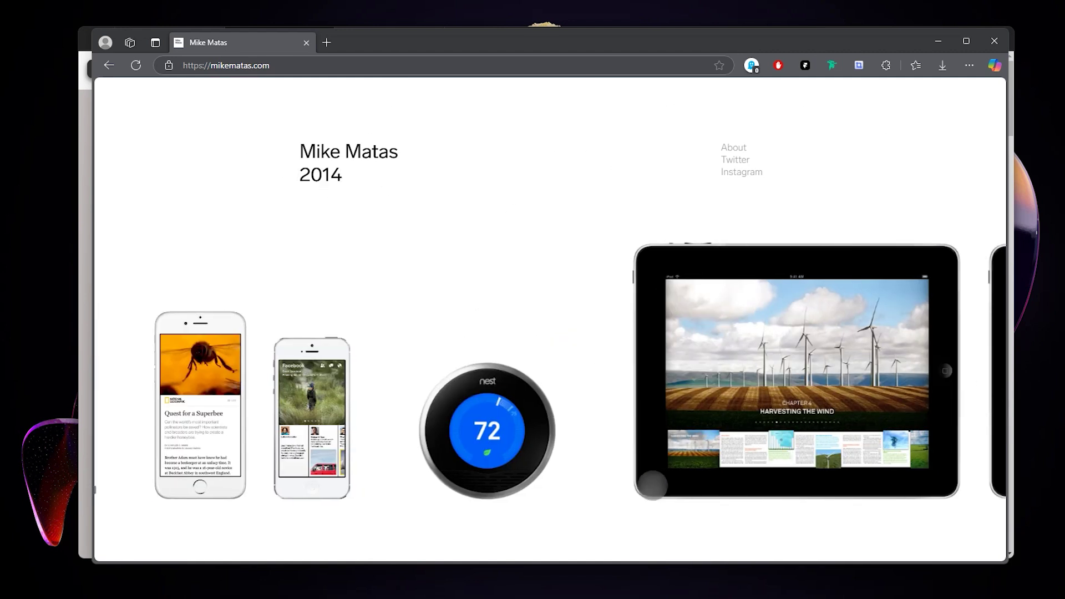
{"action": "left_click", "coordinate": [938, 41]}
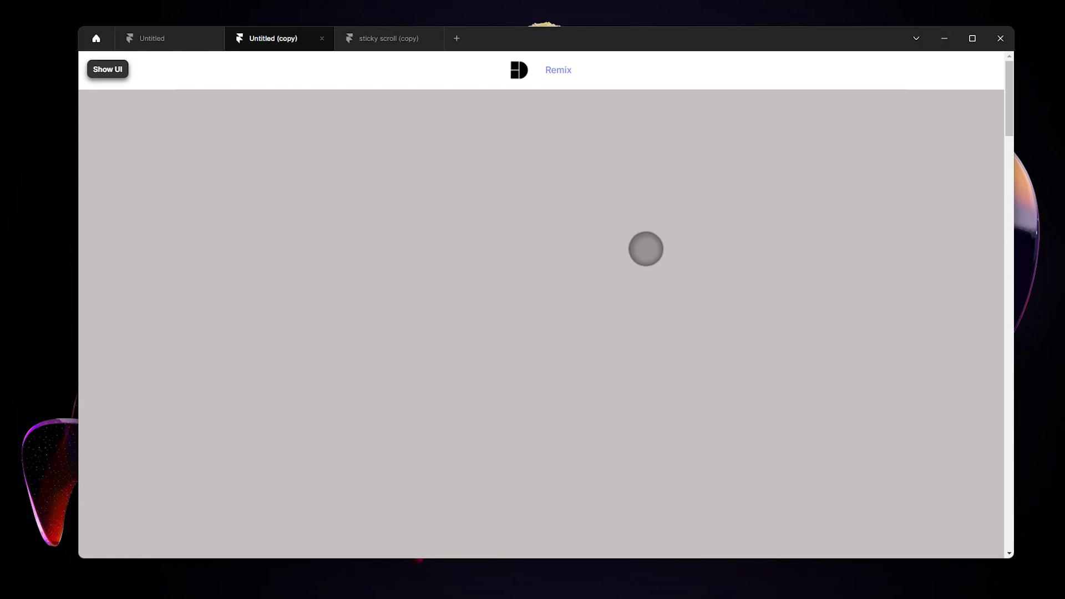
Step: Compare the Hero sticky frame's scrolling in the preview with the reference site and return to the editor
{"action": "scroll", "coordinate": [648, 252], "scroll_direction": "down", "scroll_amount": 5}
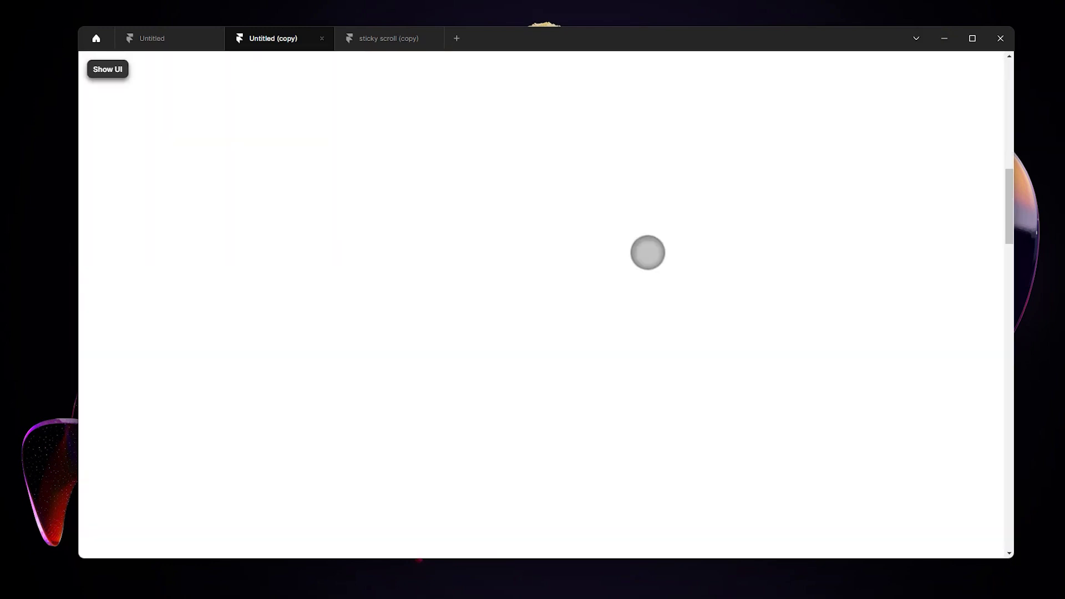
{"action": "scroll", "coordinate": [649, 255], "scroll_direction": "up", "scroll_amount": 5}
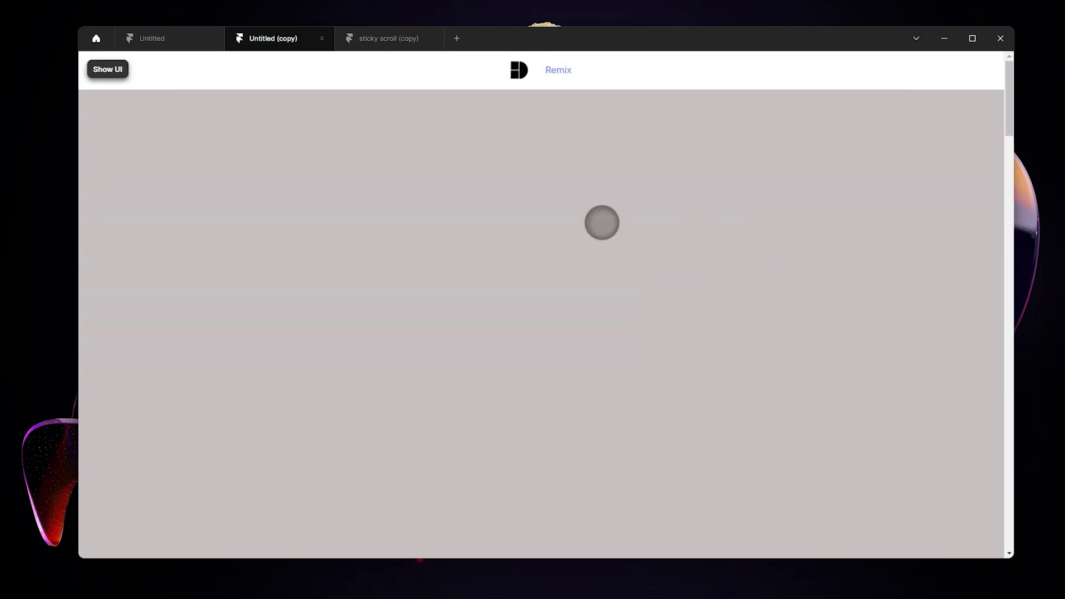
{"action": "scroll", "coordinate": [710, 251], "scroll_direction": "down", "scroll_amount": 3}
{"action": "scroll", "coordinate": [799, 230], "scroll_direction": "down", "scroll_amount": 5}
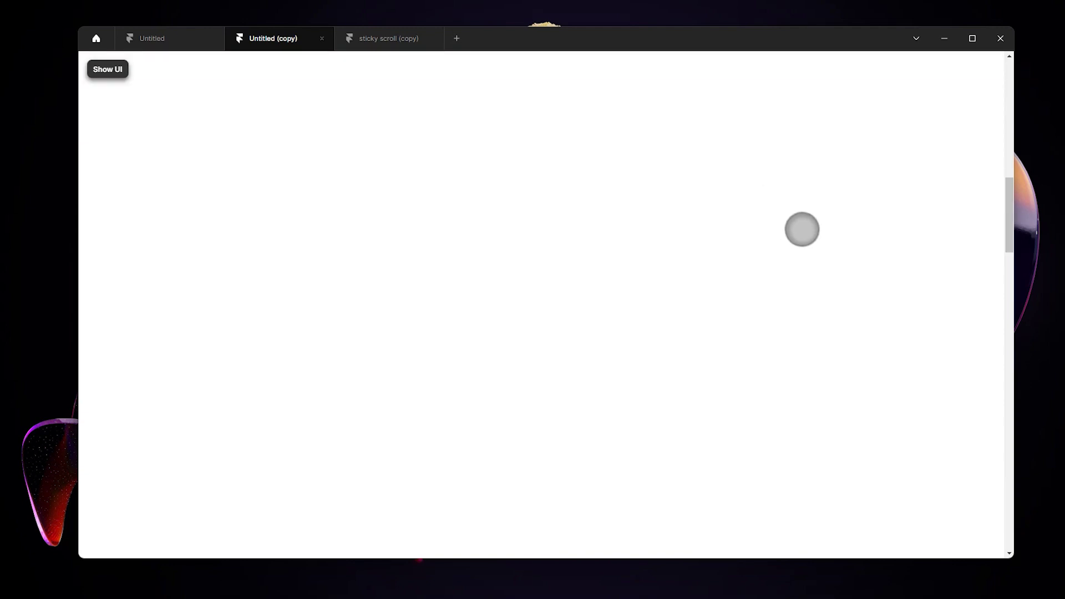
{"action": "scroll", "coordinate": [787, 250], "scroll_direction": "up", "scroll_amount": 5}
{"action": "scroll", "coordinate": [677, 231], "scroll_direction": "up", "scroll_amount": 3}
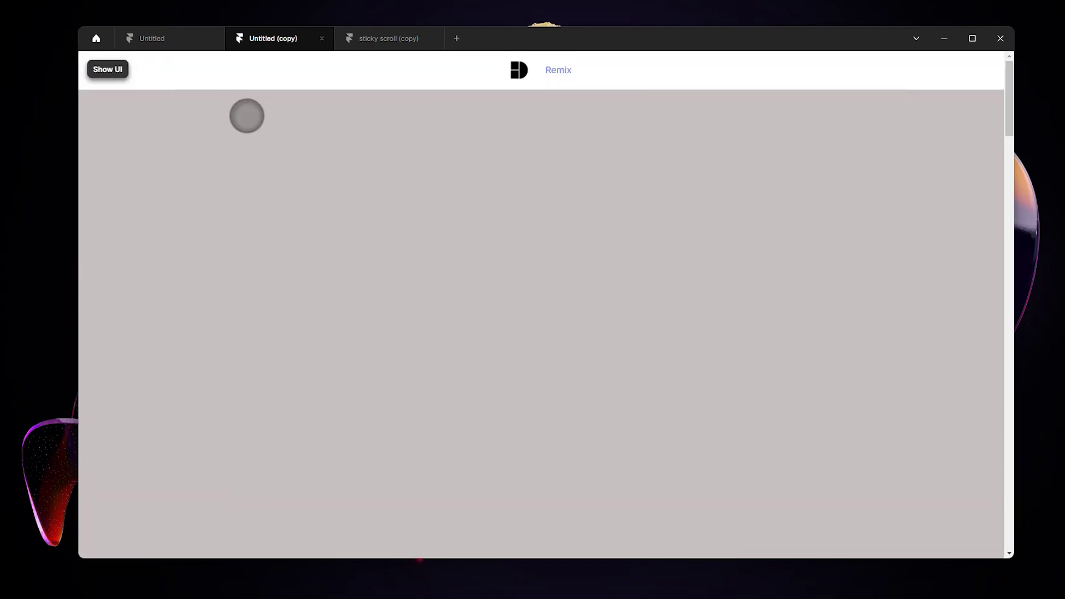
{"action": "left_click", "coordinate": [108, 69]}
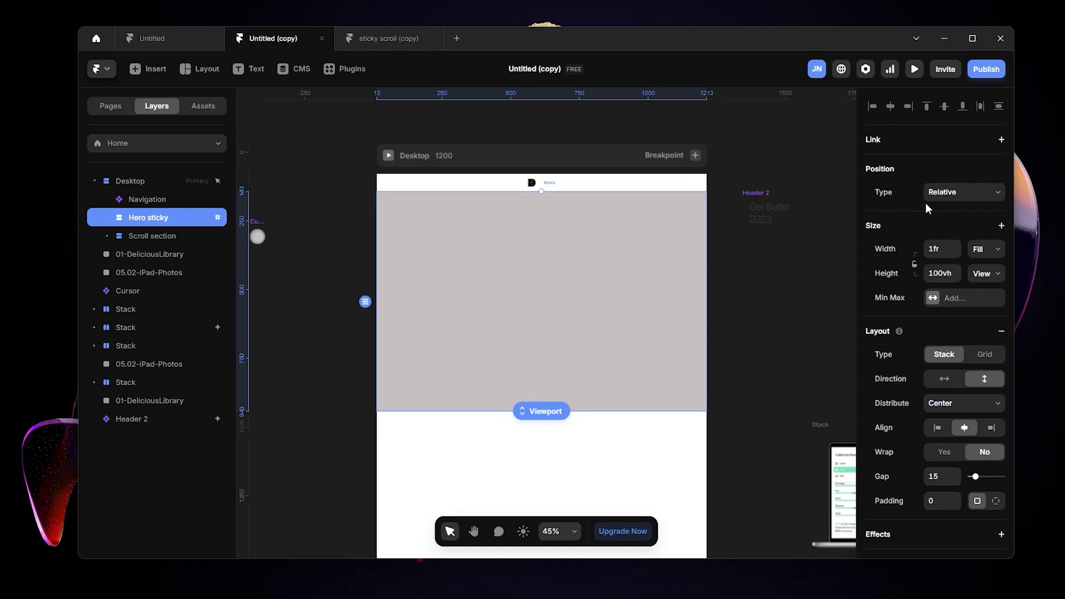
Step: Set the Hero sticky frame's position type to Sticky and its height to 100vh
{"action": "left_click", "coordinate": [967, 197]}
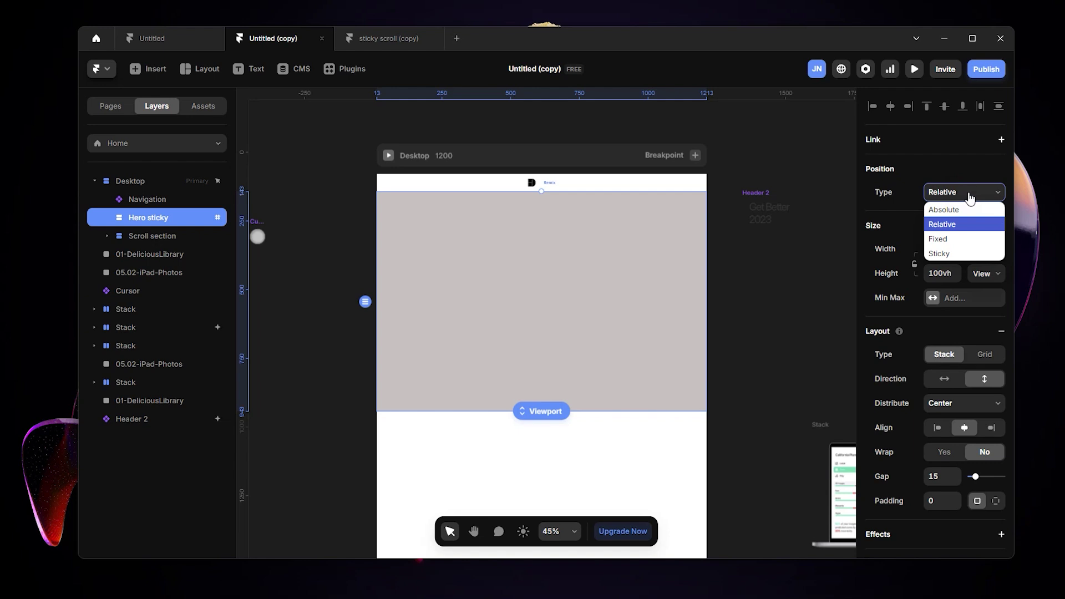
{"action": "left_click", "coordinate": [947, 255]}
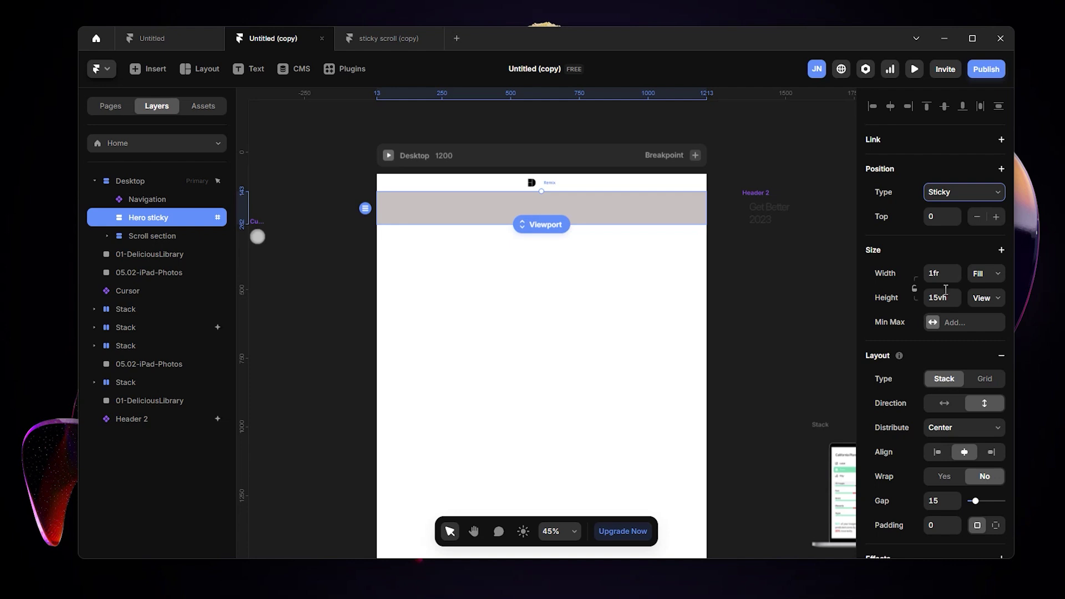
{"action": "left_click_drag", "start_coordinate": [942, 300], "coordinate": [935, 299]}
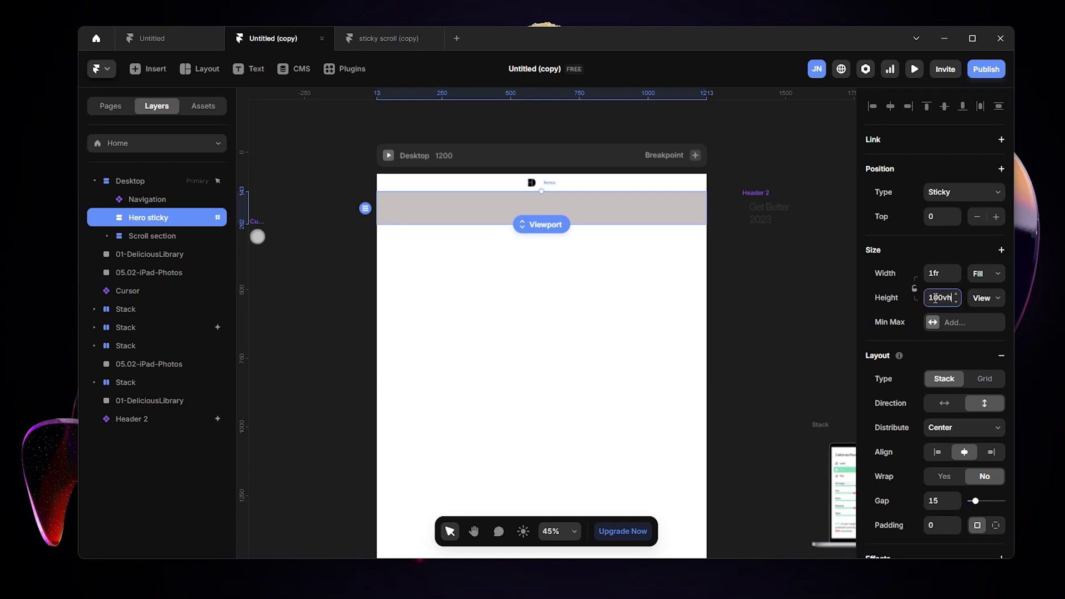
{"action": "key", "text": "Return"}
{"action": "left_click", "coordinate": [777, 305]}
{"action": "left_click", "coordinate": [508, 290]}
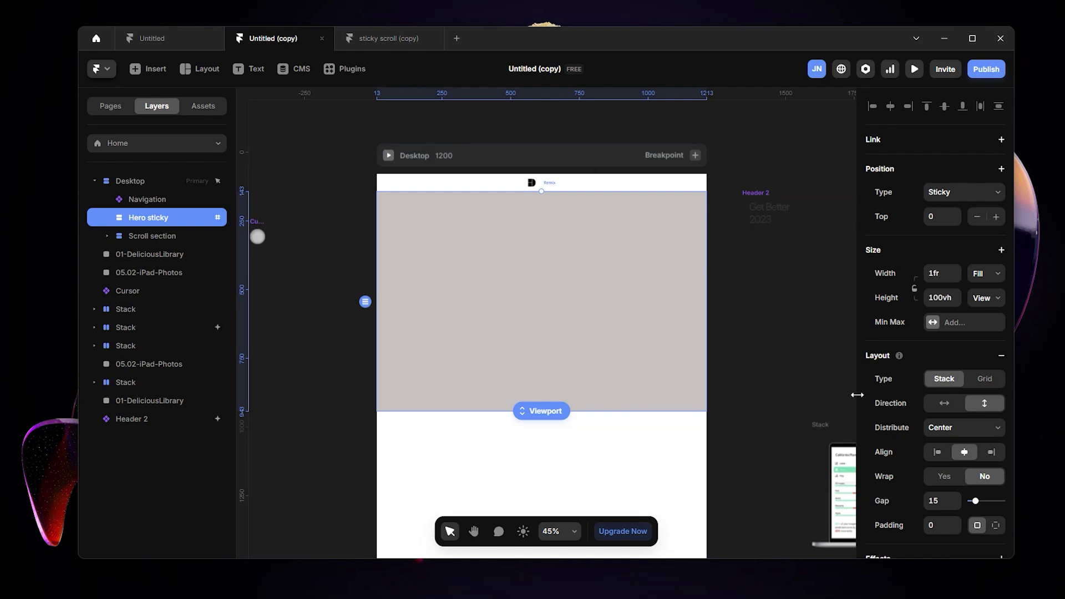
Step: Remove the fill colour from the Hero sticky frame
{"action": "left_click", "coordinate": [804, 342]}
{"action": "left_click", "coordinate": [166, 217]}
{"action": "scroll", "coordinate": [953, 363], "scroll_direction": "down", "scroll_amount": 6}
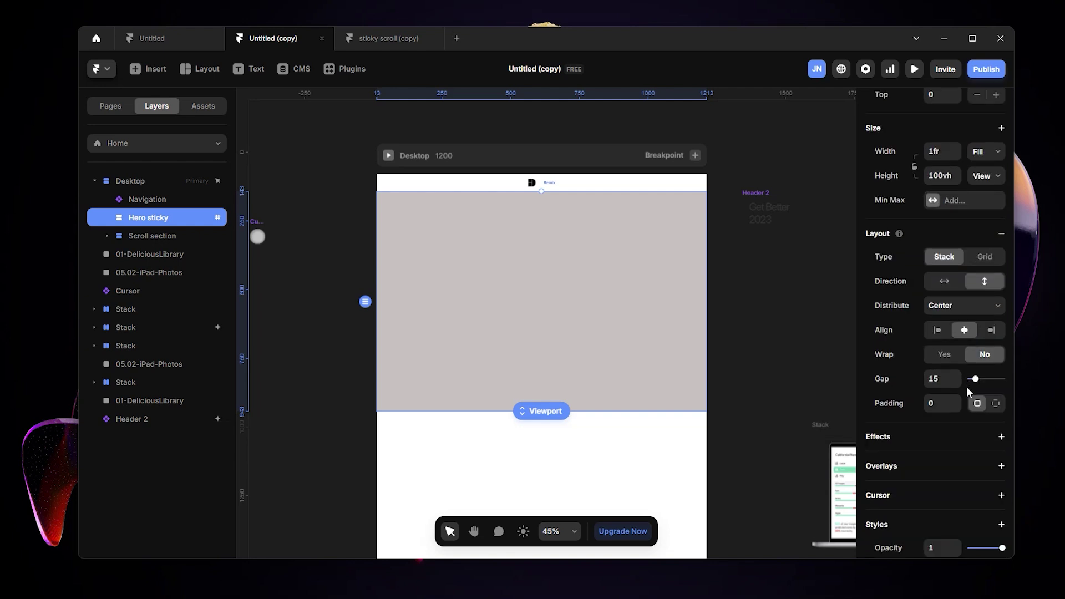
{"action": "left_click", "coordinate": [998, 414]}
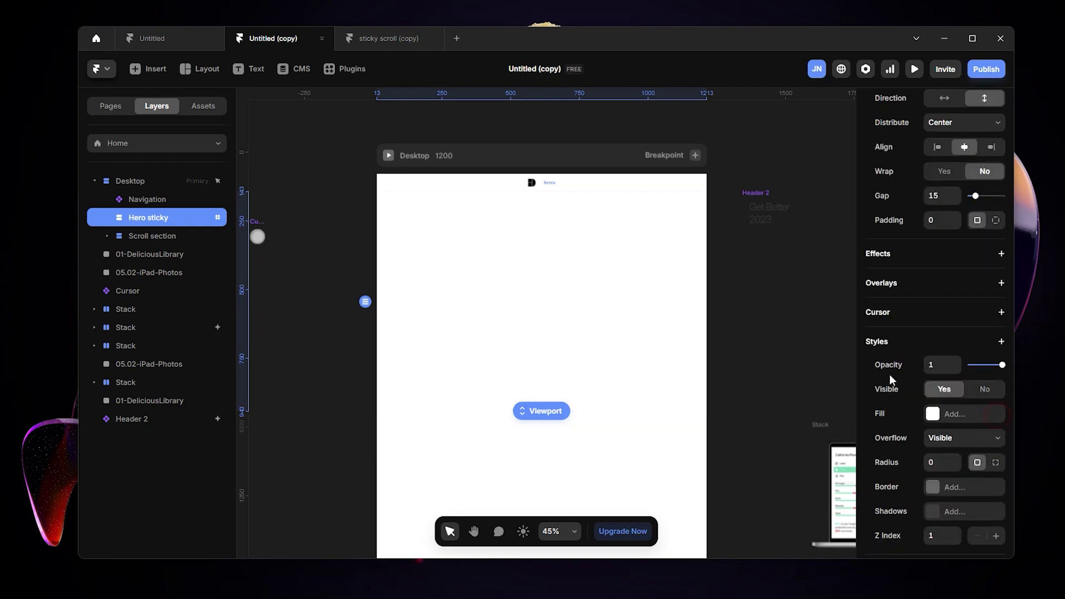
Step: Place a copy of the Header 2 component inside the Hero sticky frame
{"action": "scroll", "coordinate": [532, 283], "scroll_direction": "up", "scroll_amount": 2}
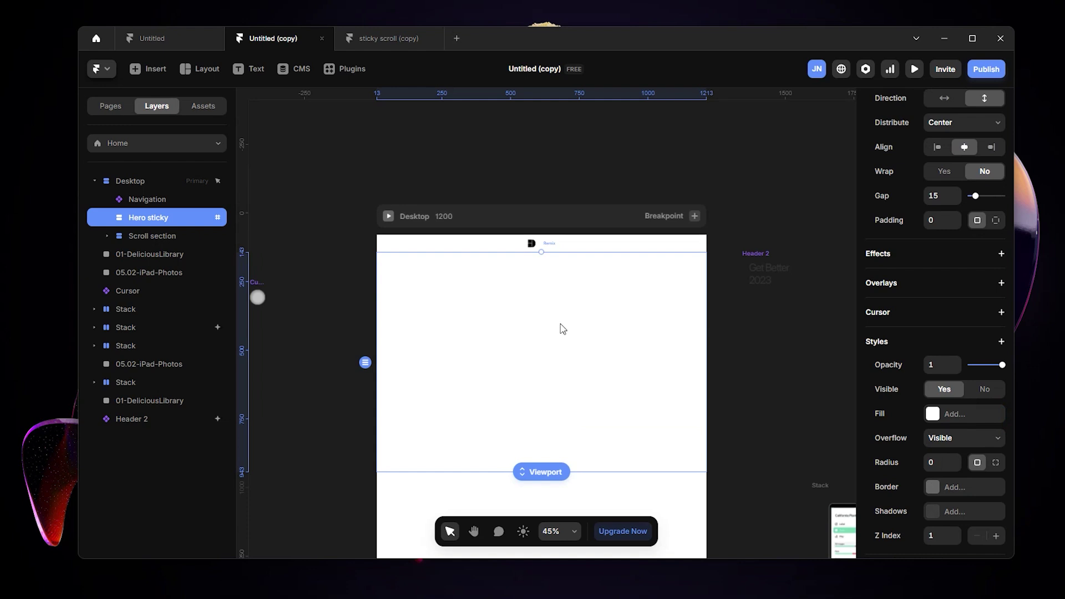
{"action": "scroll", "coordinate": [575, 332], "scroll_direction": "up", "scroll_amount": 1}
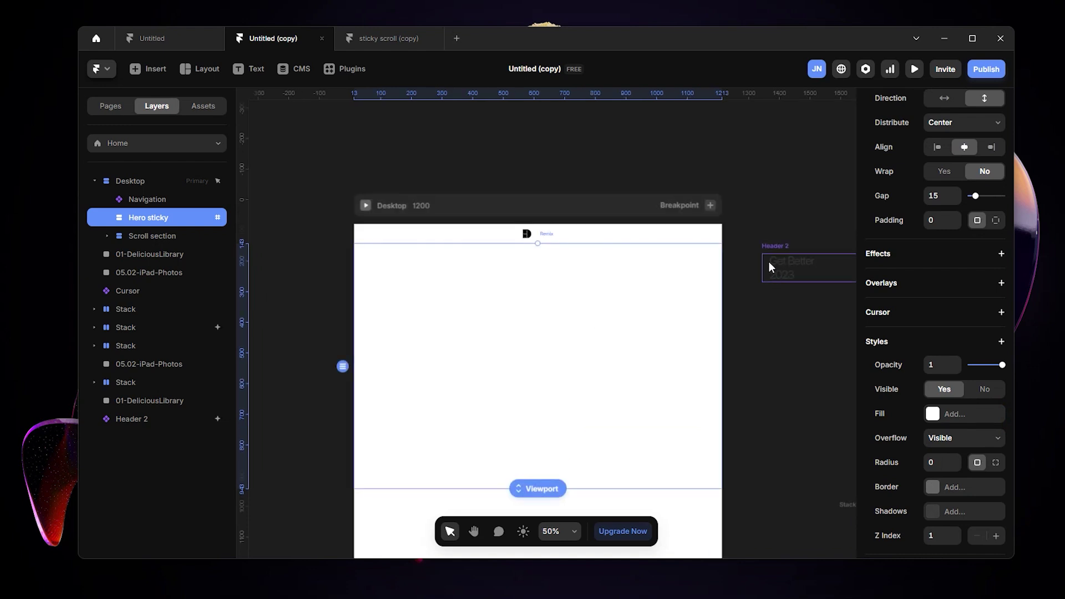
{"action": "left_click", "coordinate": [778, 249]}
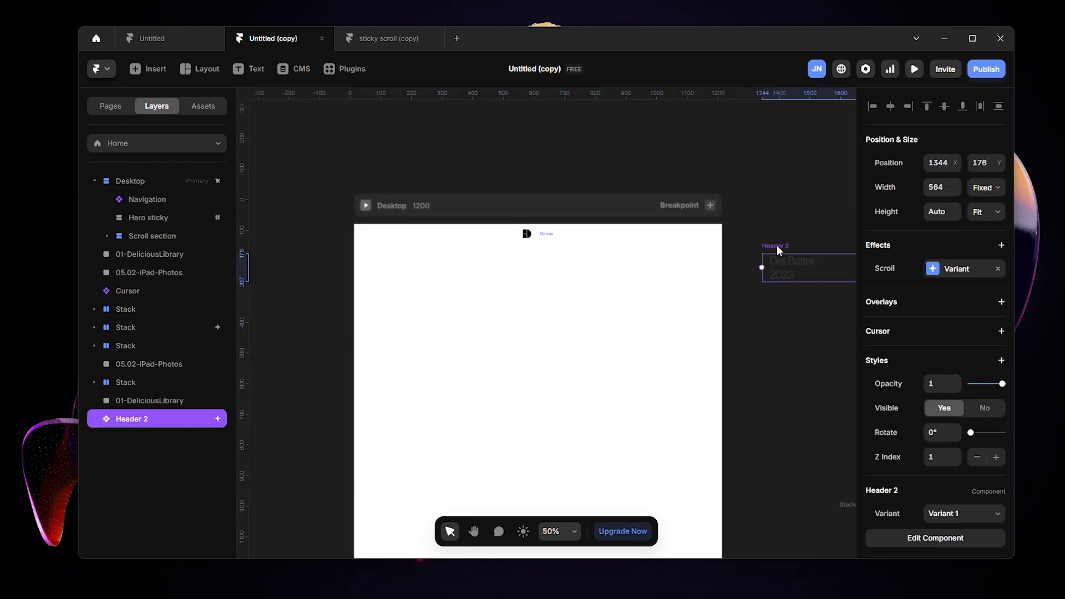
{"action": "left_click_drag", "start_coordinate": [790, 250], "coordinate": [498, 268]}
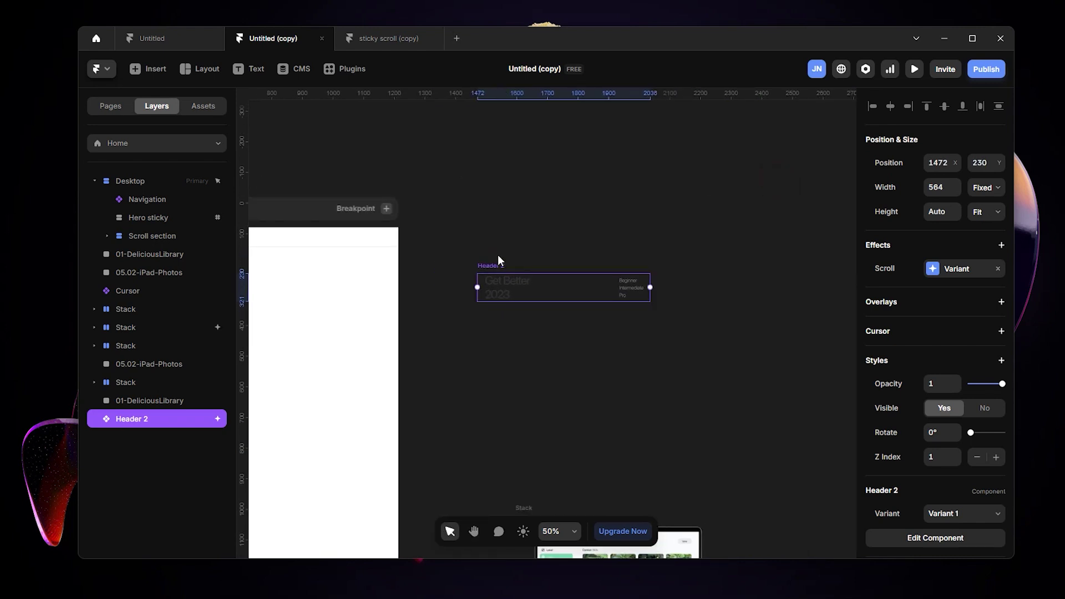
{"action": "left_click_drag", "start_coordinate": [517, 216], "coordinate": [830, 176]}
{"action": "left_click", "coordinate": [531, 355]}
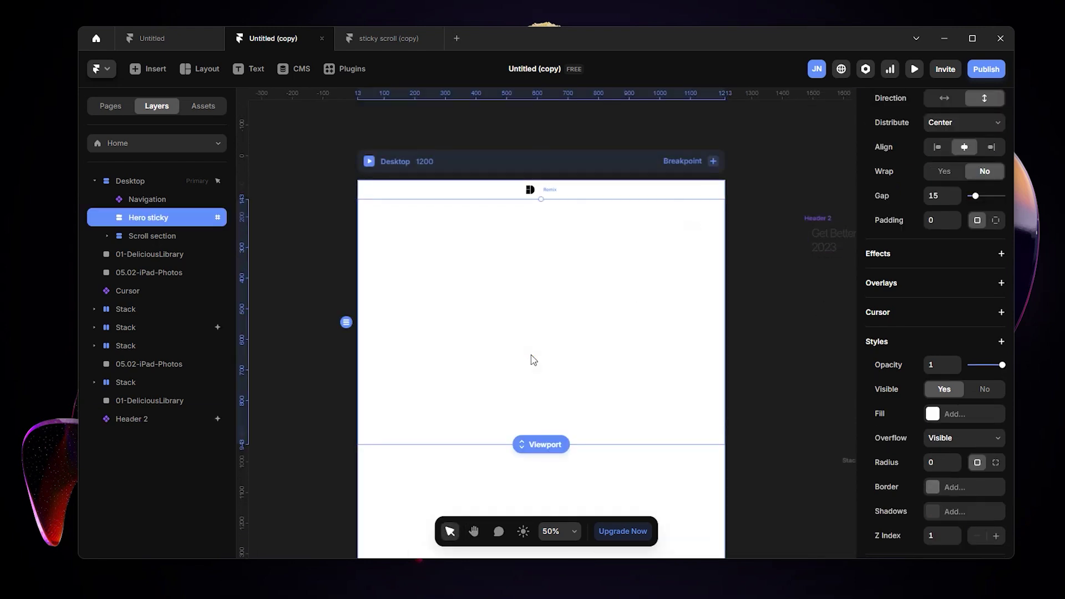
{"action": "key", "text": "ctrl+v"}
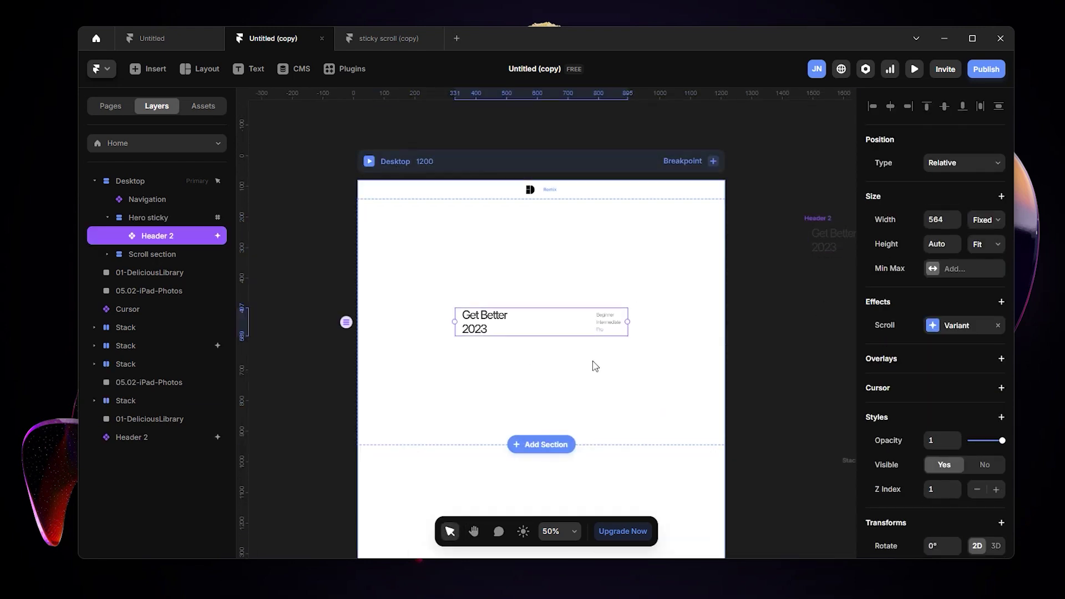
Step: Preview the Desktop breakpoint in fullscreen, check the Get Better heading's sticky behaviour while scrolling, and return to the editor
{"action": "scroll", "coordinate": [571, 338], "scroll_direction": "up", "scroll_amount": 2}
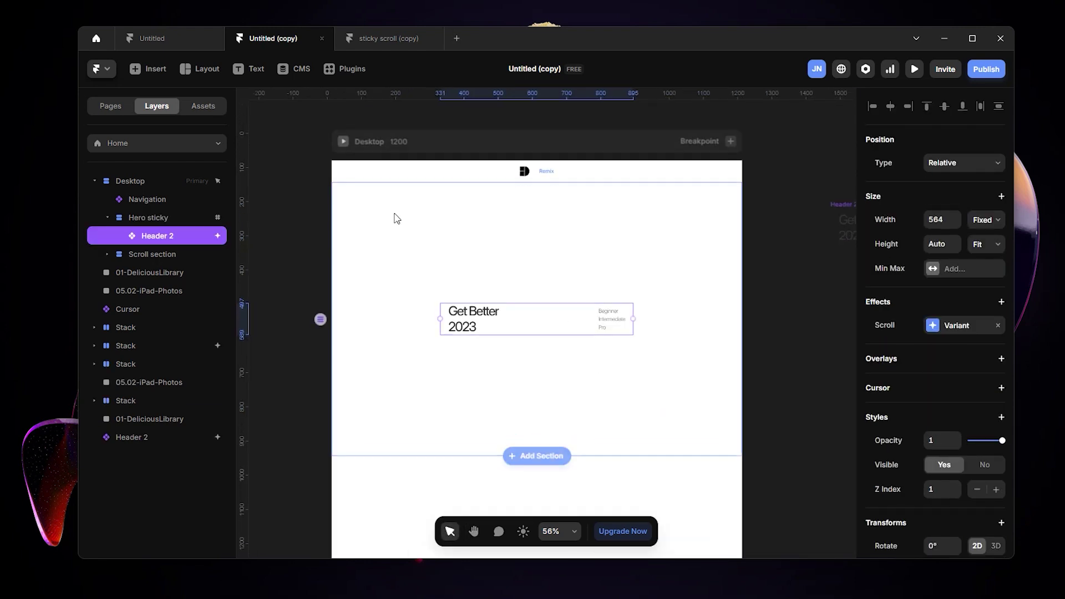
{"action": "left_click", "coordinate": [343, 142]}
{"action": "left_click", "coordinate": [217, 72]}
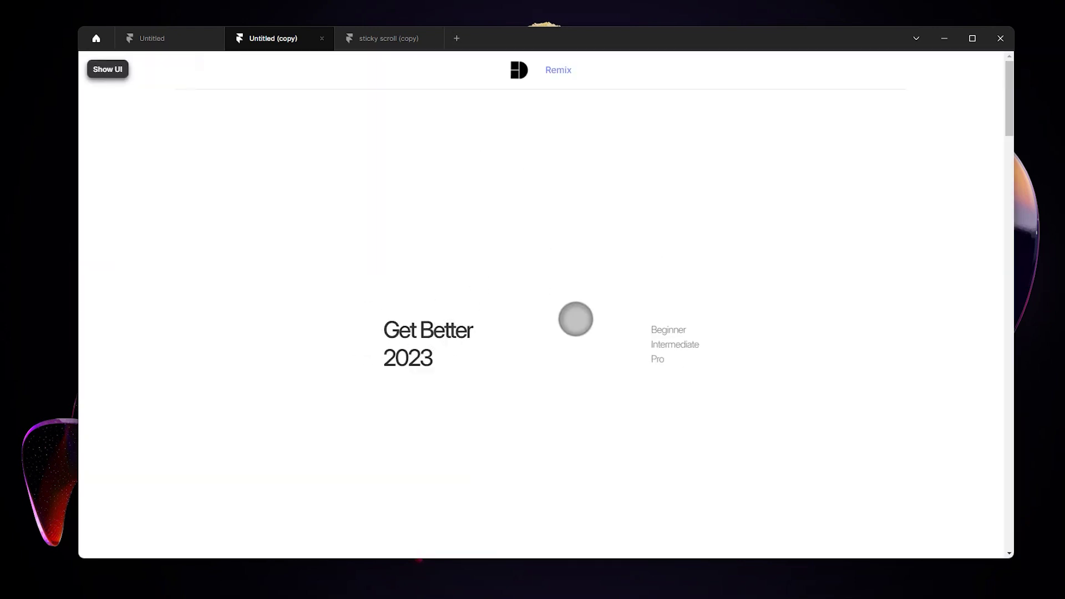
{"action": "scroll", "coordinate": [604, 329], "scroll_direction": "down", "scroll_amount": 1}
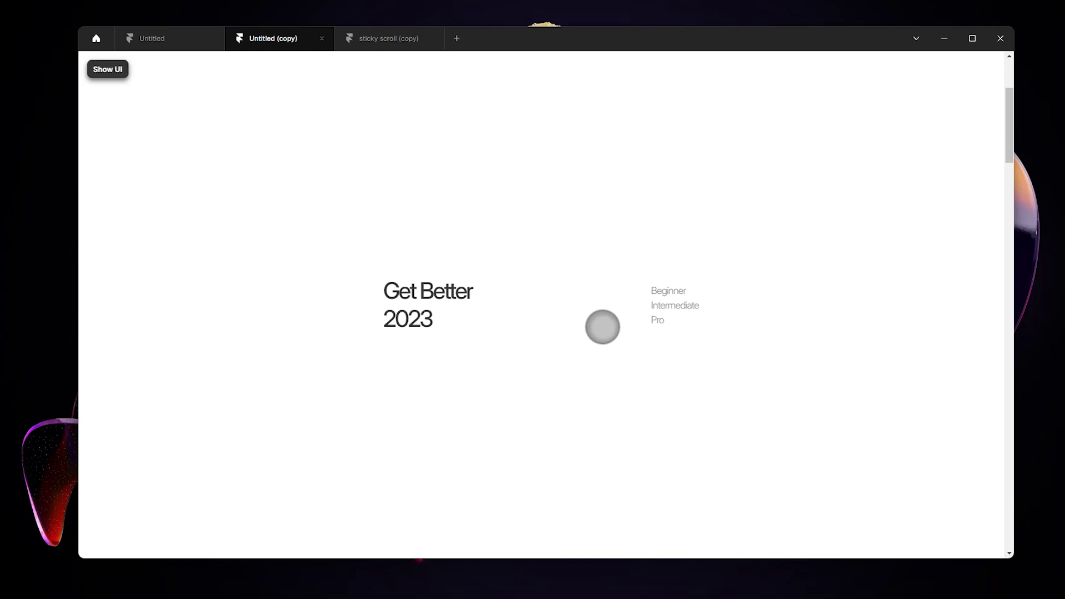
{"action": "scroll", "coordinate": [603, 328], "scroll_direction": "down", "scroll_amount": 10}
{"action": "scroll", "coordinate": [602, 326], "scroll_direction": "down", "scroll_amount": 10}
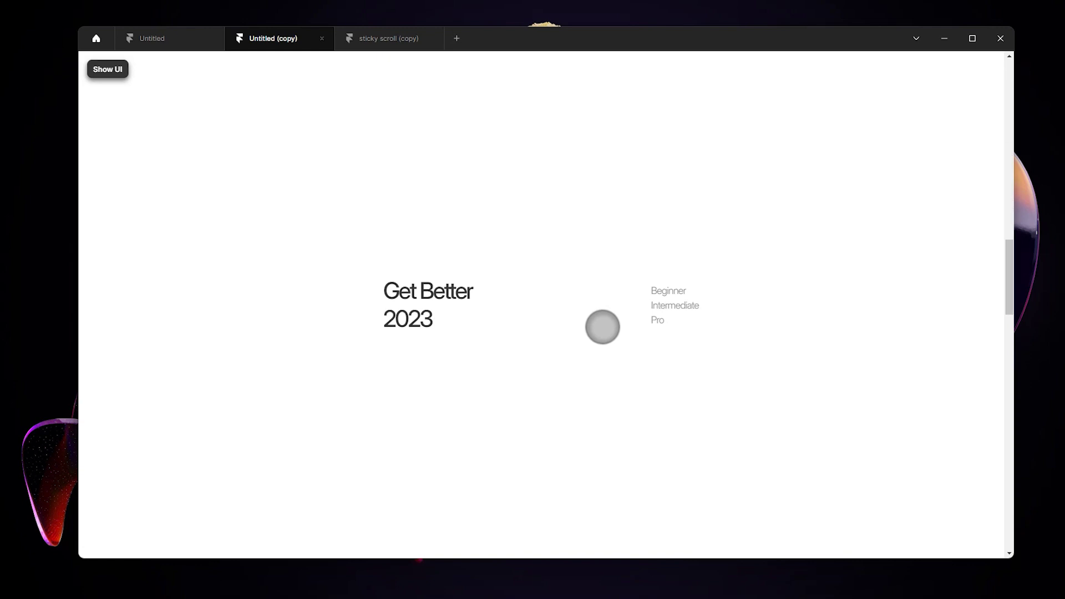
{"action": "scroll", "coordinate": [601, 334], "scroll_direction": "up", "scroll_amount": 3}
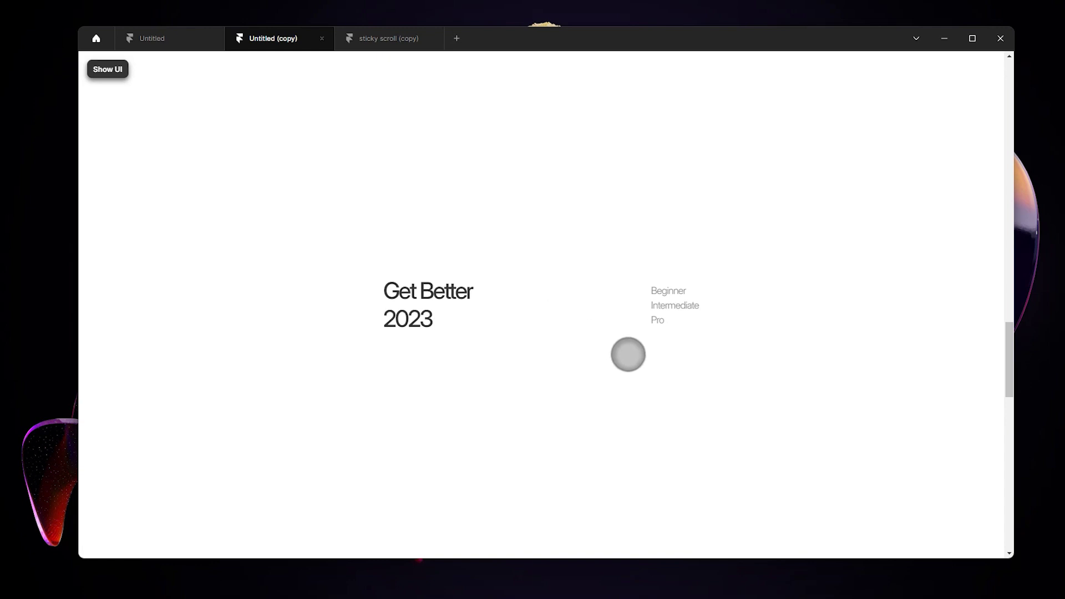
{"action": "scroll", "coordinate": [628, 354], "scroll_direction": "down", "scroll_amount": 6}
{"action": "scroll", "coordinate": [624, 366], "scroll_direction": "up", "scroll_amount": 9}
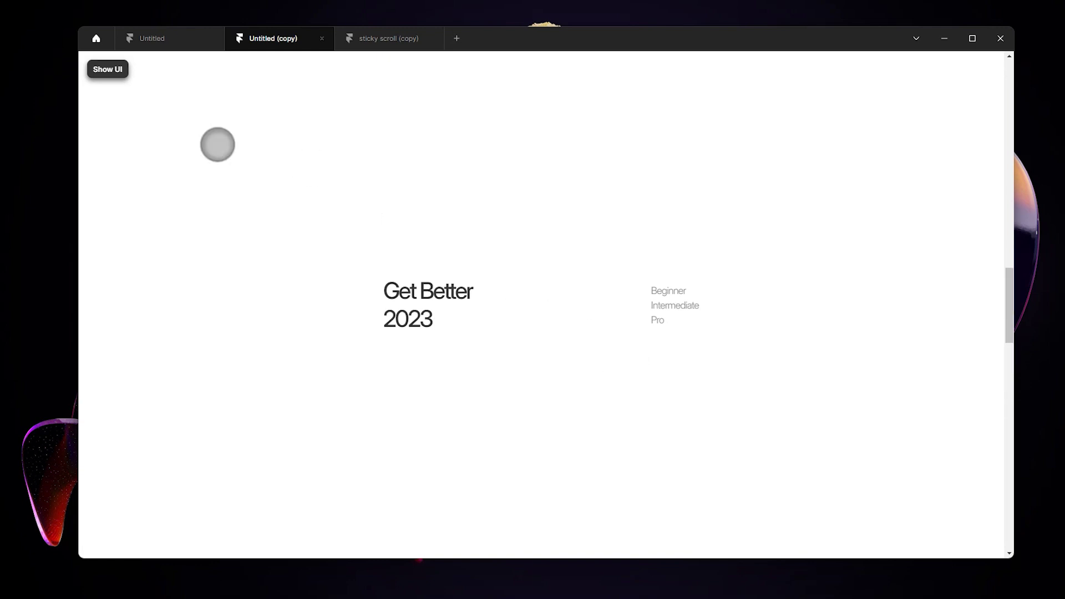
{"action": "scroll", "coordinate": [215, 146], "scroll_direction": "up", "scroll_amount": 15}
{"action": "scroll", "coordinate": [632, 283], "scroll_direction": "up", "scroll_amount": 2}
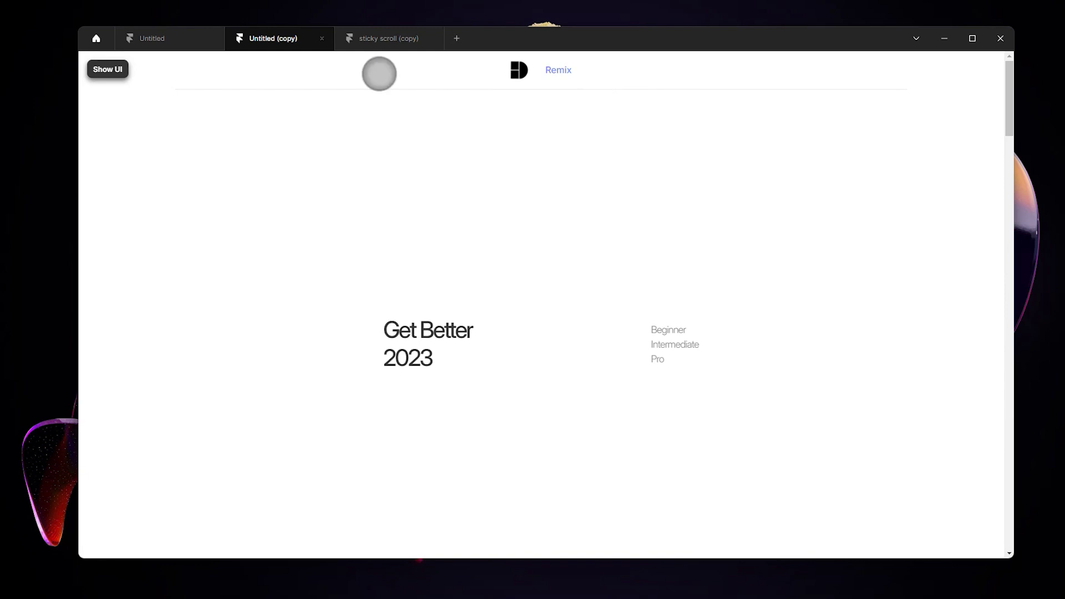
{"action": "left_click", "coordinate": [103, 72]}
{"action": "left_click", "coordinate": [98, 71]}
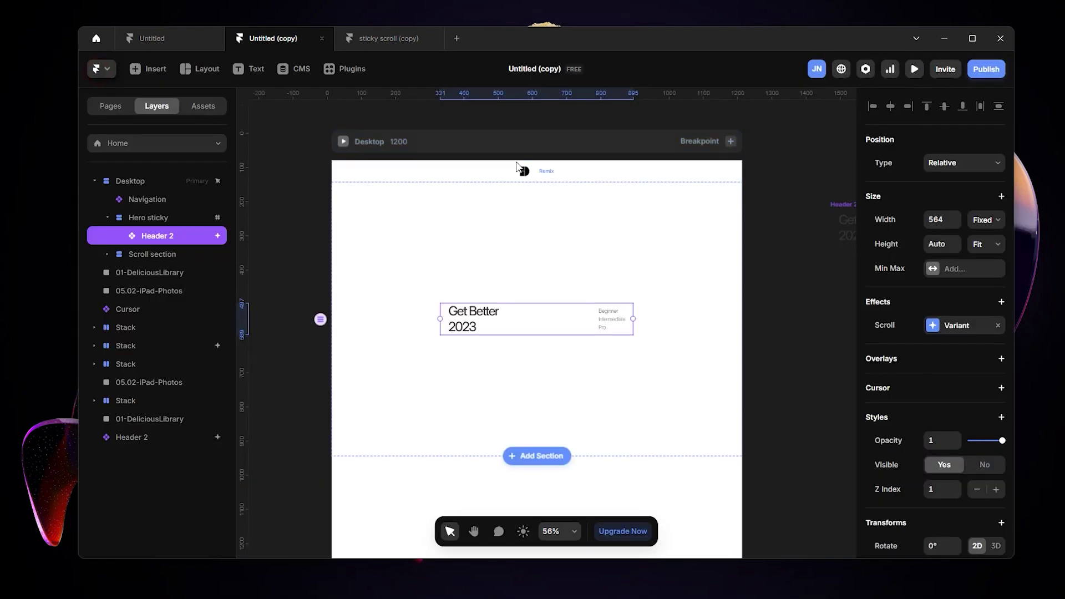
Step: Set the Navigation component's position type to Fixed
{"action": "left_click", "coordinate": [202, 199]}
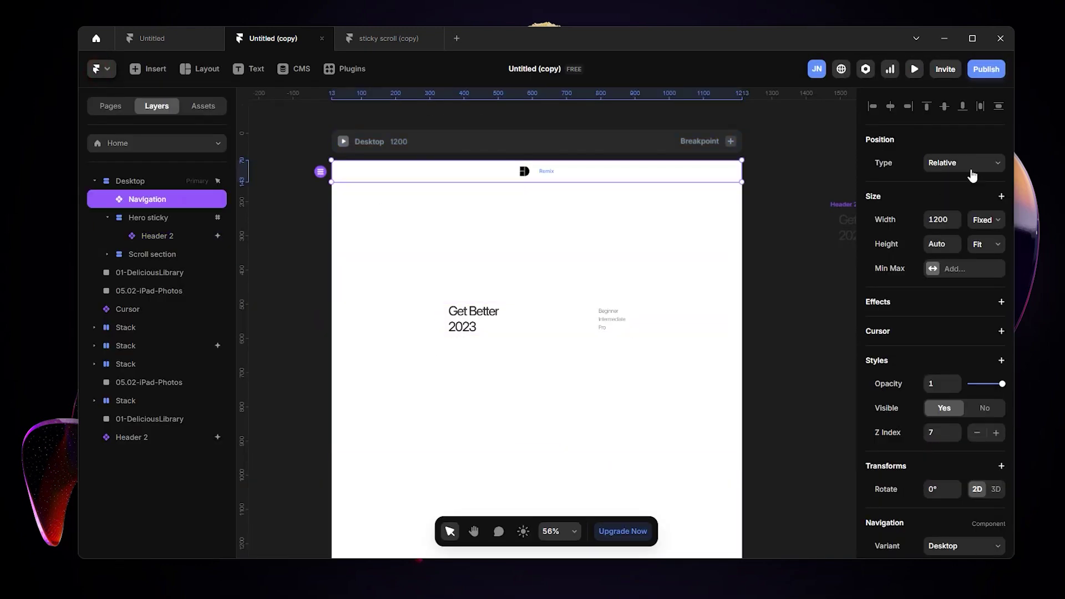
{"action": "left_click", "coordinate": [972, 175]}
{"action": "left_click", "coordinate": [953, 209]}
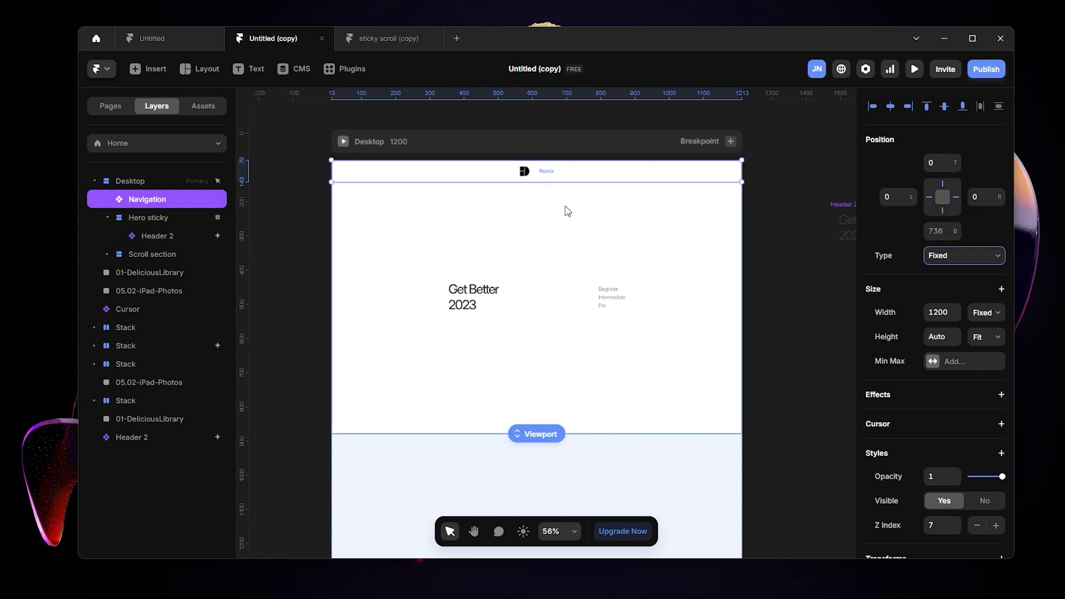
Step: Preview the Desktop breakpoint in fullscreen, check the navigation bar while scrolling, and return to the editor
{"action": "left_click", "coordinate": [342, 141]}
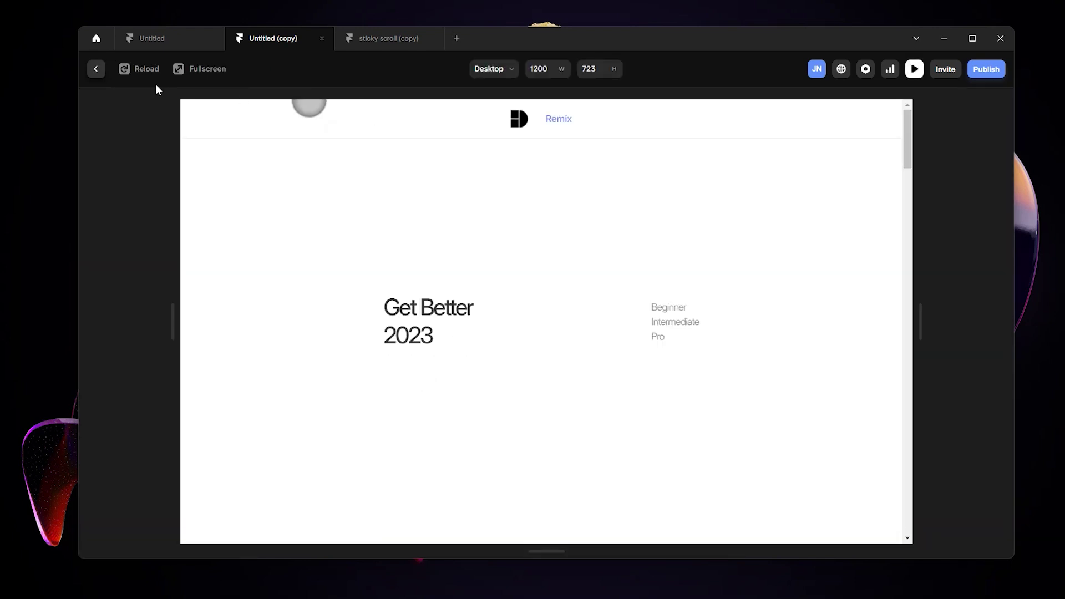
{"action": "left_click", "coordinate": [200, 68]}
{"action": "scroll", "coordinate": [798, 251], "scroll_direction": "down", "scroll_amount": 5}
{"action": "scroll", "coordinate": [798, 251], "scroll_direction": "down", "scroll_amount": 5}
{"action": "left_click", "coordinate": [111, 68]}
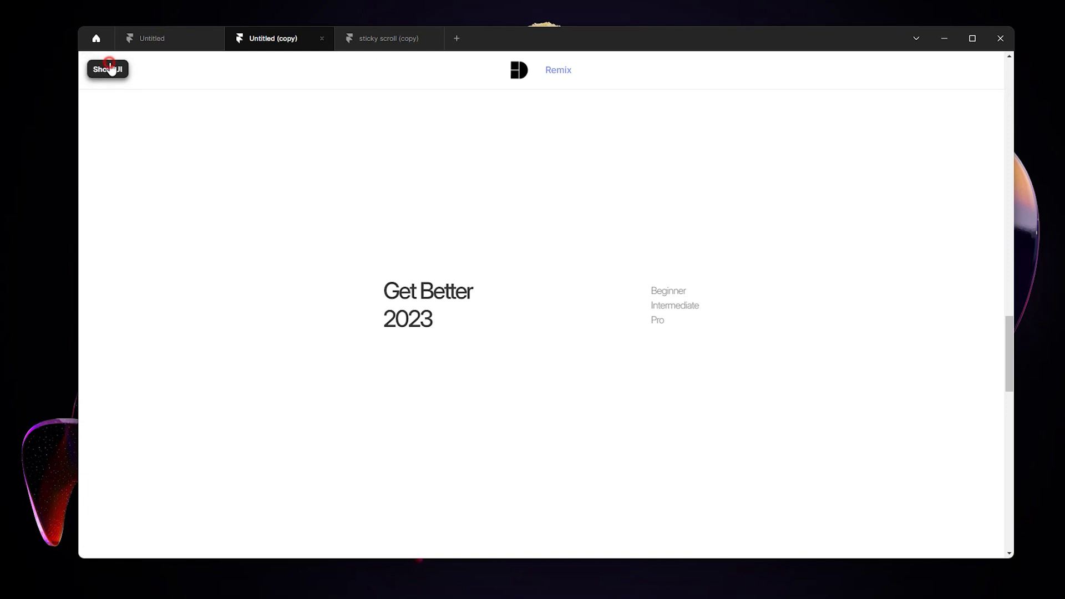
{"action": "left_click", "coordinate": [97, 69]}
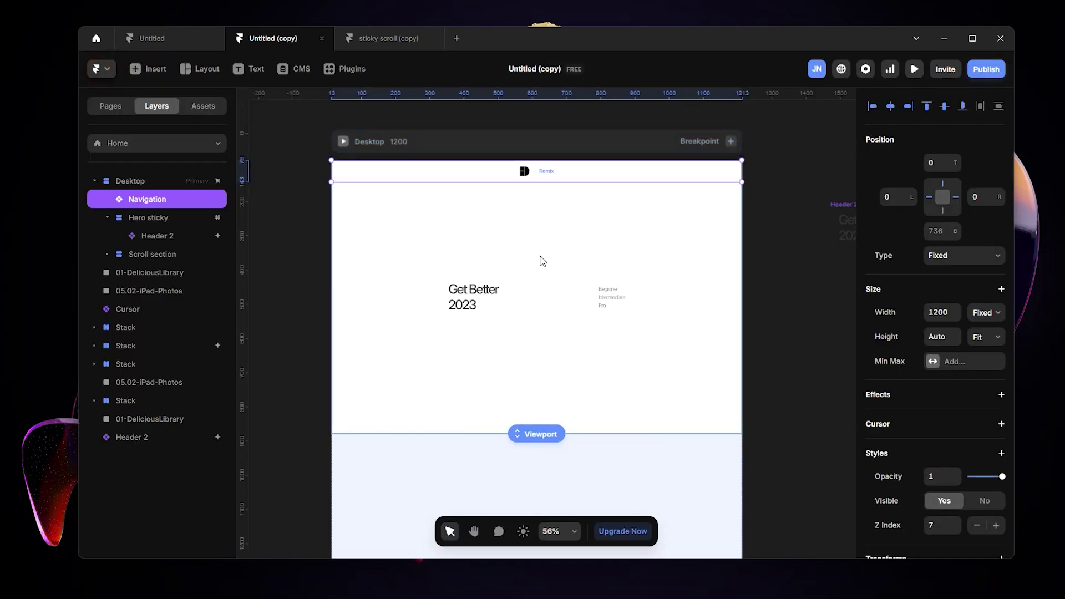
Step: Copy the stack holding the laptop mockup and paste it into the Hero sticky frame below the Get Better heading
{"action": "left_click", "coordinate": [599, 368]}
{"action": "key", "text": "h"}
{"action": "mouse_move", "coordinate": [789, 259]}
{"action": "left_mouse_down"}
{"action": "mouse_move", "coordinate": [783, 277]}
{"action": "mouse_move", "coordinate": [772, 252]}
{"action": "mouse_move", "coordinate": [701, 233]}
{"action": "left_mouse_up"}
{"action": "mouse_move", "coordinate": [724, 366]}
{"action": "left_mouse_down"}
{"action": "mouse_move", "coordinate": [727, 334]}
{"action": "mouse_move", "coordinate": [629, 227]}
{"action": "left_mouse_up"}
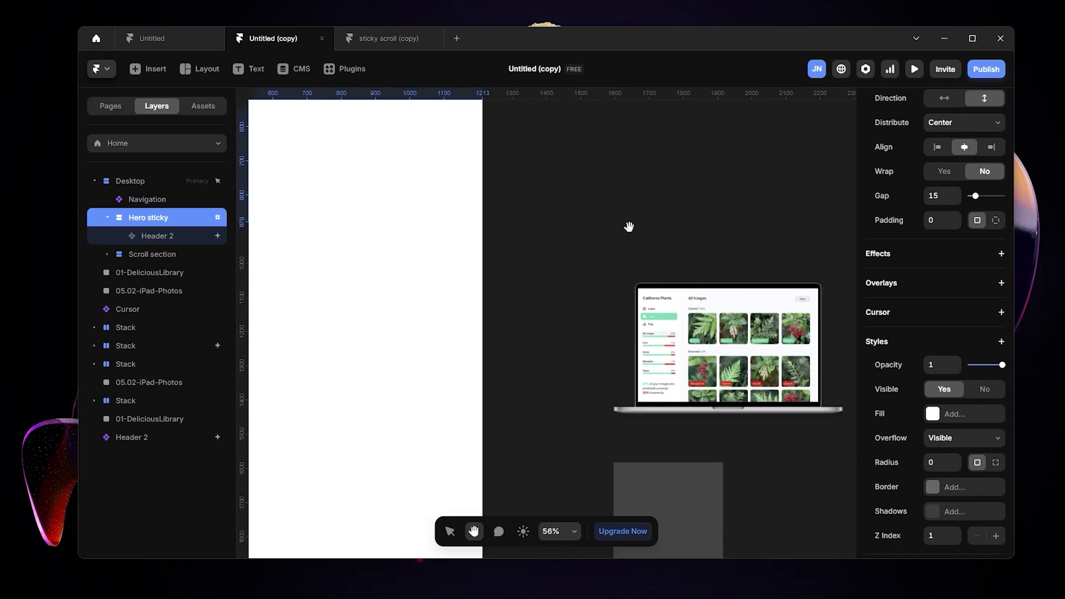
{"action": "key", "text": "v"}
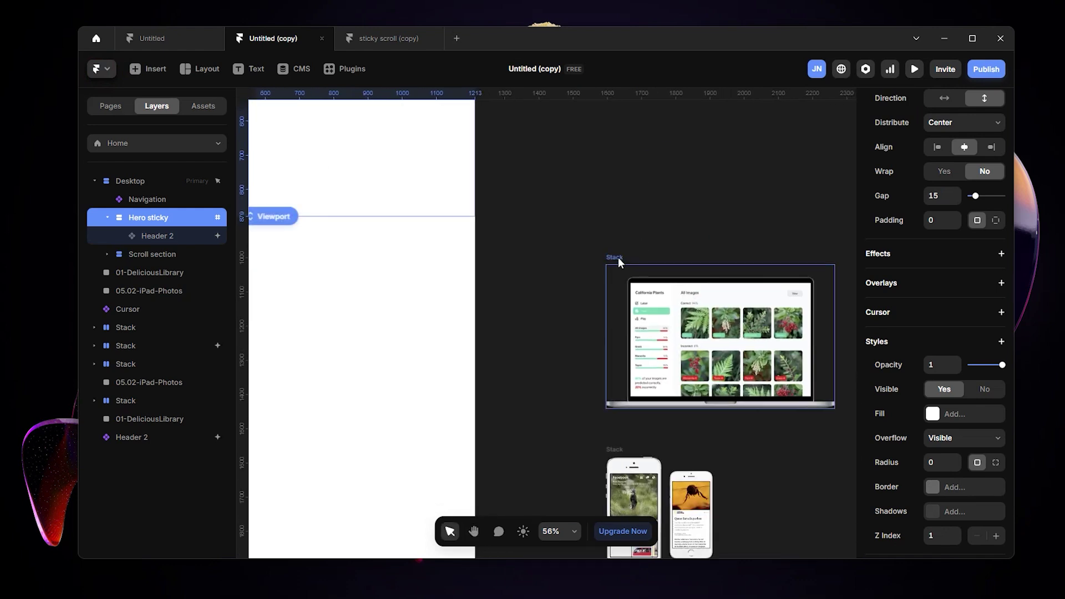
{"action": "scroll", "coordinate": [665, 177], "scroll_direction": "down", "scroll_amount": 2}
{"action": "scroll", "coordinate": [665, 178], "scroll_direction": "right", "scroll_amount": 3}
{"action": "left_click", "coordinate": [527, 208]}
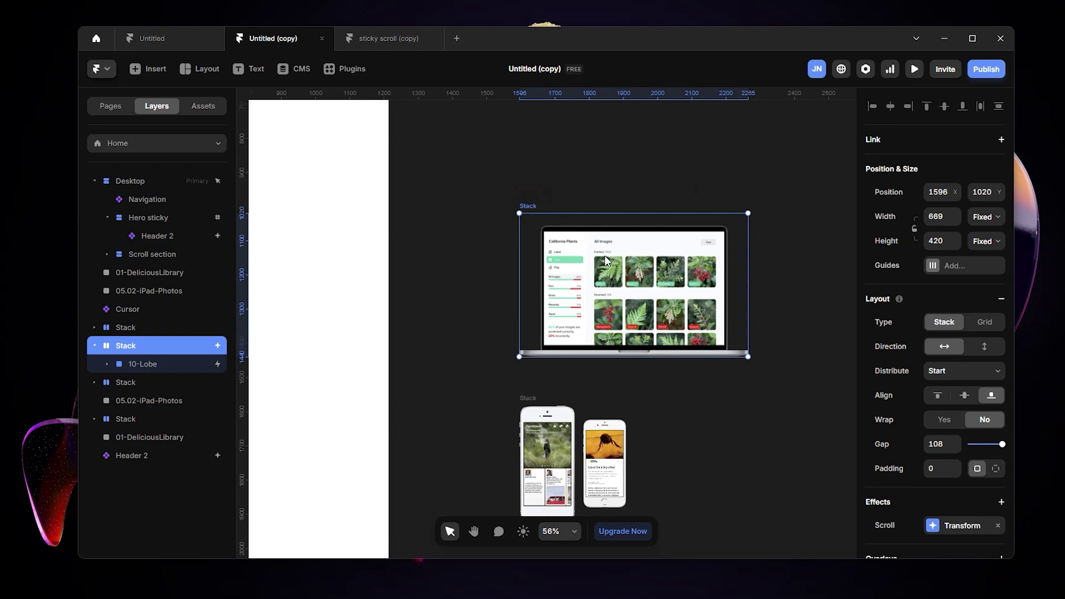
{"action": "key", "text": "h"}
{"action": "left_click_drag", "start_coordinate": [588, 149], "coordinate": [830, 356]}
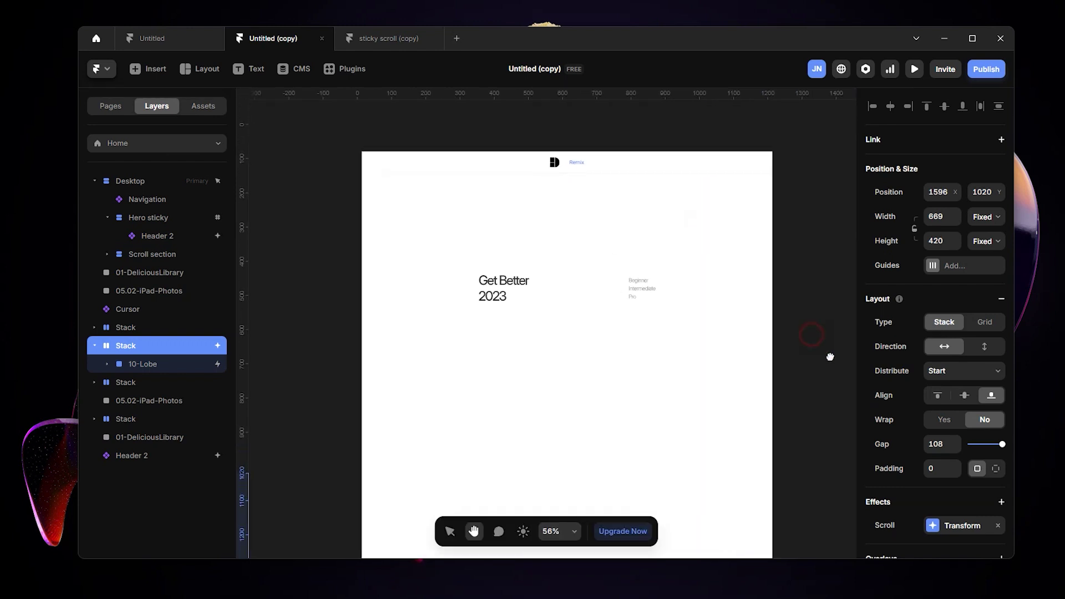
{"action": "key", "text": "v"}
{"action": "left_click", "coordinate": [171, 217]}
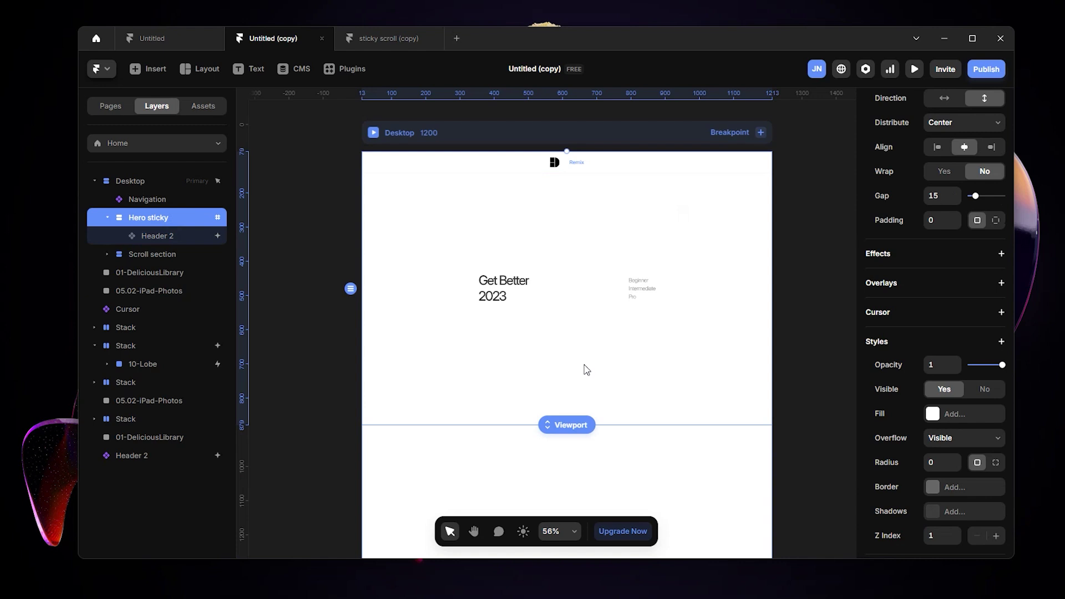
{"action": "key", "text": "ctrl+v"}
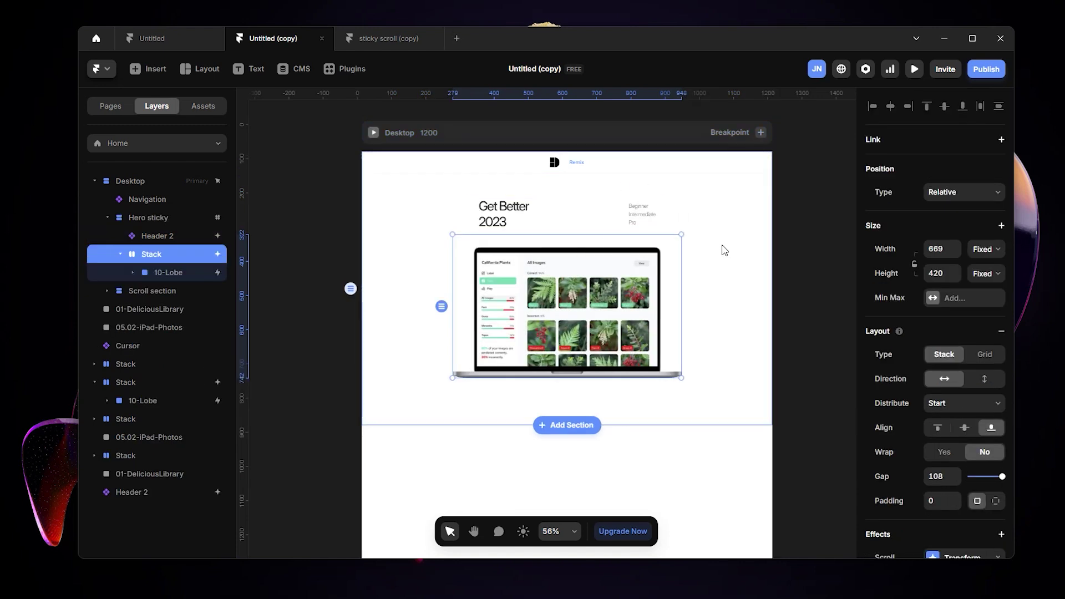
Step: Copy the stack with the two phone mockups and paste it into the Hero sticky frame below the laptop
{"action": "left_click", "coordinate": [717, 272]}
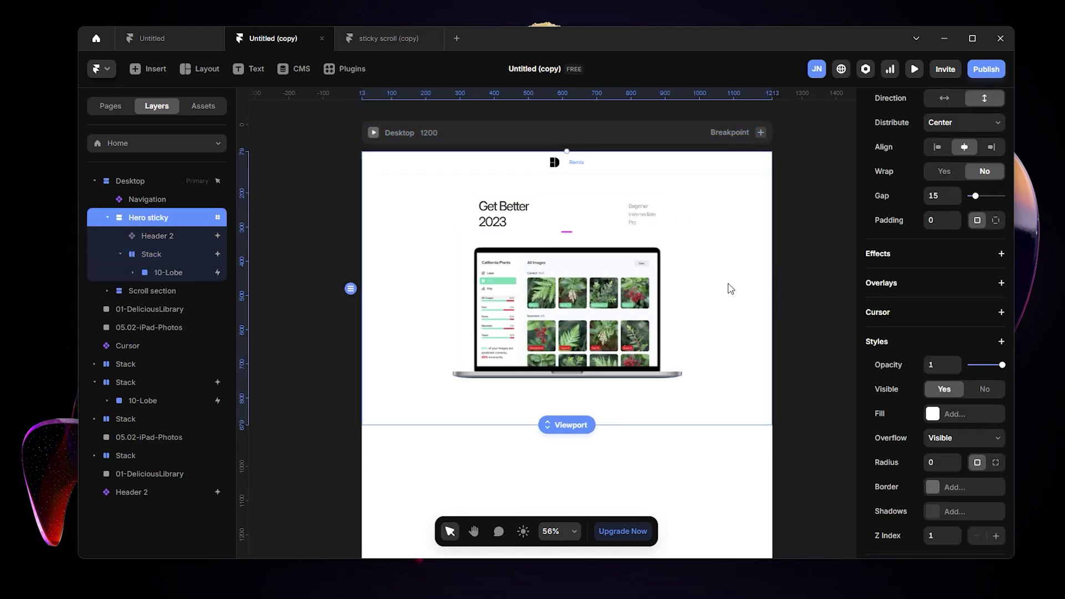
{"action": "scroll", "coordinate": [672, 278], "scroll_direction": "right", "scroll_amount": 5}
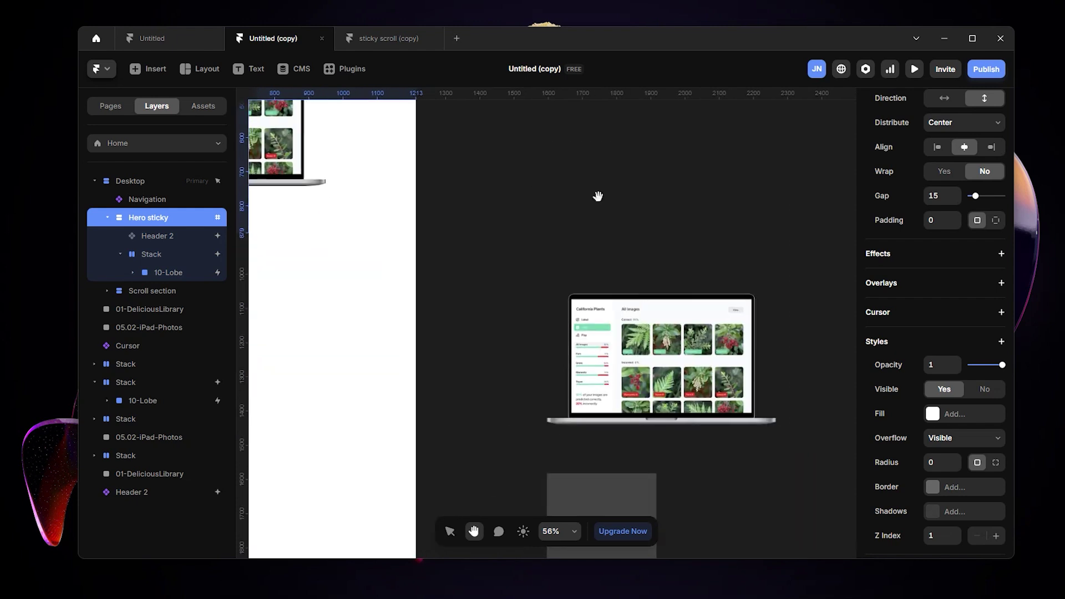
{"action": "scroll", "coordinate": [597, 195], "scroll_direction": "down", "scroll_amount": 7}
{"action": "left_click", "coordinate": [547, 262]}
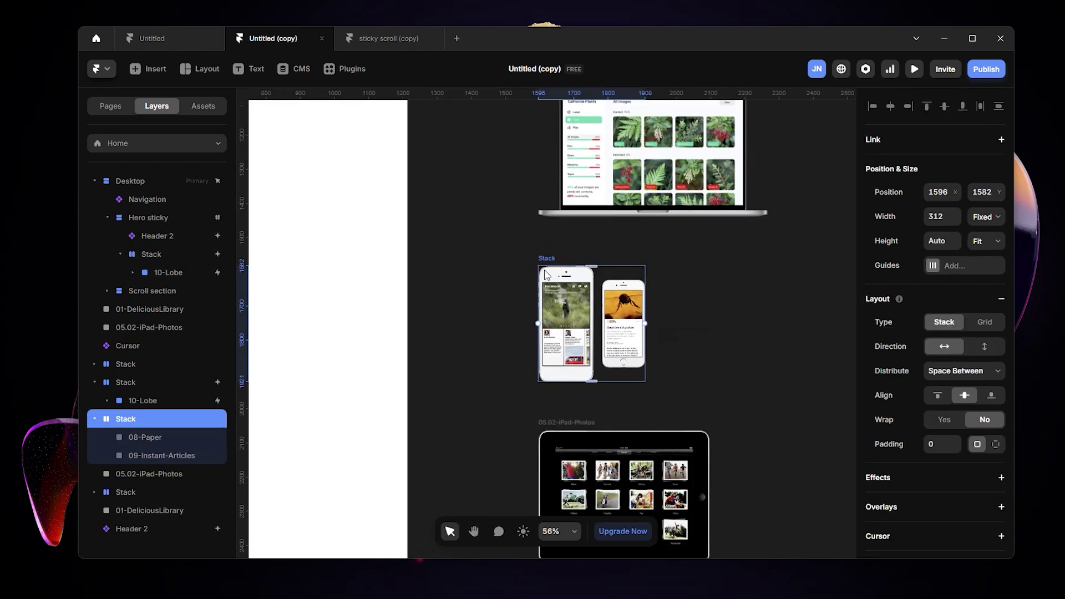
{"action": "scroll", "coordinate": [543, 259], "scroll_direction": "up", "scroll_amount": 7}
{"action": "scroll", "coordinate": [543, 259], "scroll_direction": "left", "scroll_amount": 5}
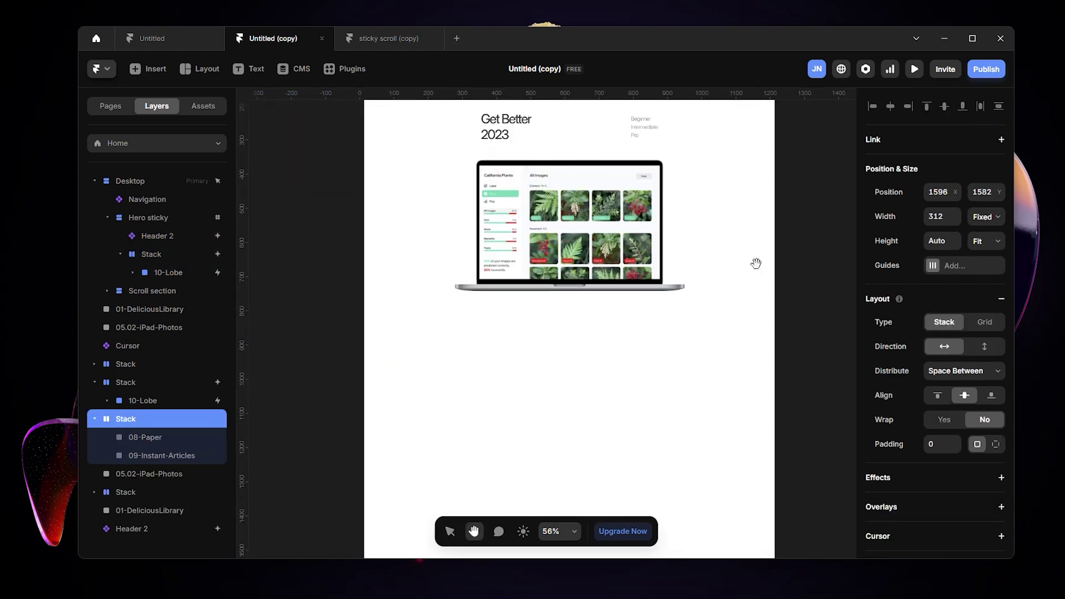
{"action": "left_click", "coordinate": [761, 323]}
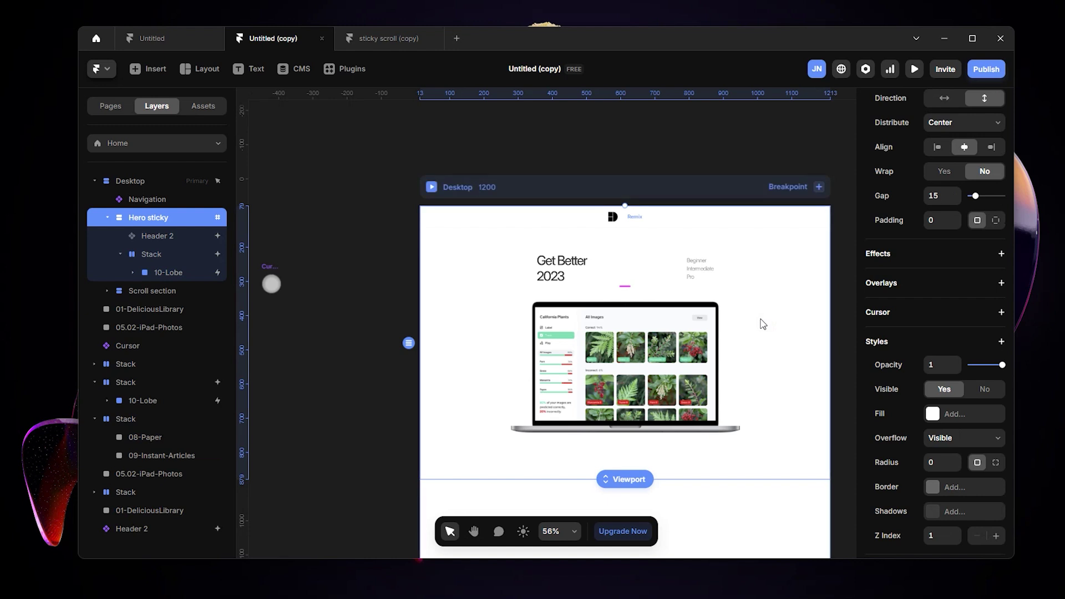
{"action": "key", "text": "ctrl+v"}
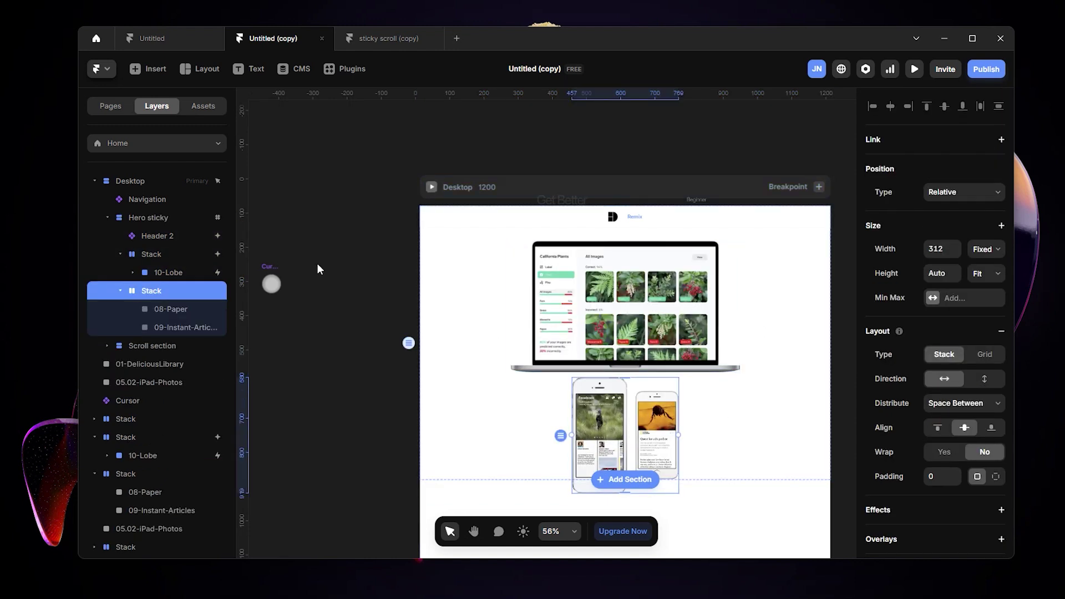
Step: Wrap the laptop stack and the phone stack inside Hero sticky together in a new parent stack
{"action": "left_click", "coordinate": [163, 222]}
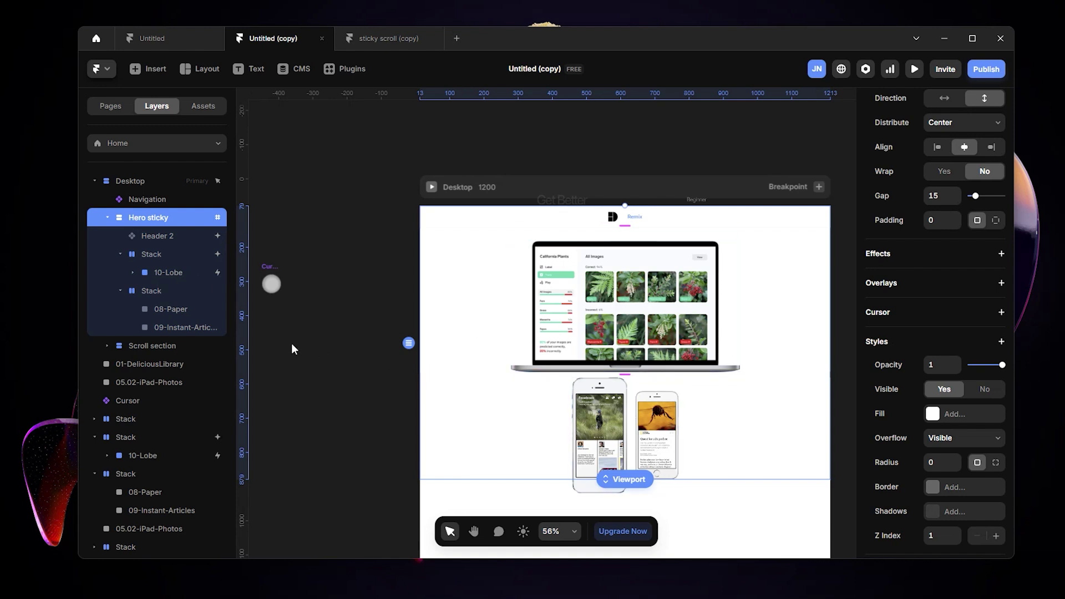
{"action": "left_click", "coordinate": [162, 256]}
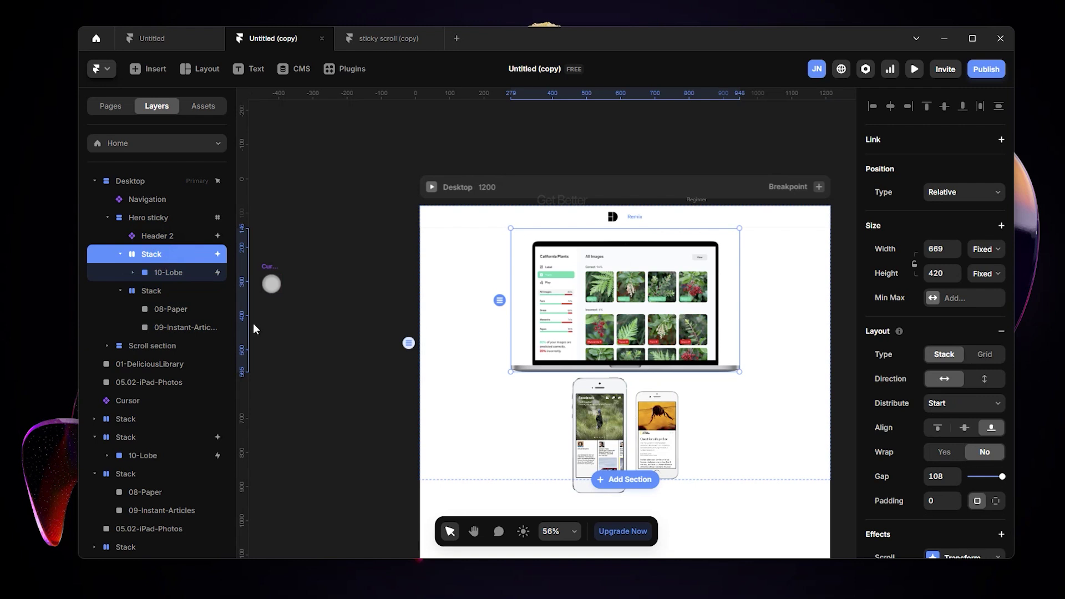
{"action": "left_click", "coordinate": [159, 290], "text": "shift"}
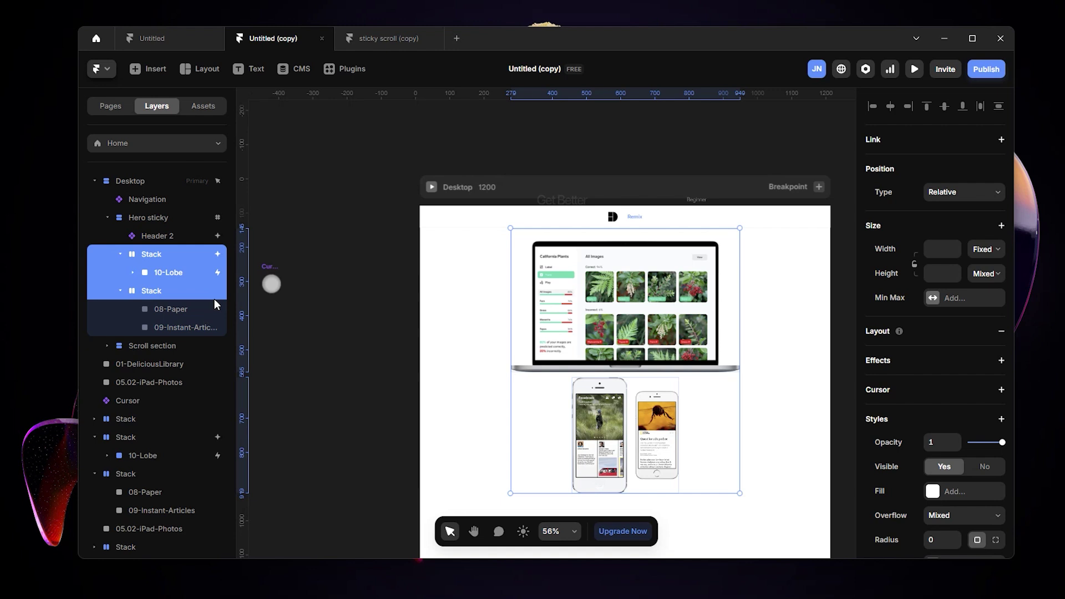
{"action": "key", "text": "ctrl+Return"}
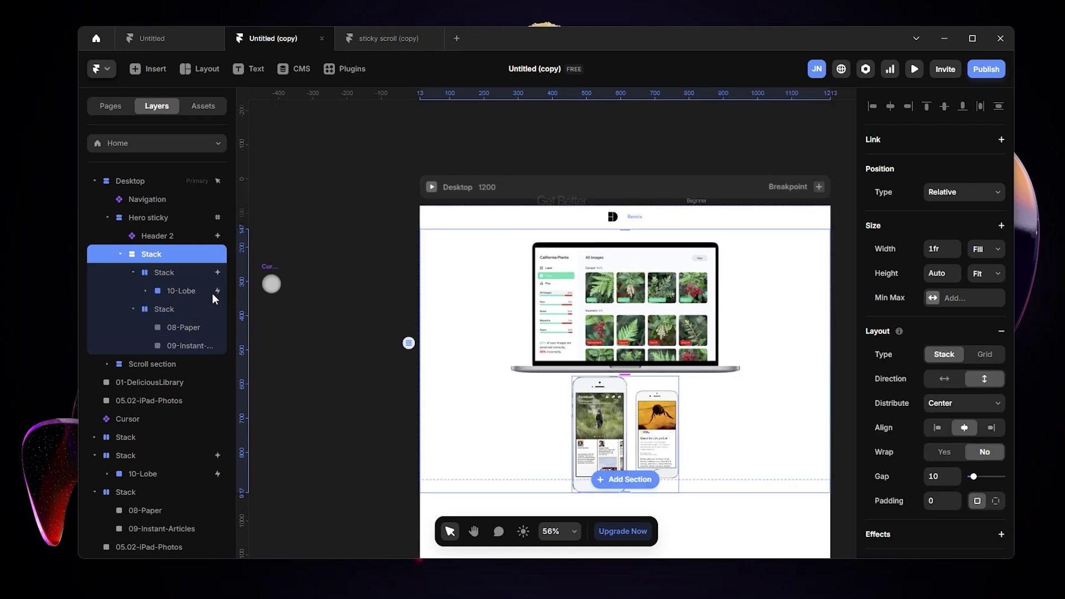
Step: Set the direction of the new parent stack around the laptop and phones to horizontal
{"action": "left_click", "coordinate": [165, 270]}
{"action": "left_click", "coordinate": [167, 308]}
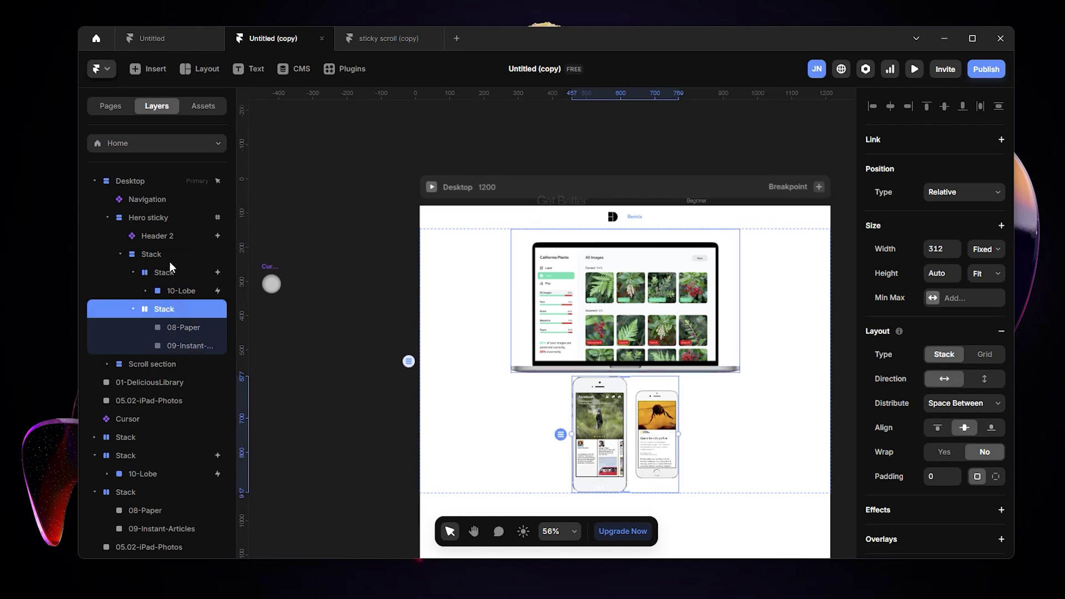
{"action": "left_click", "coordinate": [171, 255]}
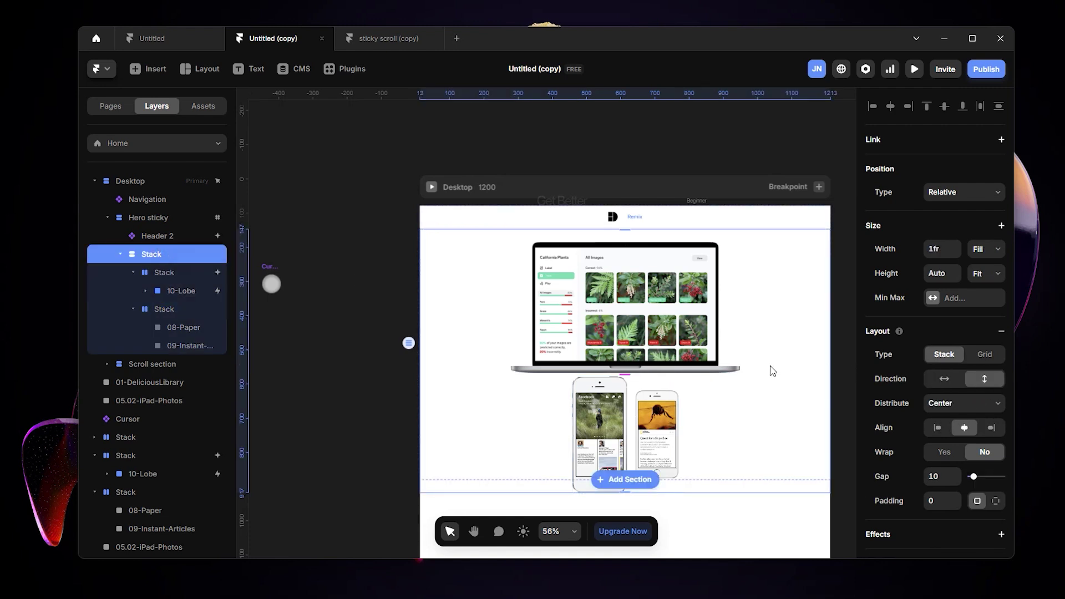
{"action": "left_click", "coordinate": [945, 380]}
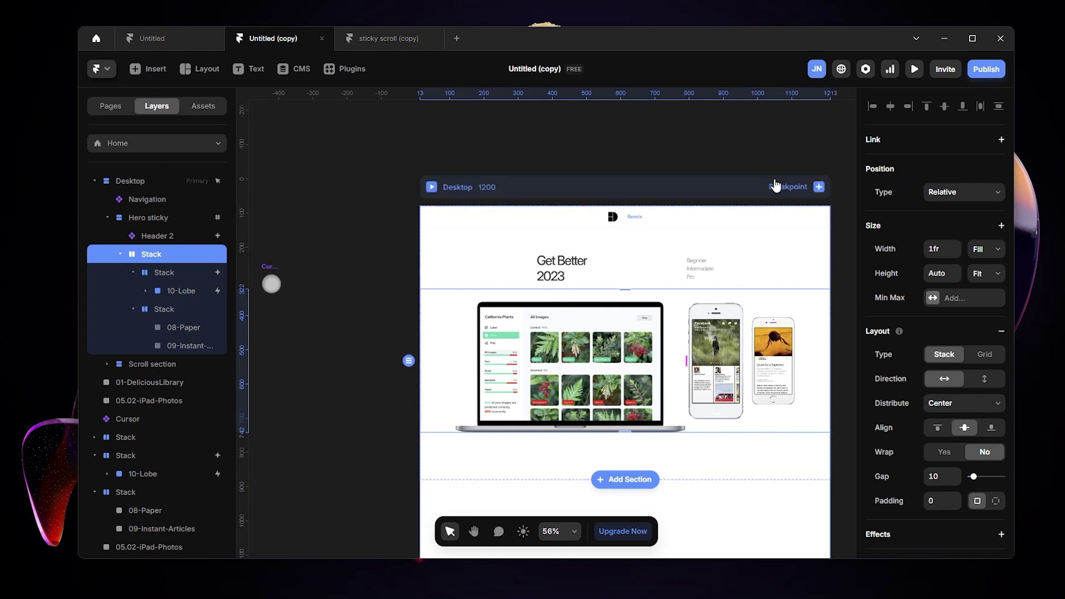
Step: Rename the parent stack around the laptop and phone stacks as img container
{"action": "left_click", "coordinate": [783, 148]}
{"action": "left_click_drag", "start_coordinate": [803, 147], "coordinate": [749, 140]}
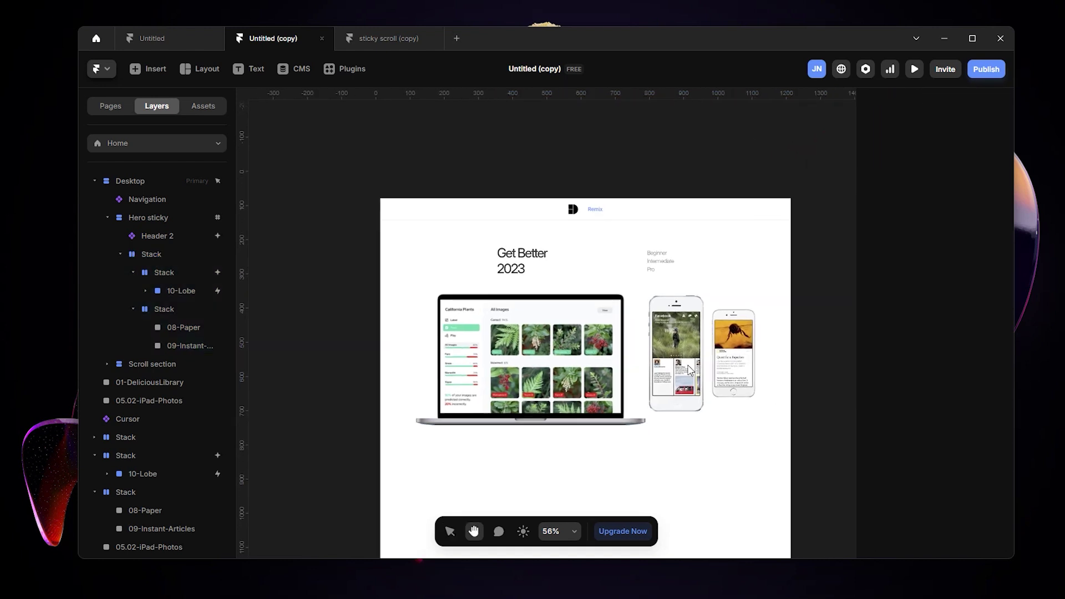
{"action": "left_click", "coordinate": [646, 374]}
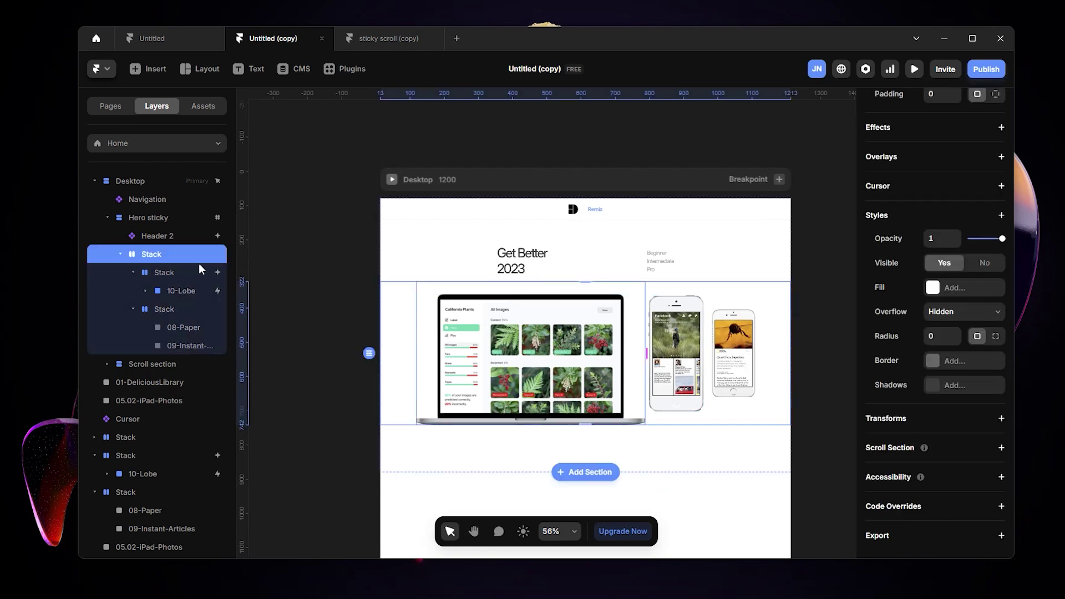
{"action": "double_click", "coordinate": [179, 255]}
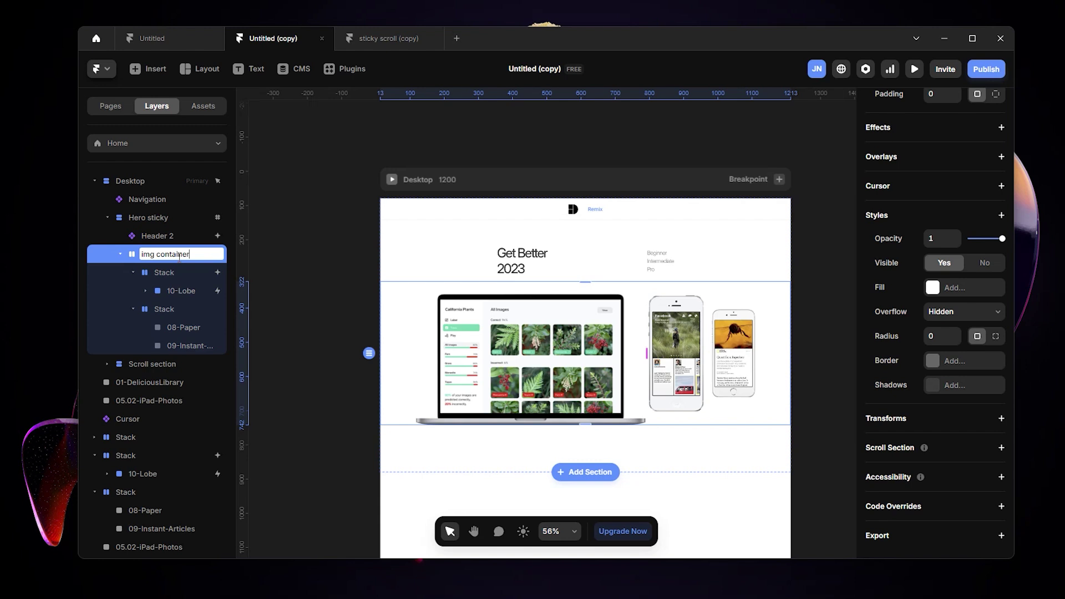
{"action": "key", "text": "Return"}
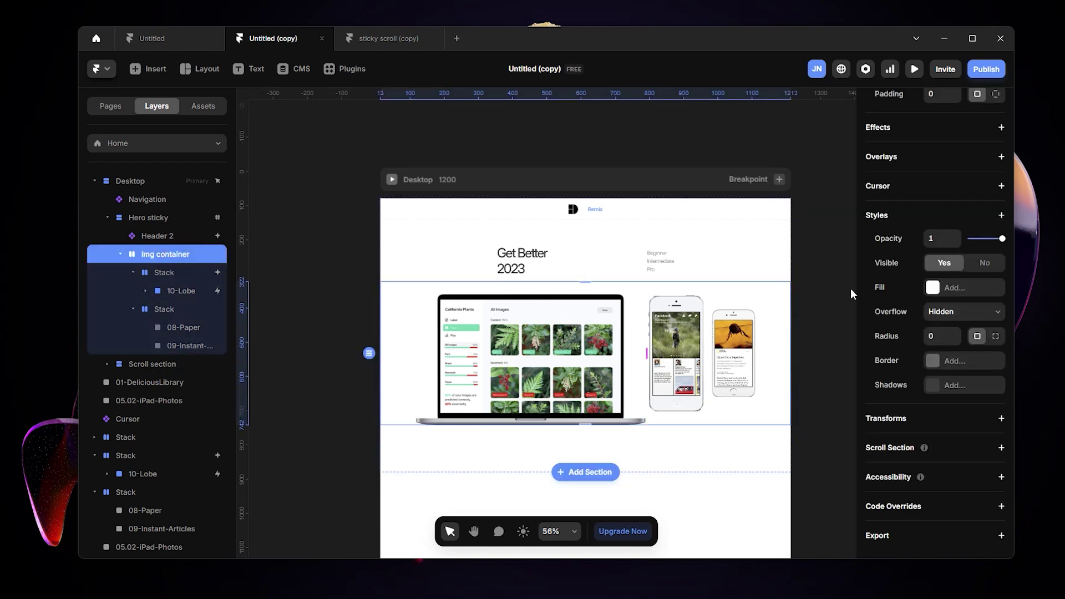
Step: Change the img container's width sizing to Fixed and narrow it to about 1068 px
{"action": "scroll", "coordinate": [945, 239], "scroll_direction": "up", "scroll_amount": 3}
{"action": "scroll", "coordinate": [923, 232], "scroll_direction": "up", "scroll_amount": 4}
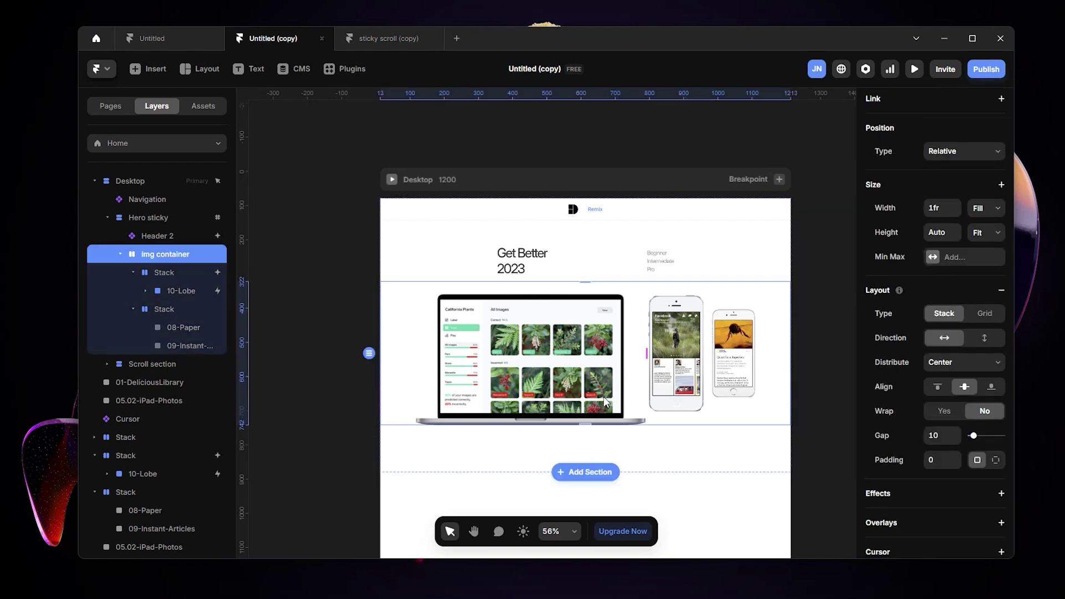
{"action": "scroll", "coordinate": [986, 380], "scroll_direction": "up", "scroll_amount": 1}
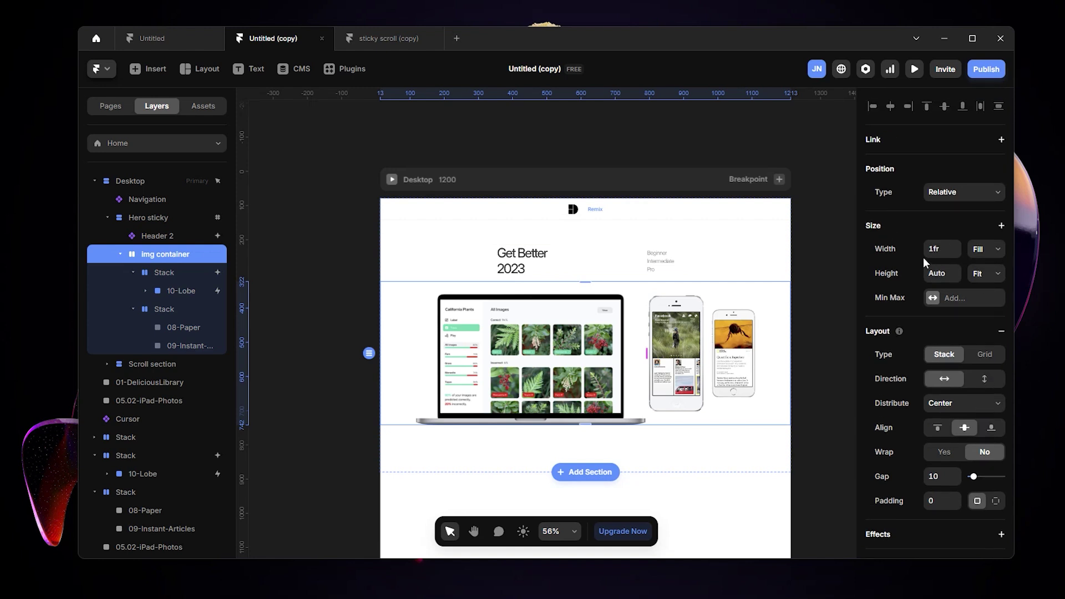
{"action": "left_click", "coordinate": [980, 251]}
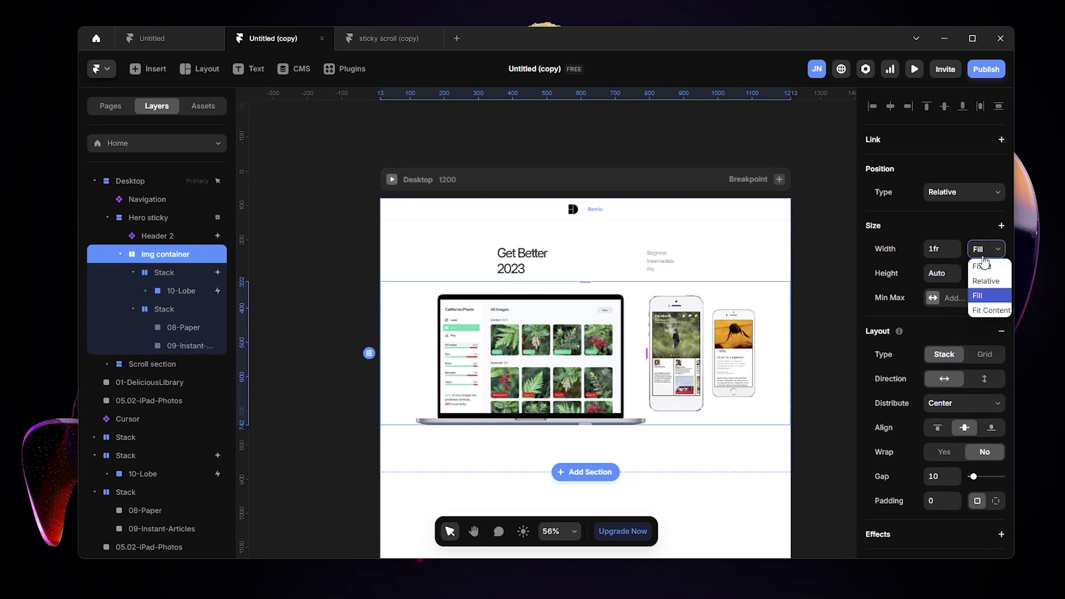
{"action": "left_click", "coordinate": [982, 268]}
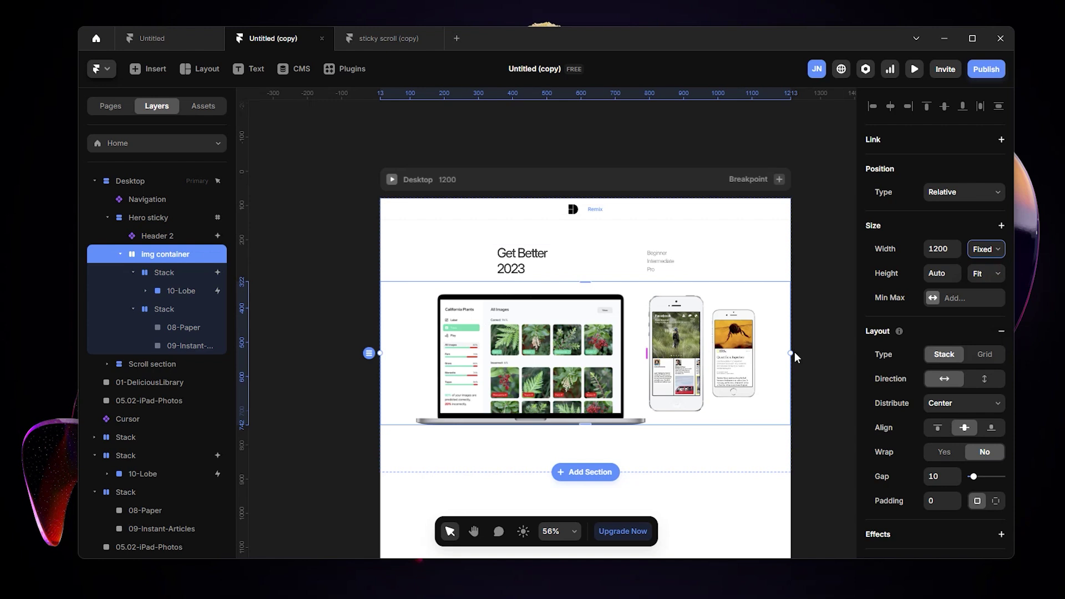
{"action": "left_click_drag", "start_coordinate": [790, 352], "coordinate": [743, 391]}
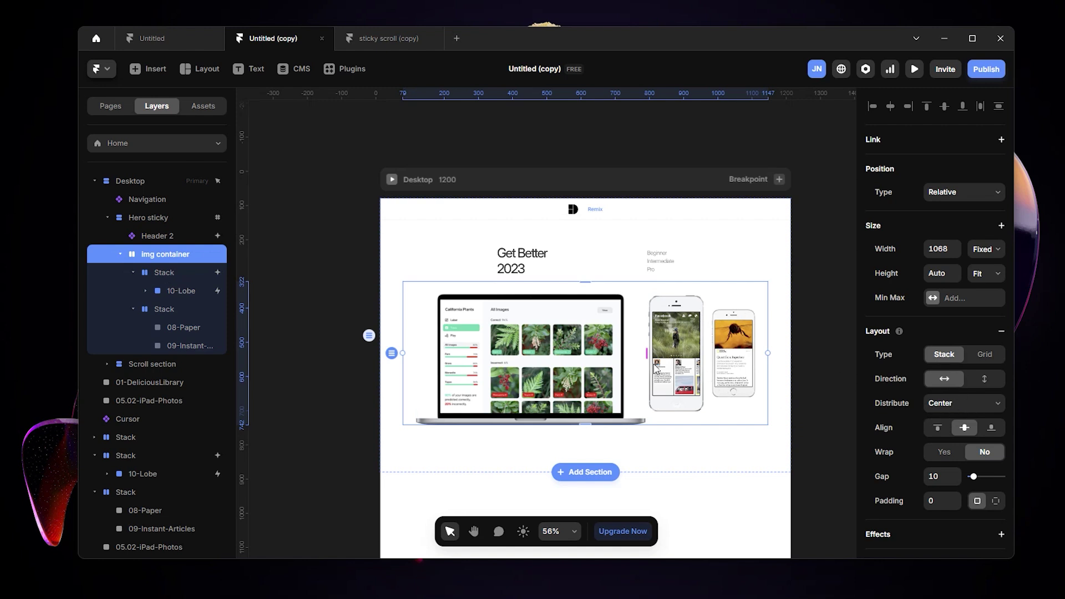
Step: Set the img container's distribution to Start and narrow it to about 672 px so only the laptop shows
{"action": "left_click", "coordinate": [977, 404]}
{"action": "left_click", "coordinate": [961, 418]}
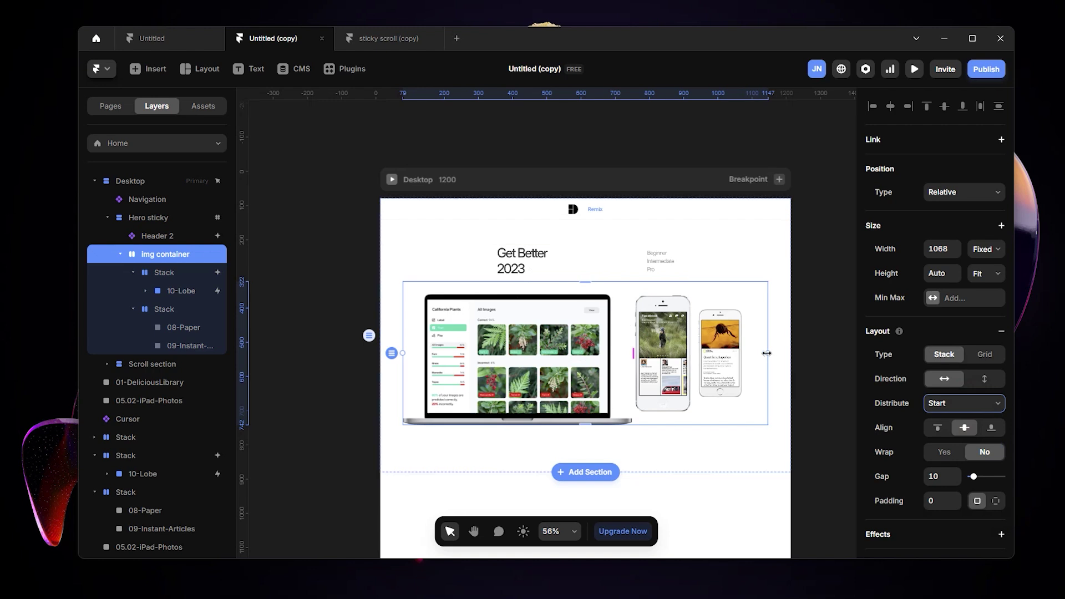
{"action": "left_click_drag", "start_coordinate": [767, 353], "coordinate": [632, 390]}
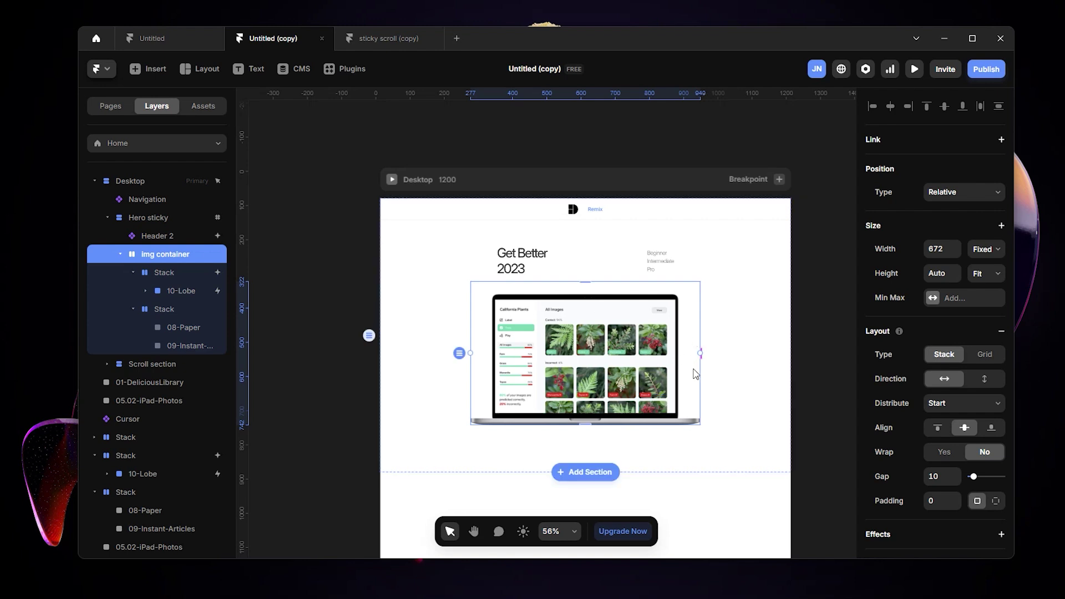
Step: Widen the img container to 673 px and set its overflow to Visible
{"action": "mouse_move", "coordinate": [700, 353]}
{"action": "left_mouse_down"}
{"action": "mouse_move", "coordinate": [688, 359]}
{"action": "mouse_move", "coordinate": [701, 361]}
{"action": "left_mouse_up"}
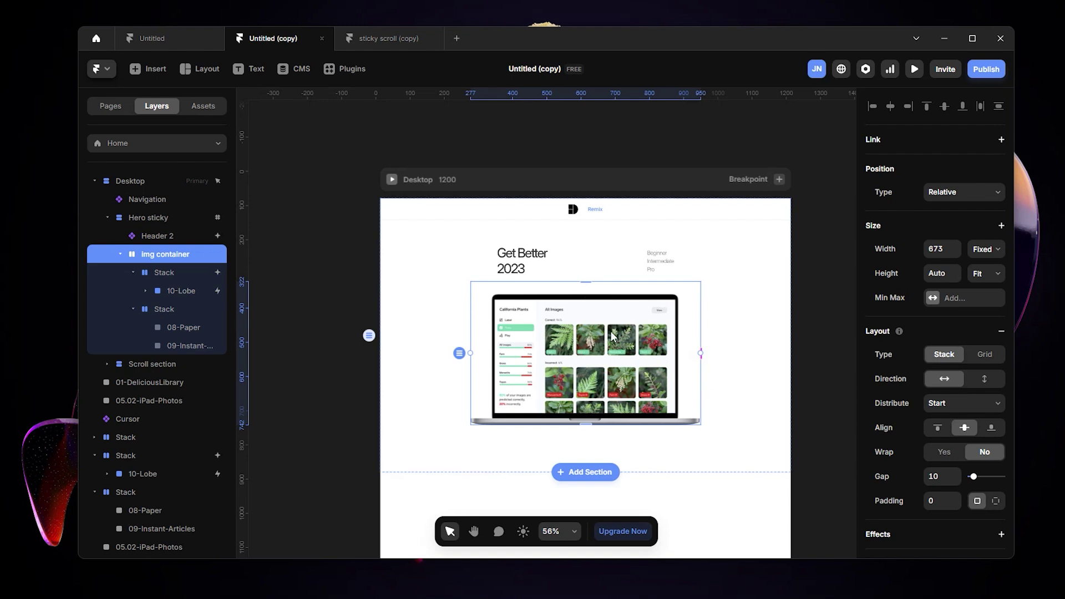
{"action": "scroll", "coordinate": [936, 365], "scroll_direction": "down", "scroll_amount": 5}
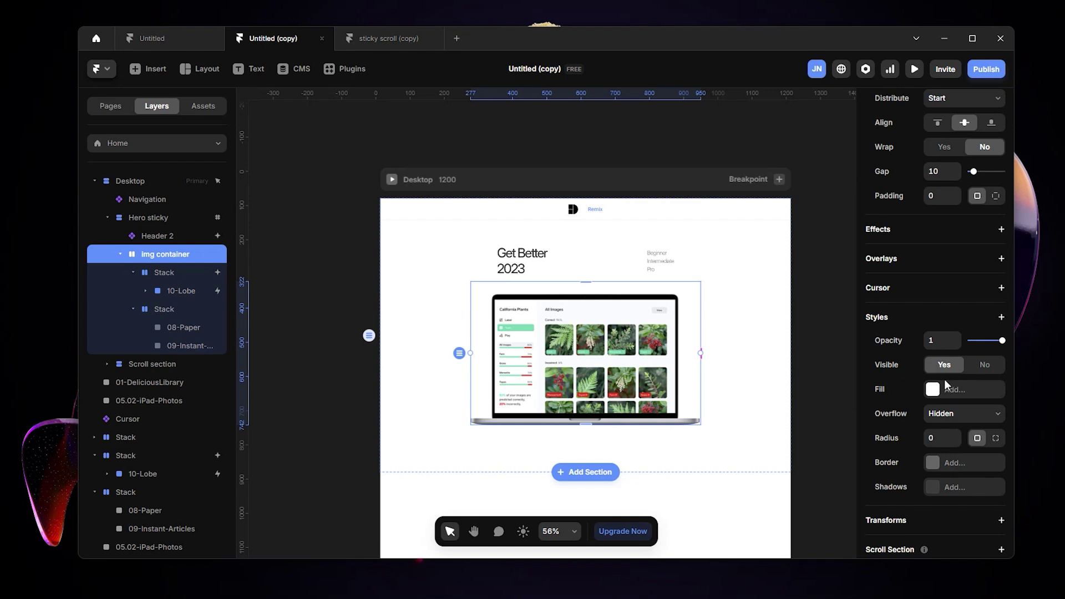
{"action": "scroll", "coordinate": [943, 372], "scroll_direction": "down", "scroll_amount": 2}
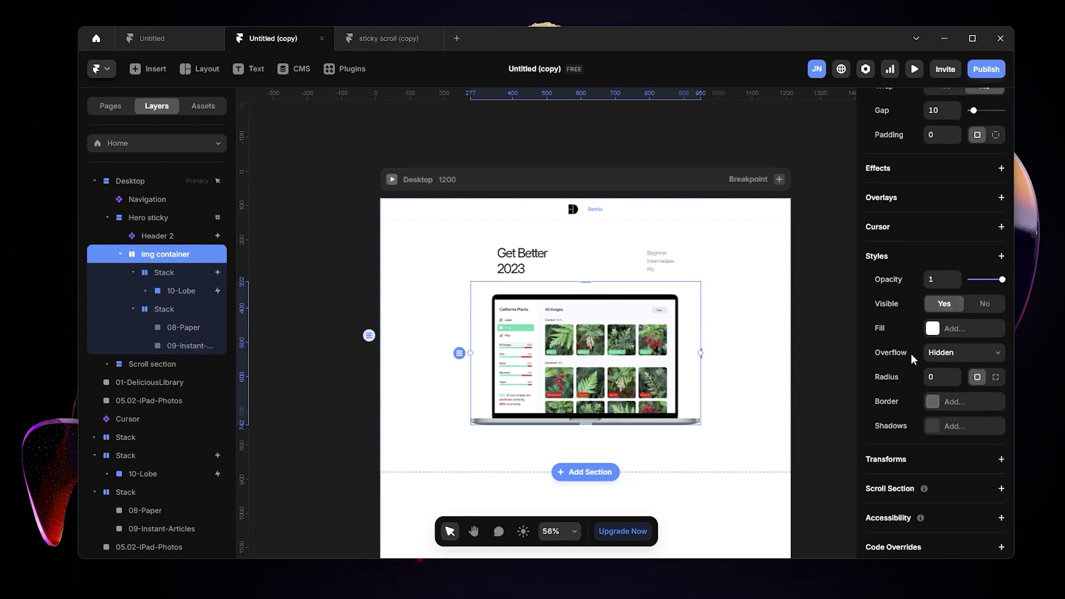
{"action": "left_click", "coordinate": [969, 361]}
{"action": "left_click", "coordinate": [962, 382]}
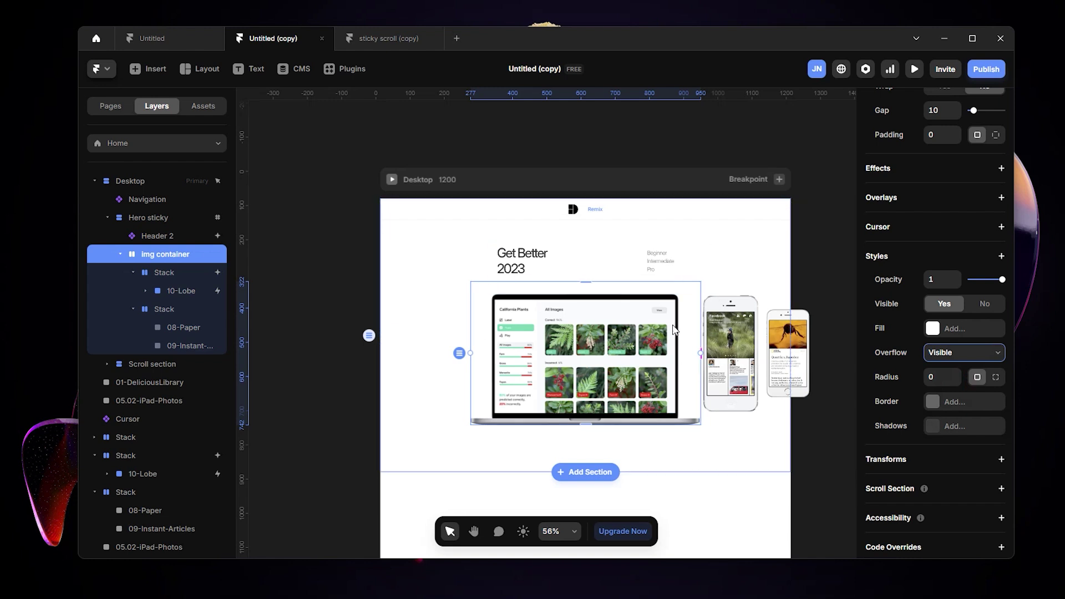
{"action": "left_click", "coordinate": [814, 274]}
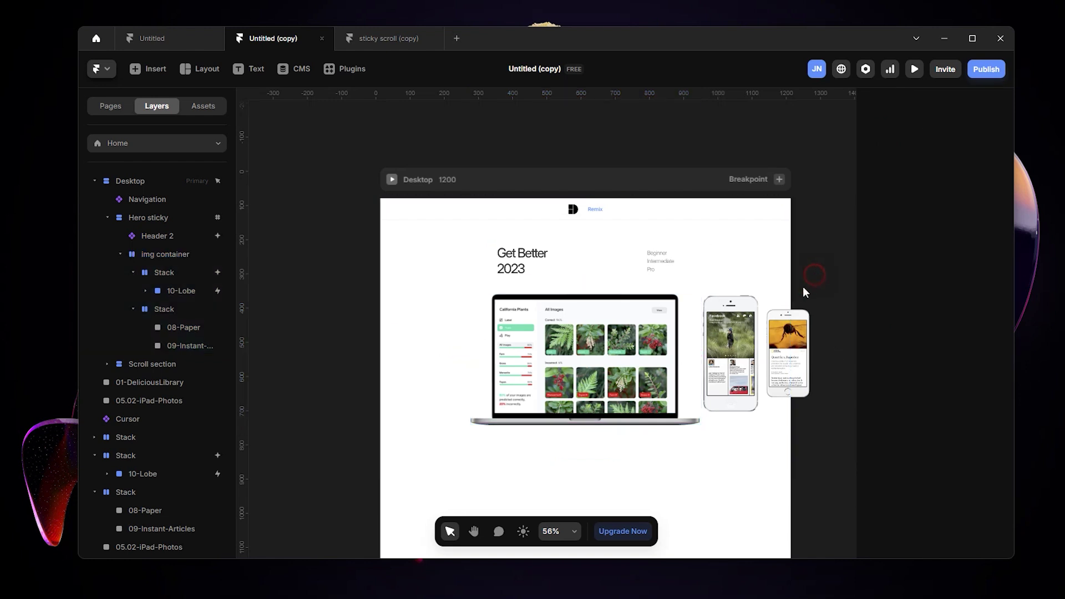
Step: Increase the gap between the img container's items to about 70
{"action": "left_click", "coordinate": [174, 254]}
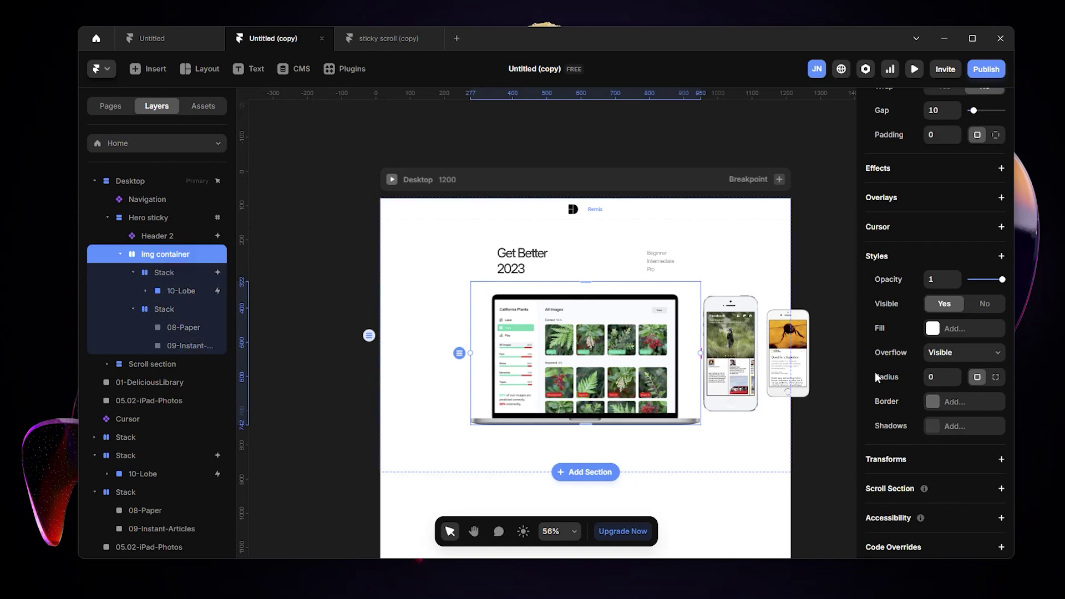
{"action": "scroll", "coordinate": [956, 384], "scroll_direction": "up", "scroll_amount": 4}
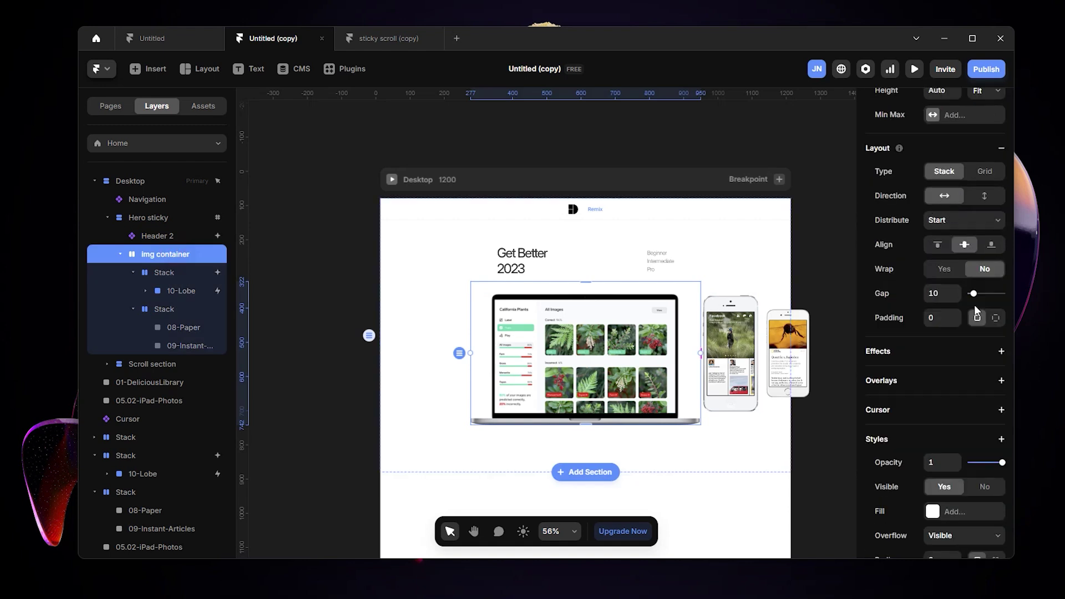
{"action": "left_click_drag", "start_coordinate": [959, 299], "coordinate": [951, 259]}
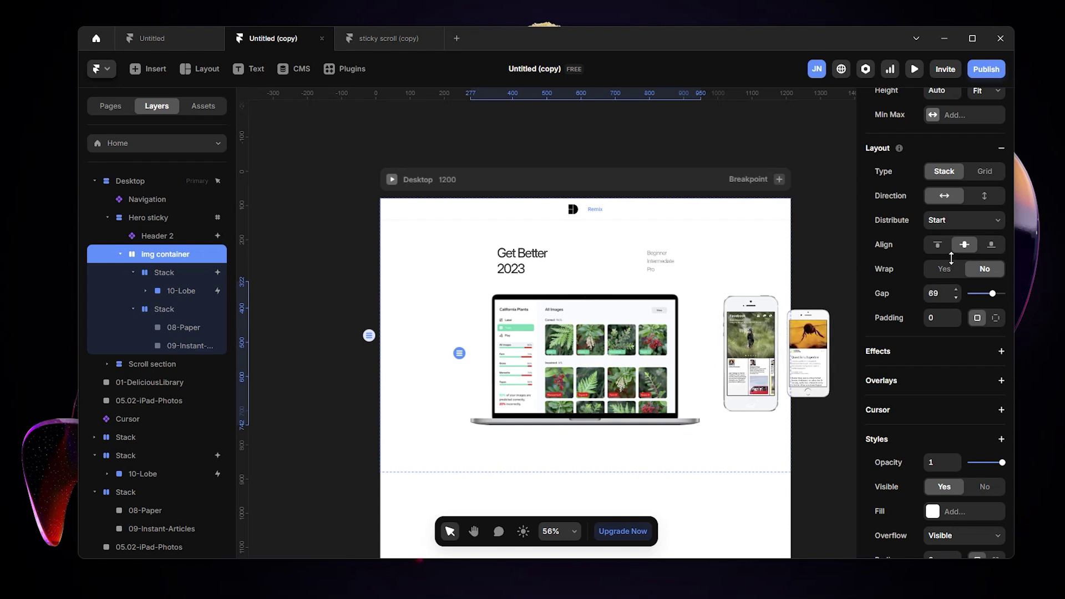
{"action": "left_click", "coordinate": [823, 228]}
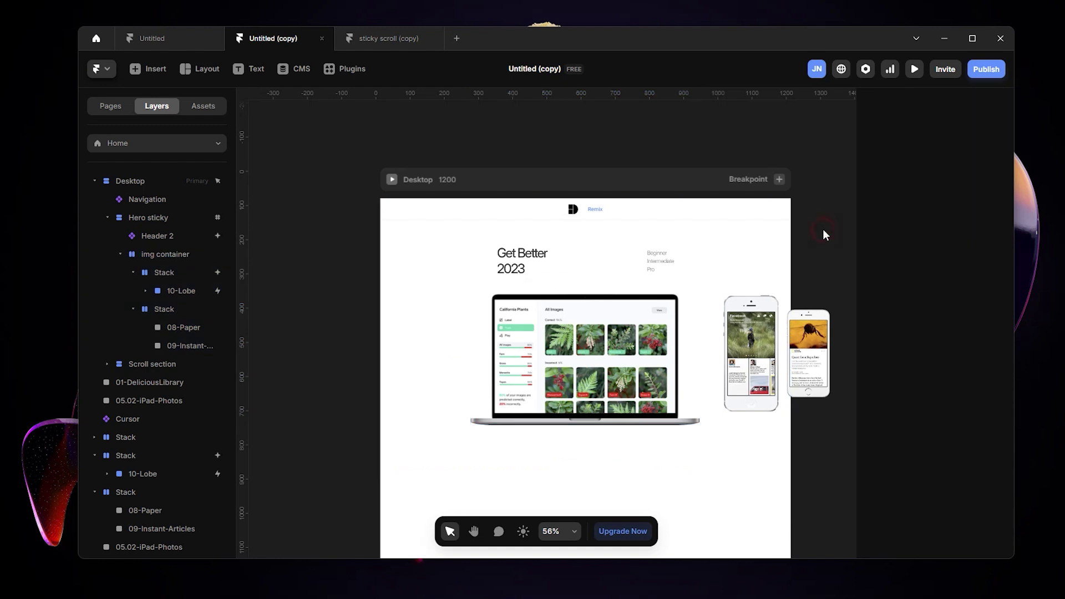
Step: Add a copy of the 05.02-iPad-Photos image to the img container after the two-phone stack
{"action": "scroll", "coordinate": [808, 263], "scroll_direction": "down", "scroll_amount": 5}
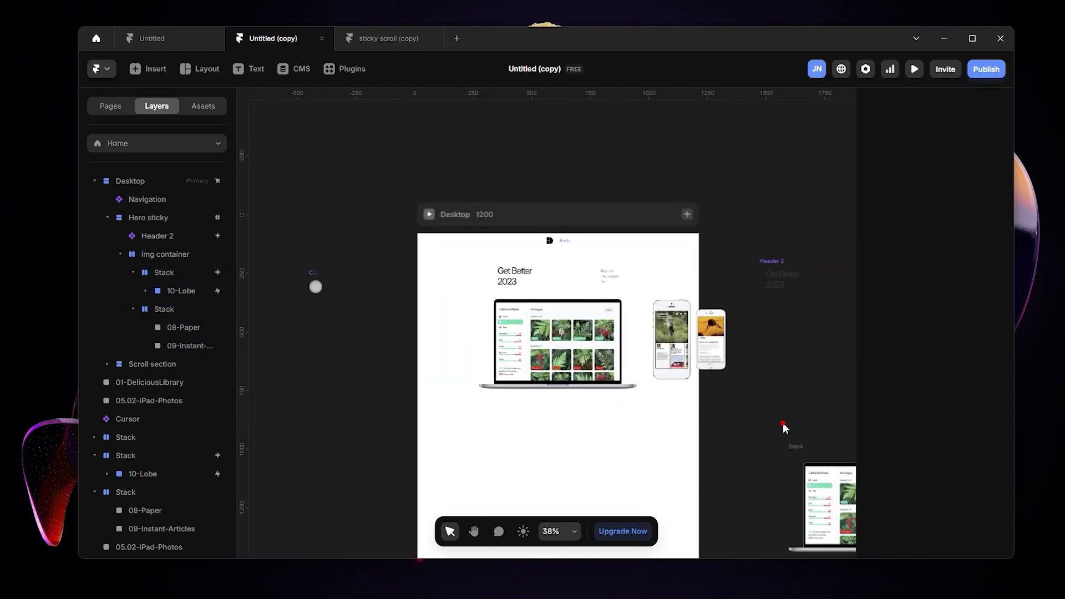
{"action": "scroll", "coordinate": [783, 423], "scroll_direction": "down", "scroll_amount": 10}
{"action": "scroll", "coordinate": [796, 301], "scroll_direction": "down", "scroll_amount": 3}
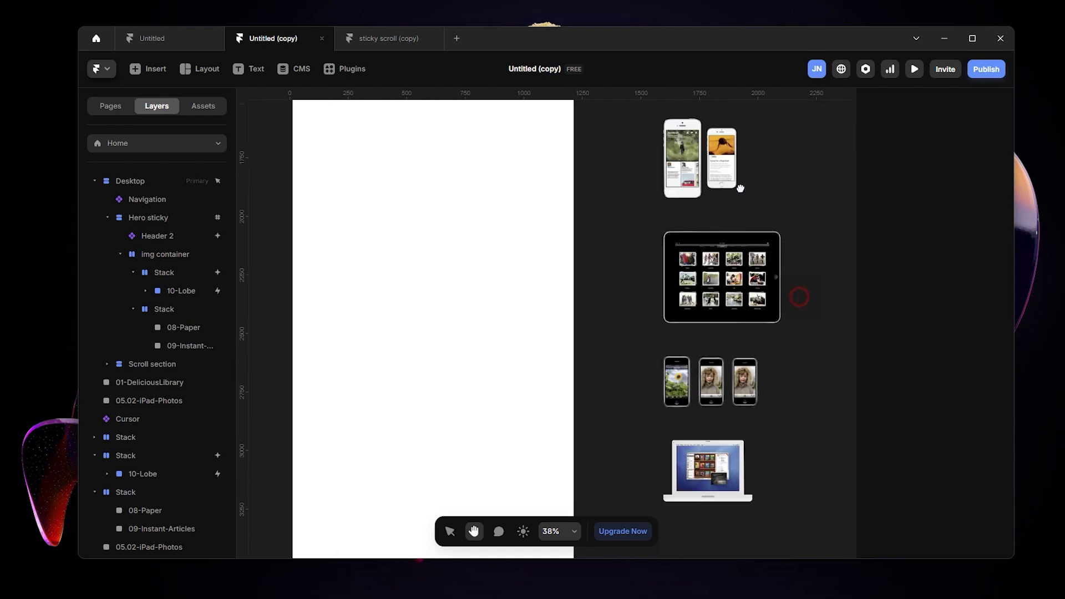
{"action": "left_click", "coordinate": [665, 209]}
{"action": "scroll", "coordinate": [665, 208], "scroll_direction": "up", "scroll_amount": 15}
{"action": "left_click_drag", "start_coordinate": [149, 547], "coordinate": [167, 361]}
Step: Copy the stack of three iPhones and paste it into the img container after the iPad
{"action": "scroll", "coordinate": [668, 327], "scroll_direction": "down", "scroll_amount": 3}
{"action": "scroll", "coordinate": [677, 360], "scroll_direction": "down", "scroll_amount": 5}
{"action": "scroll", "coordinate": [677, 366], "scroll_direction": "up", "scroll_amount": 4}
{"action": "left_click", "coordinate": [677, 355]}
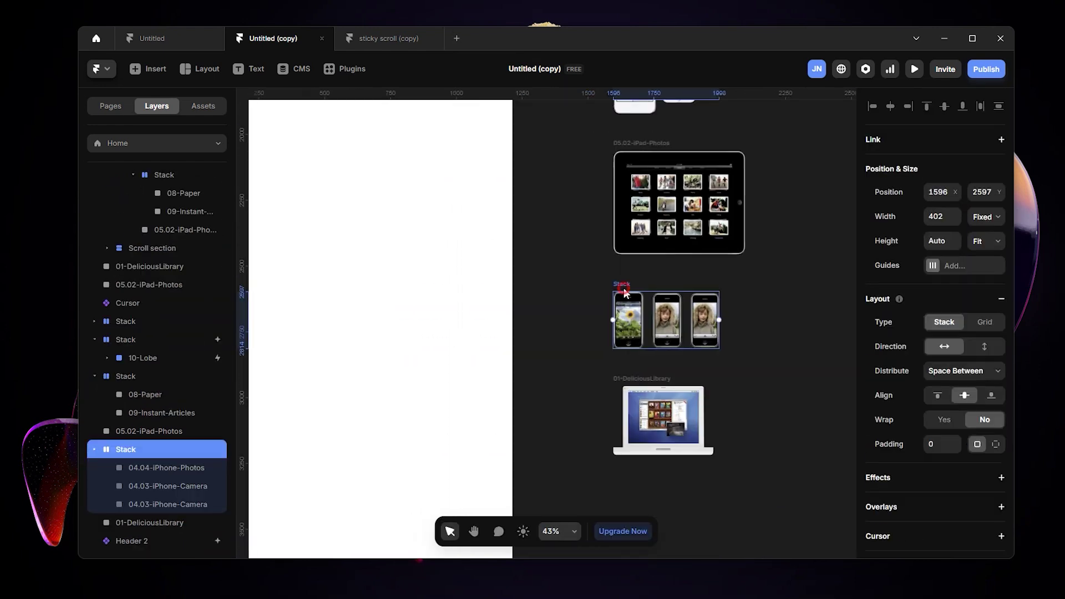
{"action": "scroll", "coordinate": [555, 333], "scroll_direction": "up", "scroll_amount": 5}
{"action": "left_click", "coordinate": [221, 275]}
{"action": "left_click", "coordinate": [203, 255]}
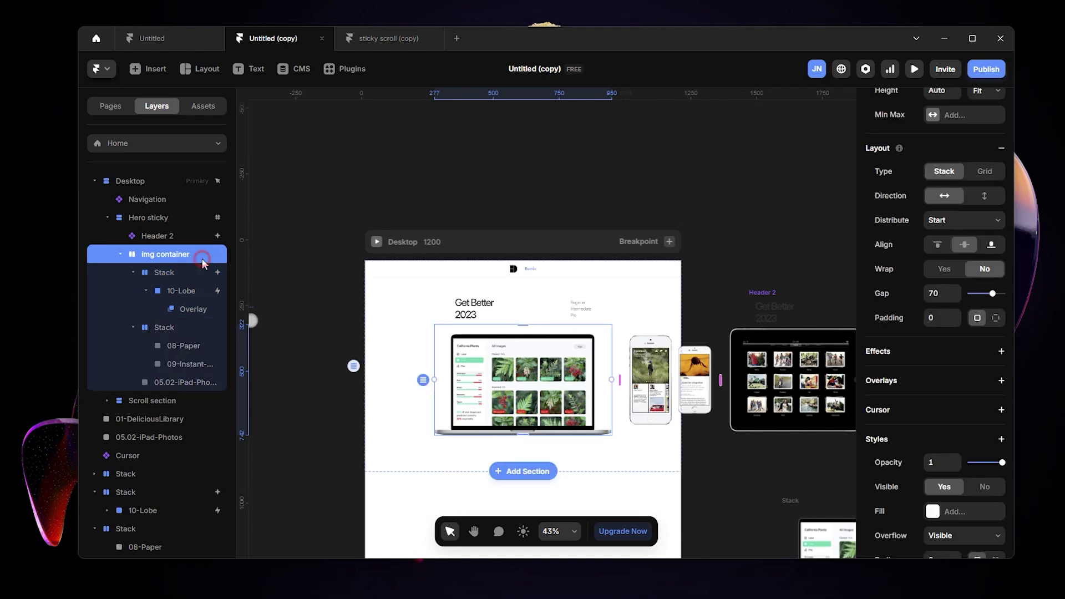
{"action": "key", "text": "ctrl+v"}
Step: Copy the 01-DeliciousLibrary laptop image and paste it as the last item in the img container
{"action": "scroll", "coordinate": [556, 450], "scroll_direction": "right", "scroll_amount": 8}
{"action": "scroll", "coordinate": [556, 450], "scroll_direction": "up", "scroll_amount": 5}
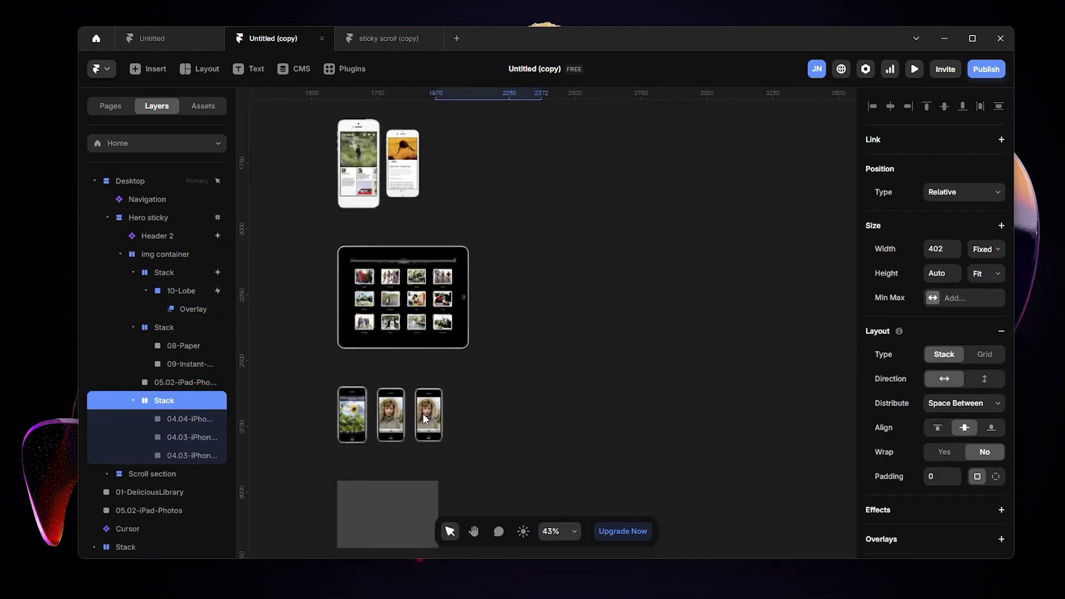
{"action": "left_click", "coordinate": [423, 414]}
{"action": "scroll", "coordinate": [422, 414], "scroll_direction": "up", "scroll_amount": 5}
{"action": "scroll", "coordinate": [444, 388], "scroll_direction": "down", "scroll_amount": 5}
{"action": "left_click", "coordinate": [497, 360]}
{"action": "left_click", "coordinate": [352, 337]}
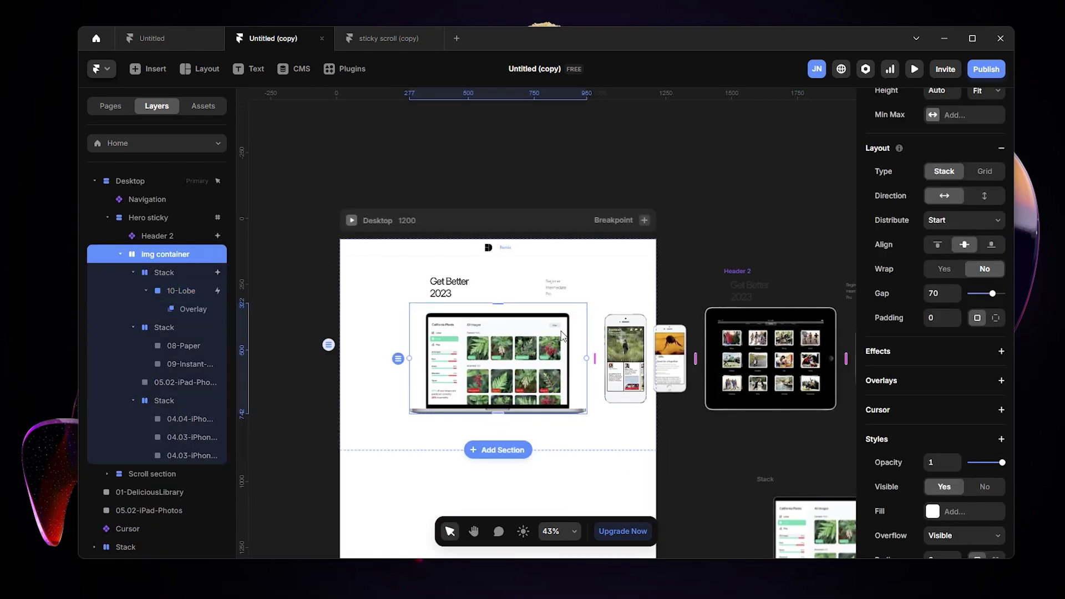
{"action": "key", "text": "ctrl+v"}
Step: Examine the order, spacing and vertical alignment of the device mockups along the img container's row
{"action": "scroll", "coordinate": [423, 223], "scroll_direction": "right", "scroll_amount": 8}
{"action": "scroll", "coordinate": [701, 237], "scroll_direction": "left", "scroll_amount": 8}
{"action": "scroll", "coordinate": [491, 383], "scroll_direction": "down", "scroll_amount": 2}
{"action": "scroll", "coordinate": [549, 382], "scroll_direction": "up", "scroll_amount": 5}
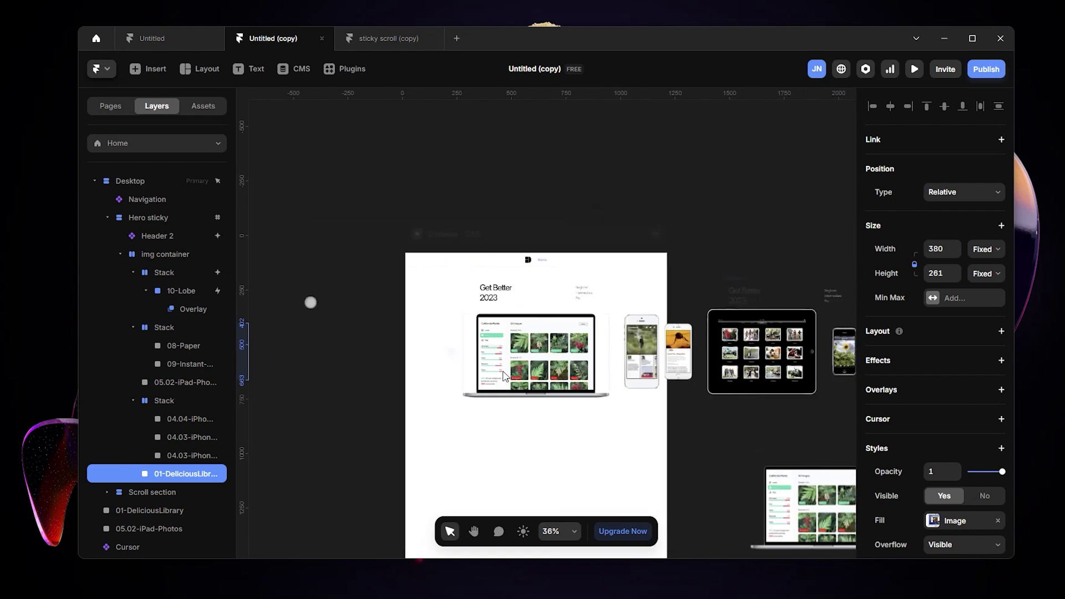
{"action": "scroll", "coordinate": [720, 357], "scroll_direction": "right", "scroll_amount": 10}
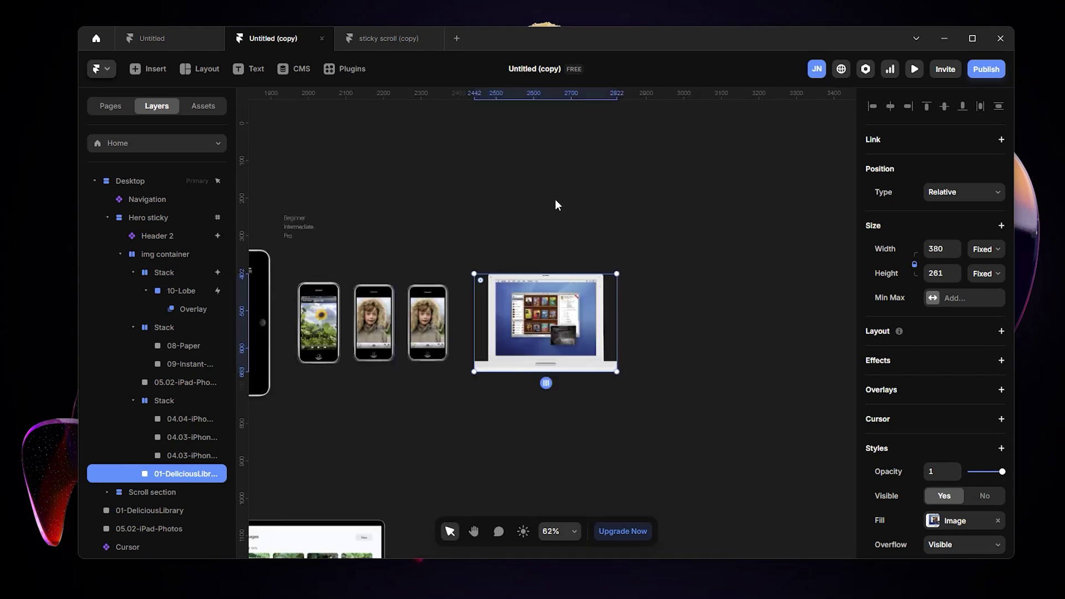
{"action": "key", "text": "h"}
{"action": "scroll", "coordinate": [665, 220], "scroll_direction": "left", "scroll_amount": 10}
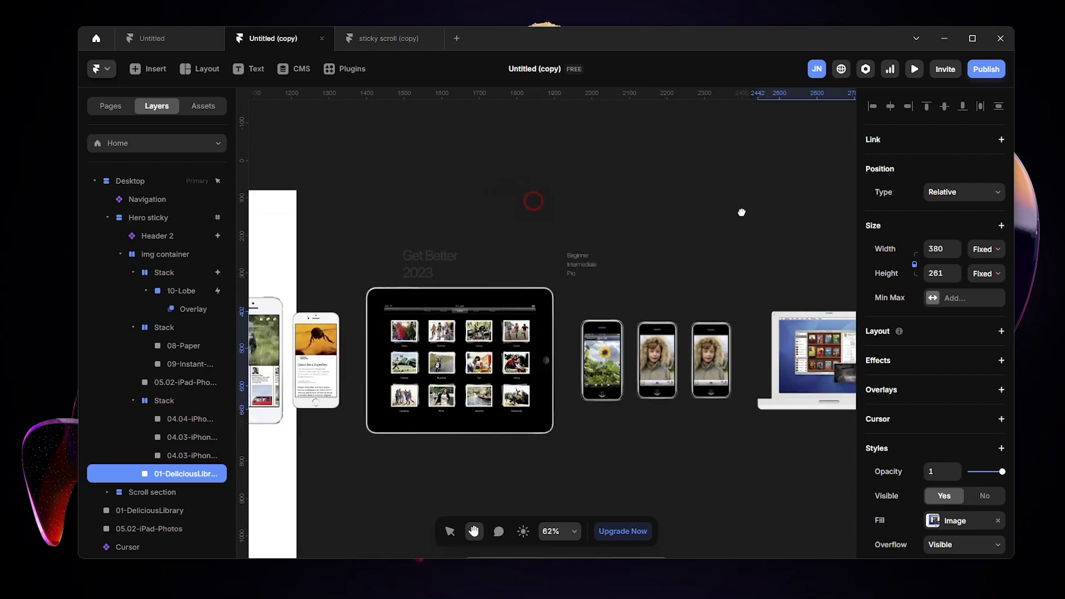
{"action": "scroll", "coordinate": [663, 192], "scroll_direction": "left", "scroll_amount": 4}
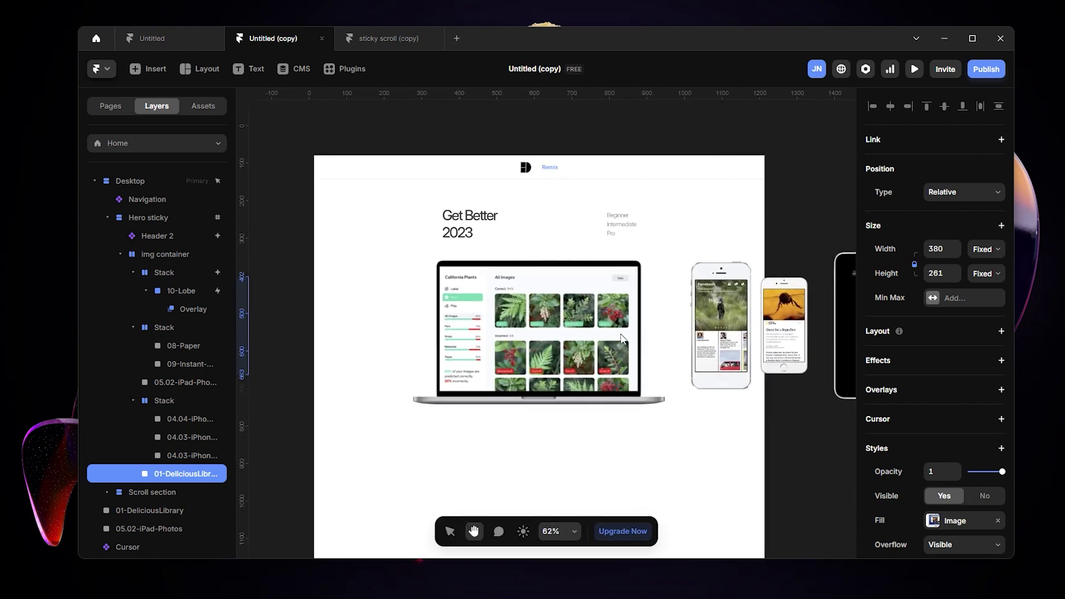
{"action": "key", "text": "v"}
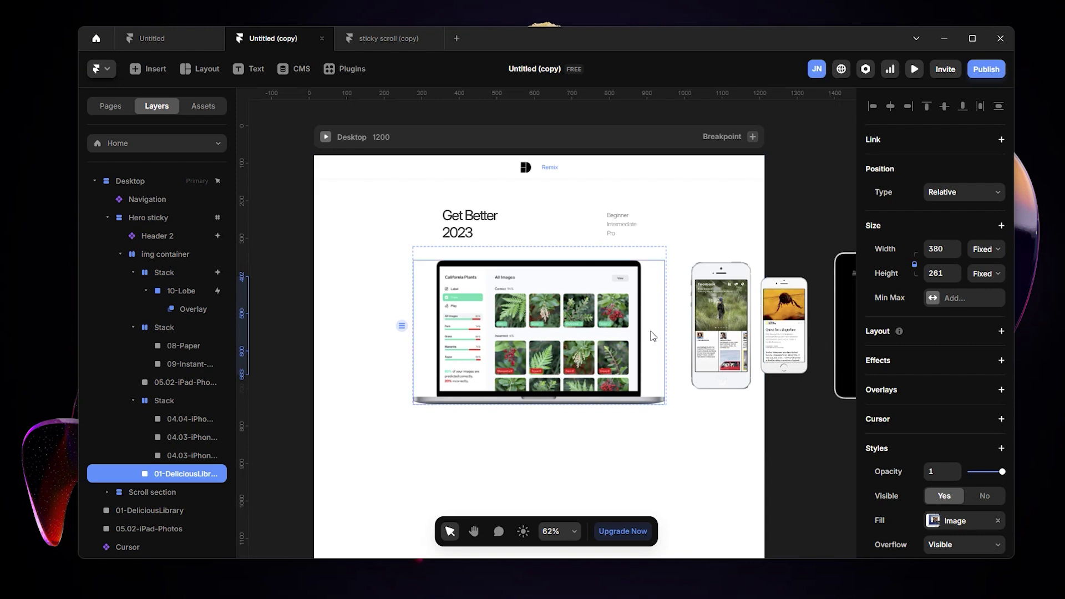
{"action": "scroll", "coordinate": [648, 336], "scroll_direction": "right", "scroll_amount": 7}
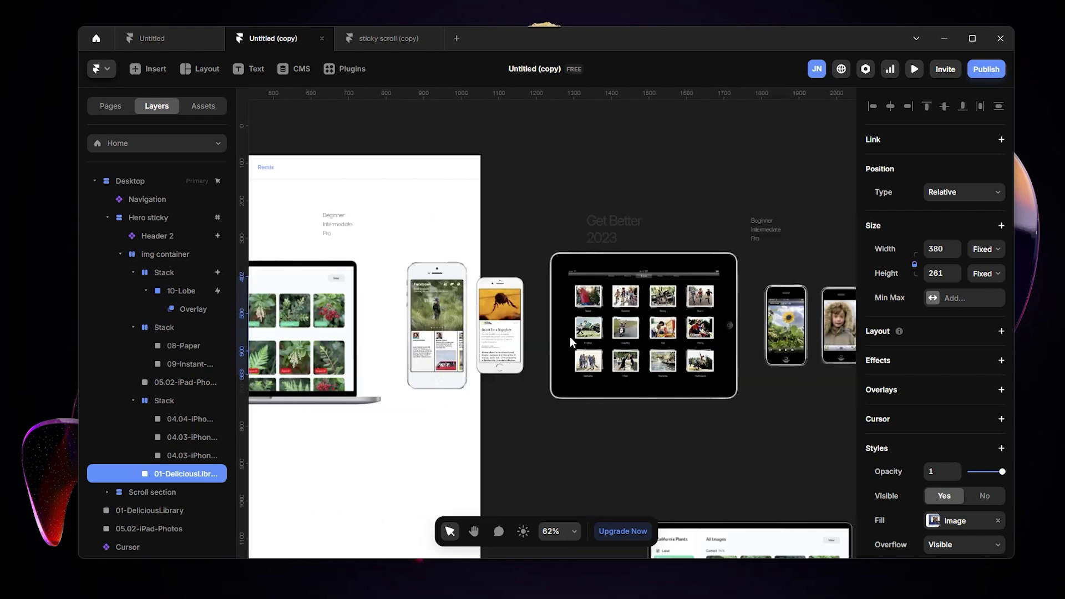
{"action": "scroll", "coordinate": [569, 341], "scroll_direction": "right", "scroll_amount": 5}
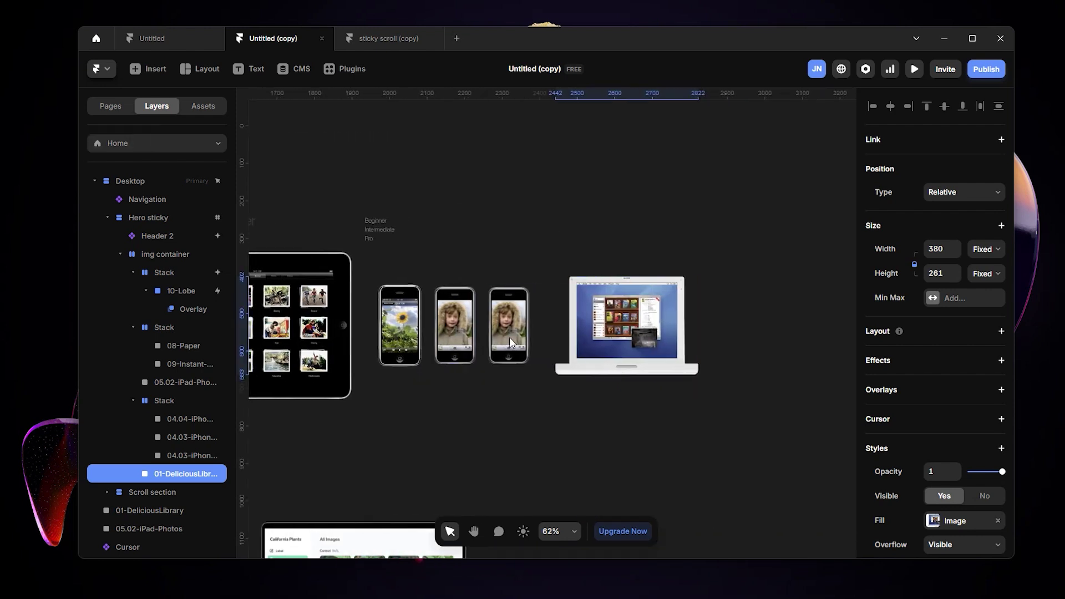
{"action": "scroll", "coordinate": [529, 339], "scroll_direction": "left", "scroll_amount": 10}
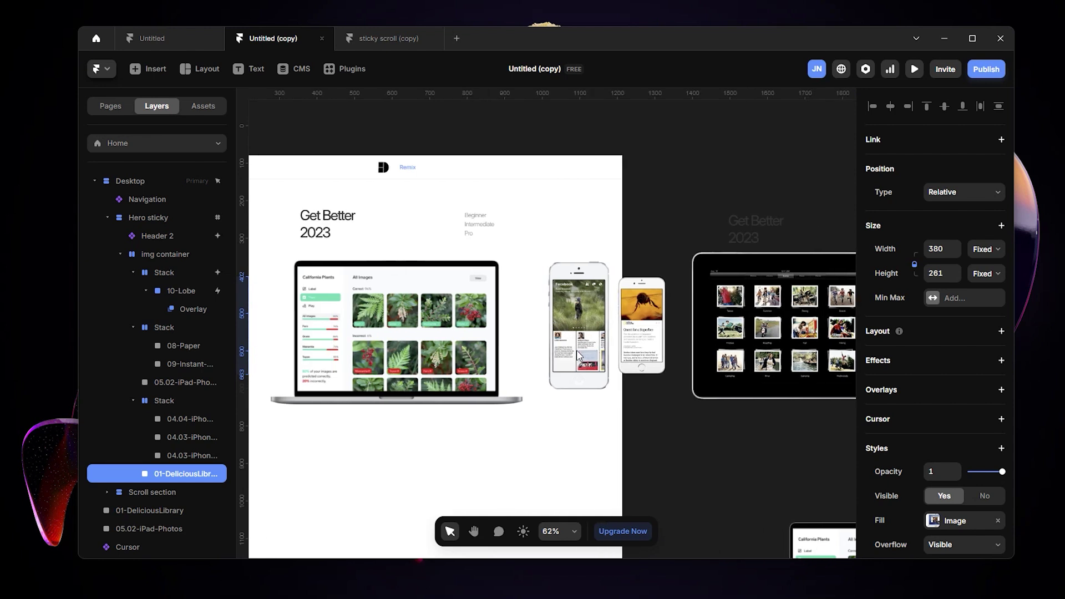
{"action": "scroll", "coordinate": [573, 318], "scroll_direction": "left", "scroll_amount": 2}
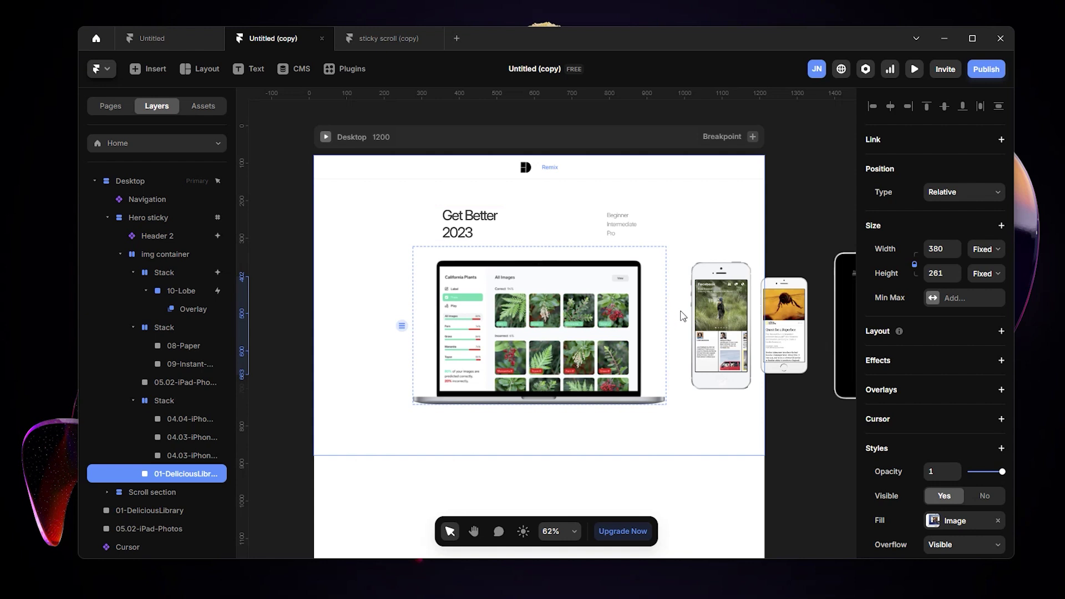
{"action": "scroll", "coordinate": [674, 314], "scroll_direction": "right", "scroll_amount": 4}
{"action": "scroll", "coordinate": [677, 327], "scroll_direction": "left", "scroll_amount": 2}
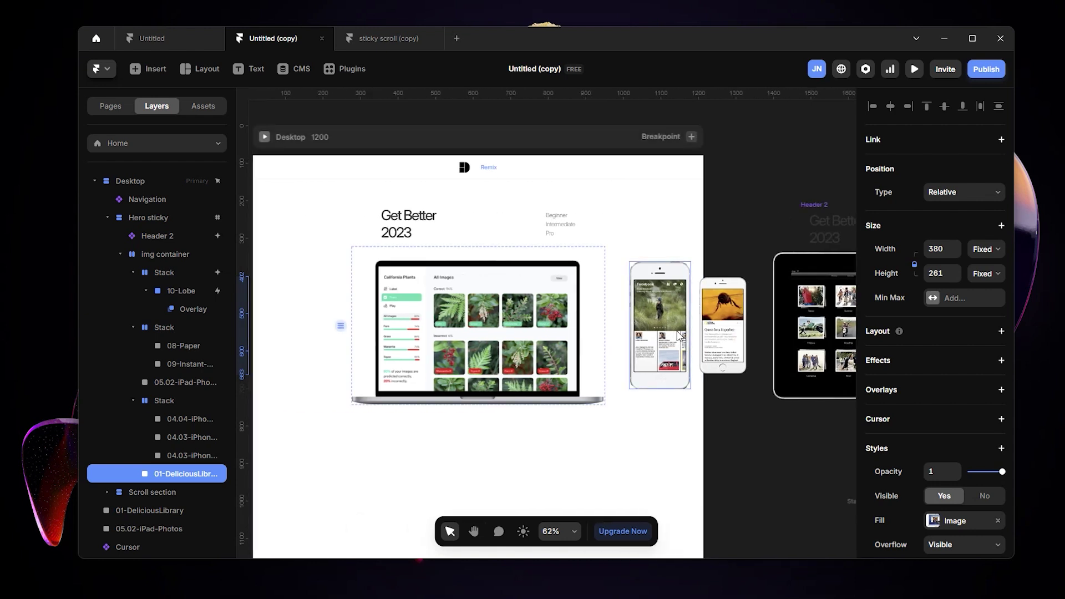
{"action": "scroll", "coordinate": [679, 336], "scroll_direction": "left", "scroll_amount": 3}
{"action": "scroll", "coordinate": [685, 344], "scroll_direction": "right", "scroll_amount": 5}
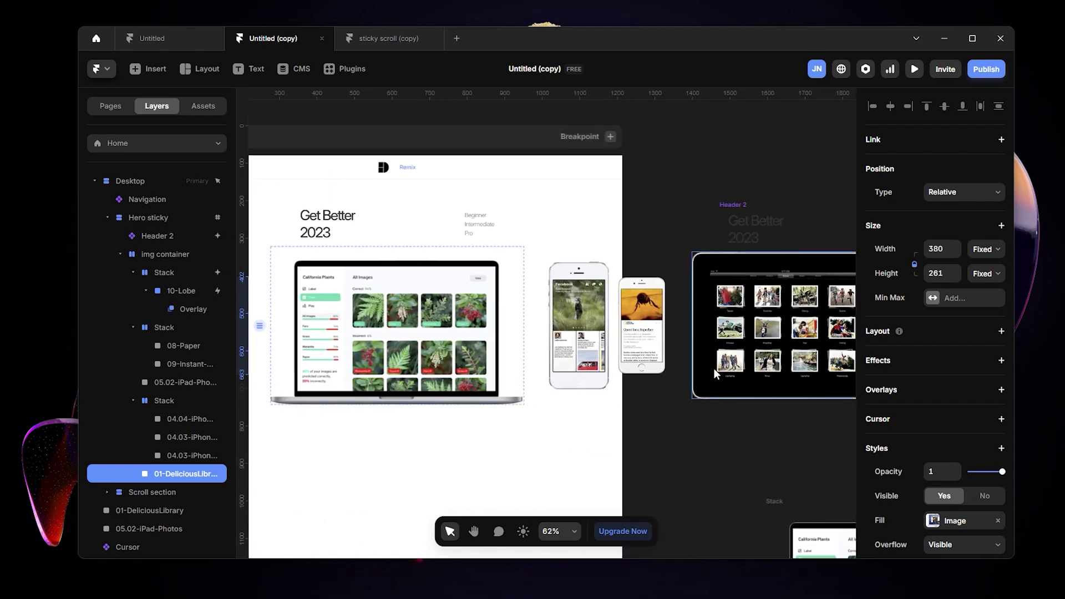
Step: Align the two phones inside their stack to the bottom edge
{"action": "scroll", "coordinate": [714, 368], "scroll_direction": "right", "scroll_amount": 3}
{"action": "left_click", "coordinate": [528, 385]}
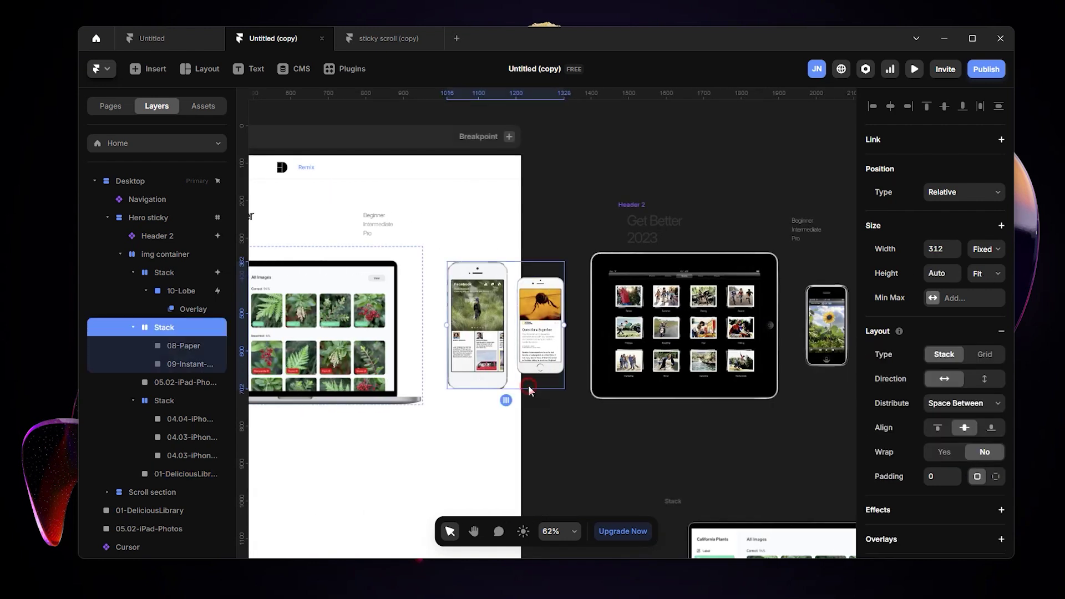
{"action": "left_click", "coordinate": [990, 438]}
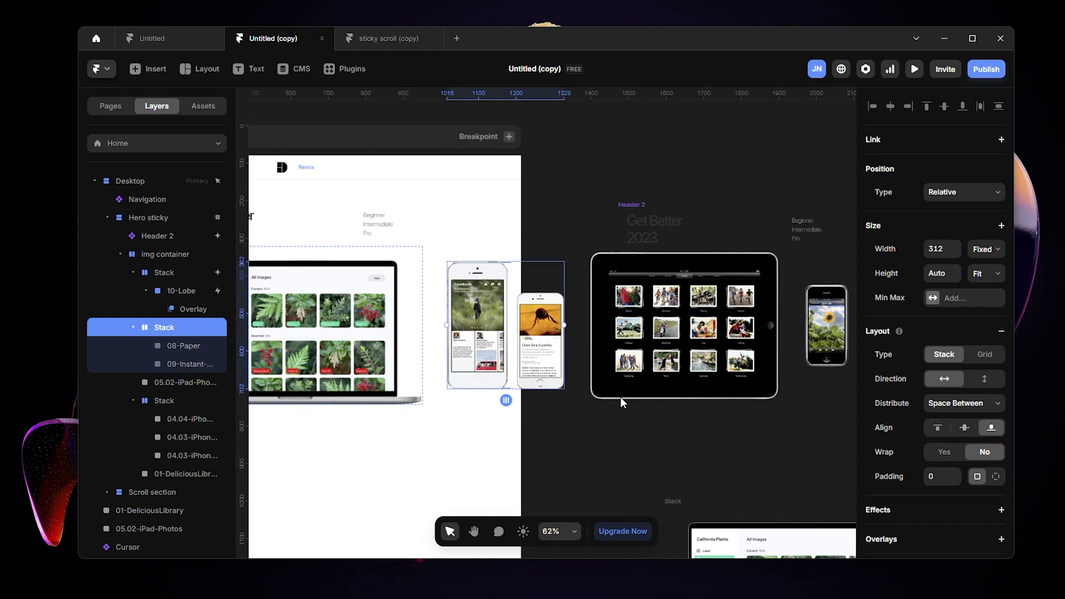
{"action": "left_click", "coordinate": [820, 398]}
Step: Set the img container's alignment to bottom so all device mockups share one baseline
{"action": "scroll", "coordinate": [789, 434], "scroll_direction": "right", "scroll_amount": 10}
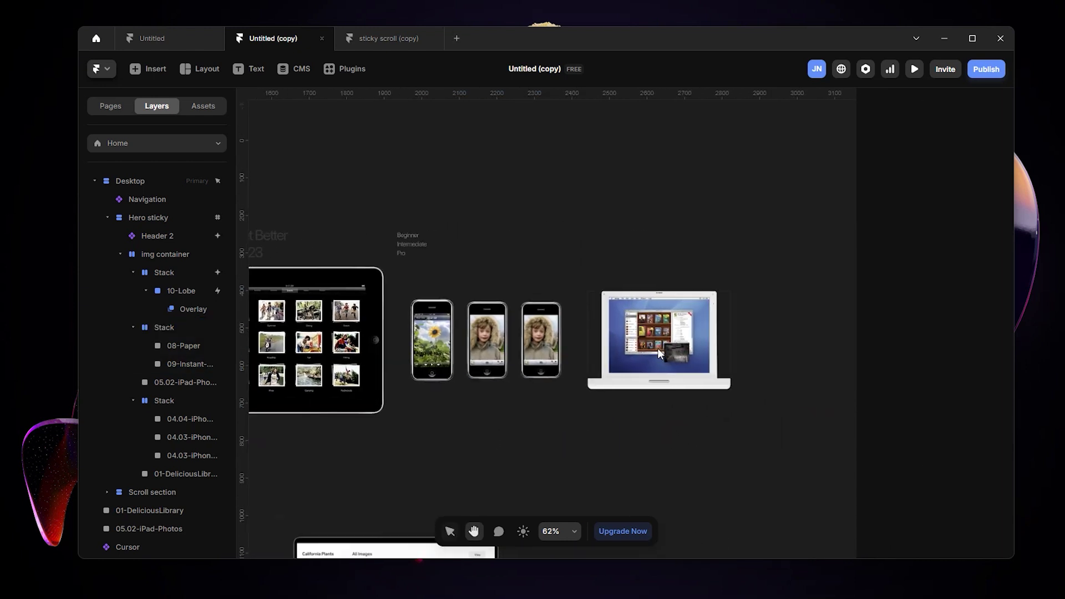
{"action": "left_click", "coordinate": [660, 353]}
{"action": "key", "text": "h"}
{"action": "scroll", "coordinate": [508, 438], "scroll_direction": "left", "scroll_amount": 15}
{"action": "key", "text": "v"}
{"action": "left_click", "coordinate": [590, 344]}
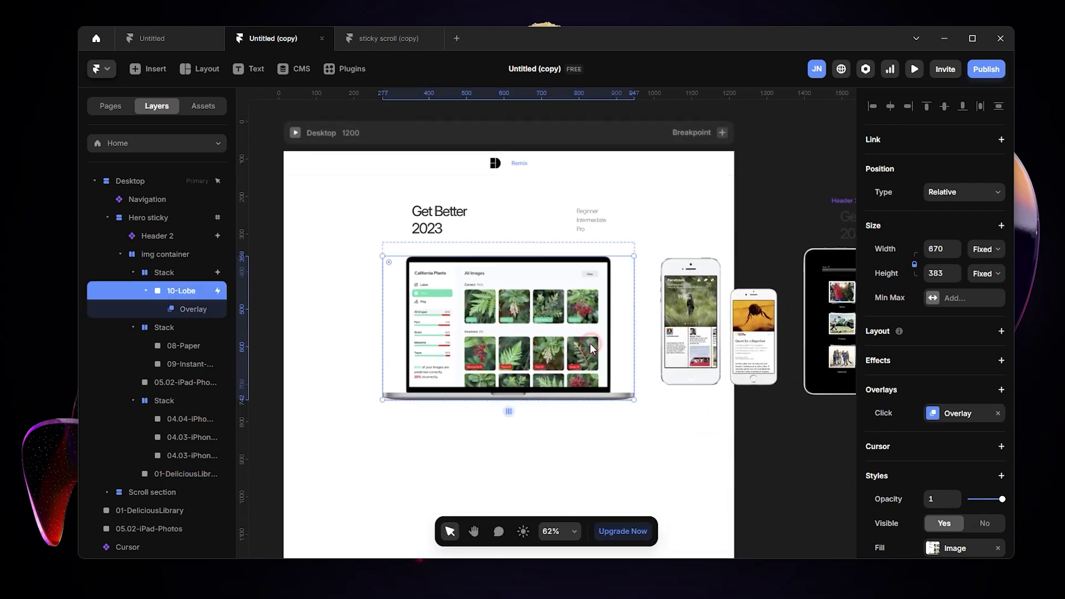
{"action": "left_click", "coordinate": [176, 253]}
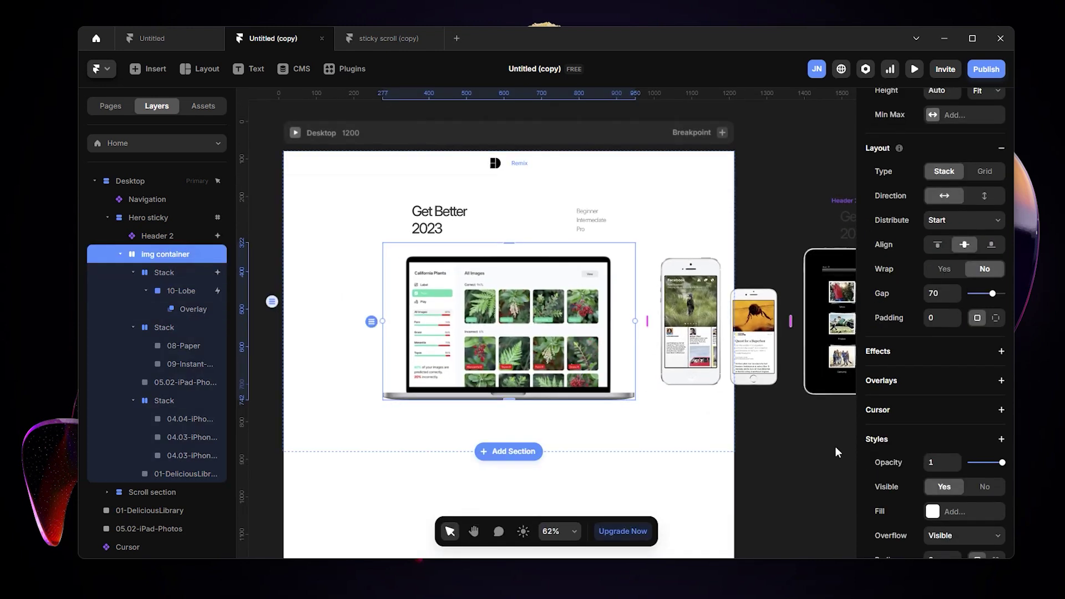
{"action": "scroll", "coordinate": [935, 344], "scroll_direction": "down", "scroll_amount": 3}
{"action": "scroll", "coordinate": [990, 388], "scroll_direction": "up", "scroll_amount": 4}
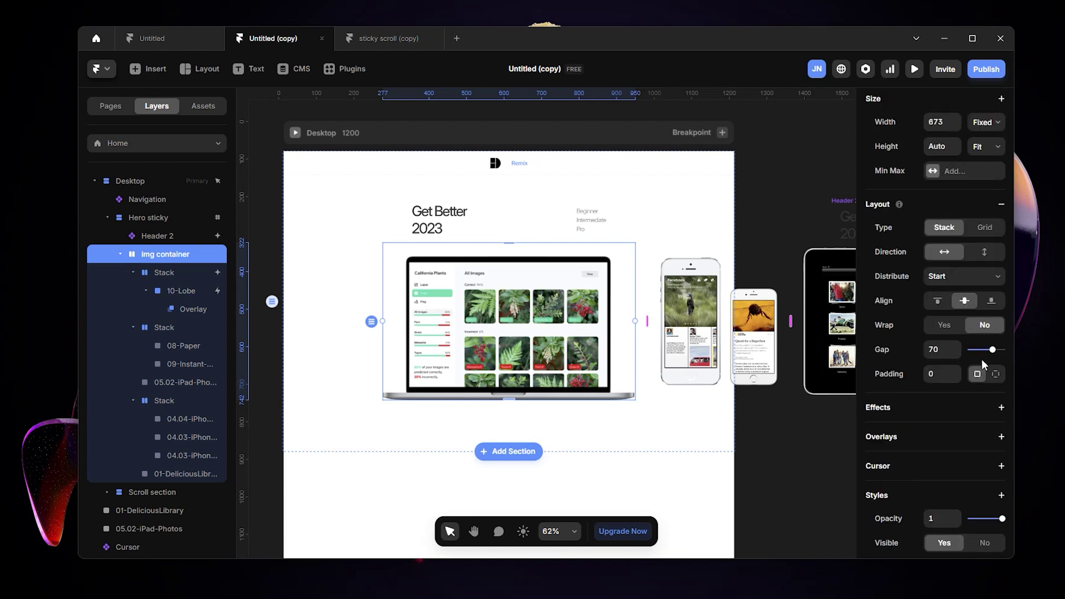
{"action": "left_click", "coordinate": [990, 308]}
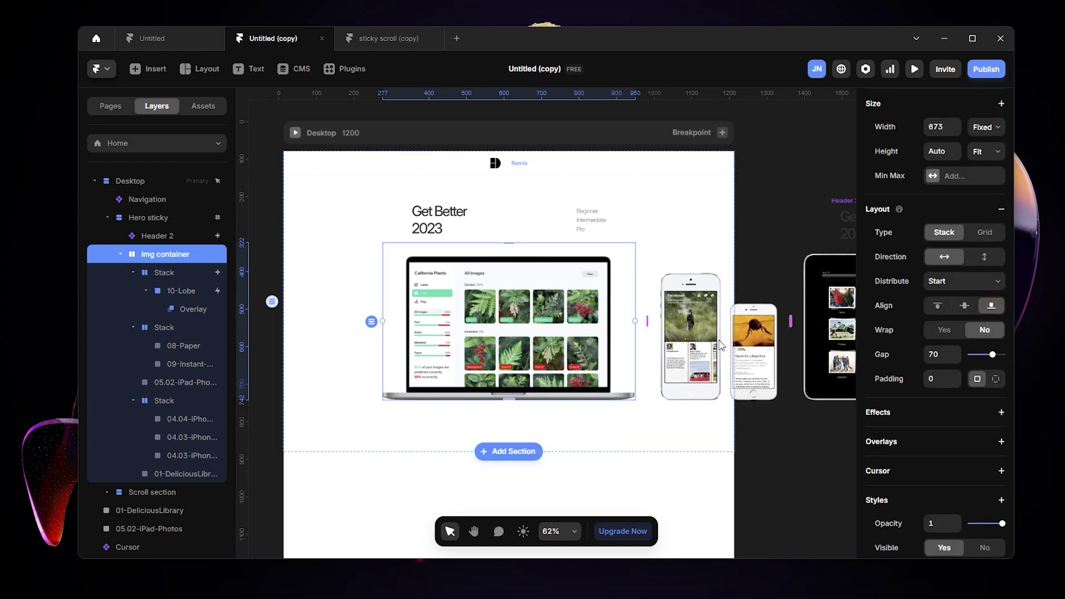
{"action": "scroll", "coordinate": [763, 398], "scroll_direction": "right", "scroll_amount": 10}
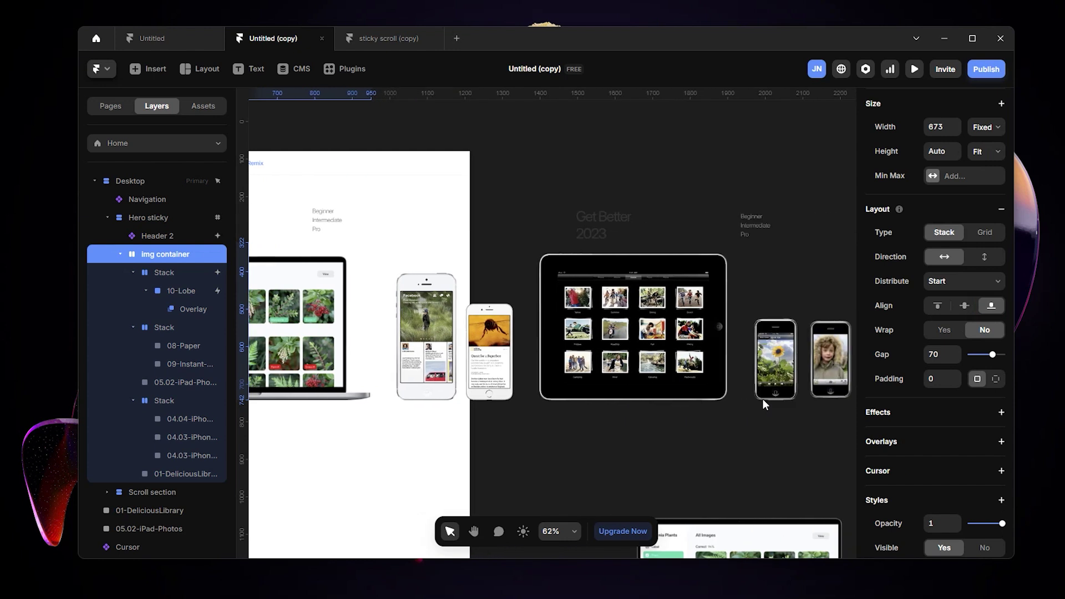
{"action": "scroll", "coordinate": [541, 396], "scroll_direction": "left", "scroll_amount": 10}
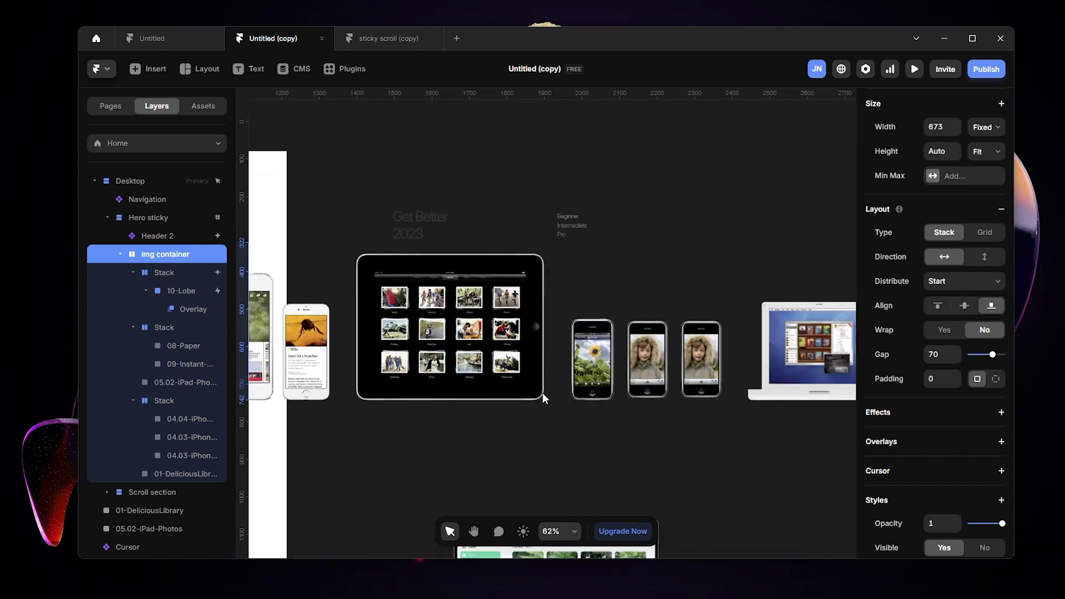
Step: Preview the Desktop page in full screen and check how the device mockups move while scrolling through the sticky hero
{"action": "scroll", "coordinate": [549, 401], "scroll_direction": "left", "scroll_amount": 3}
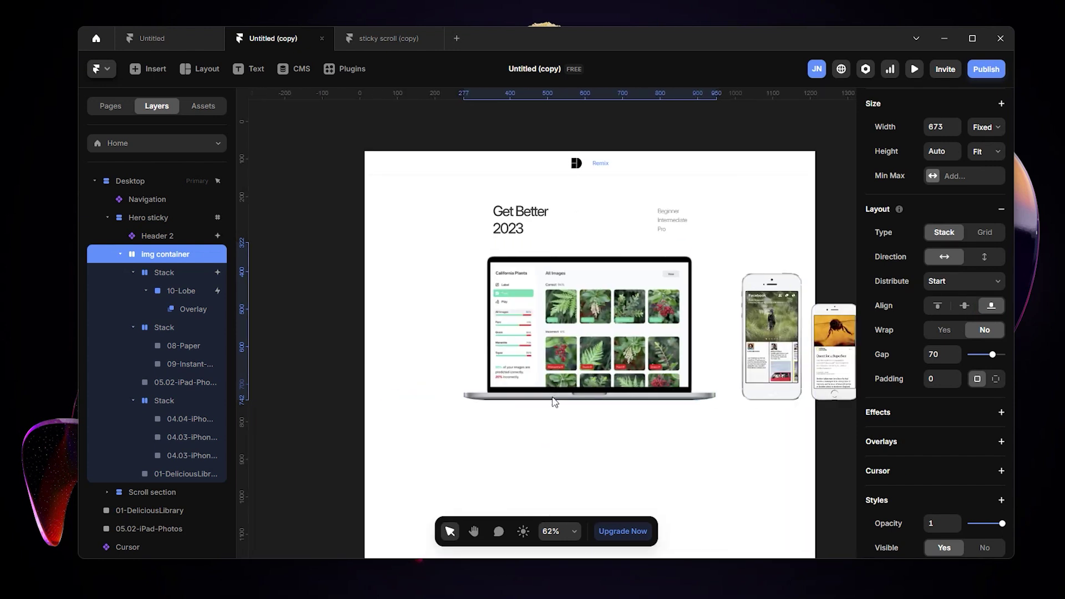
{"action": "left_click", "coordinate": [801, 258]}
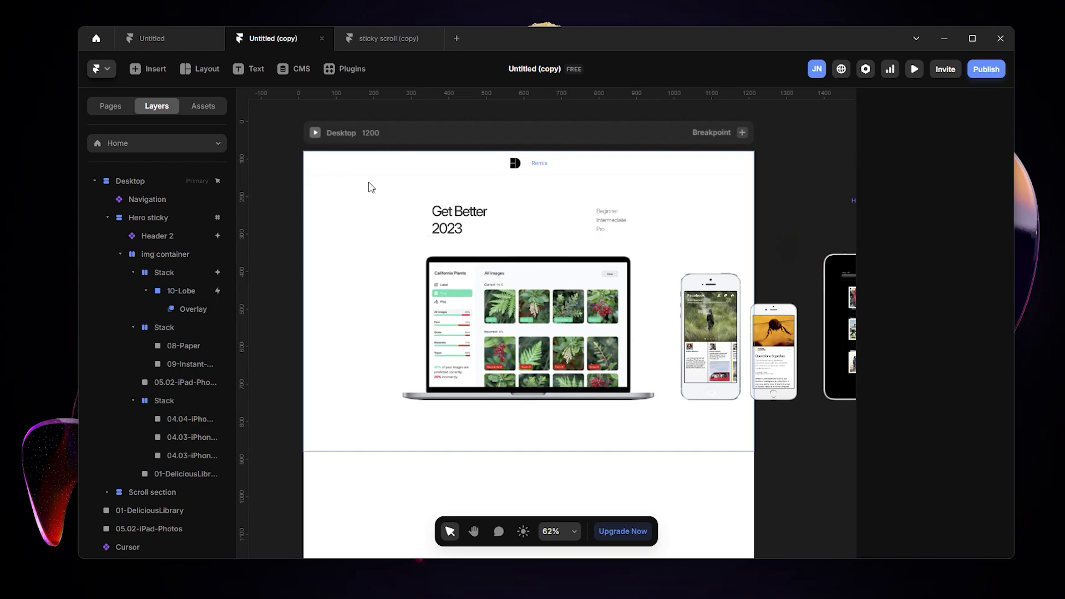
{"action": "left_click", "coordinate": [314, 132]}
{"action": "left_click", "coordinate": [179, 69]}
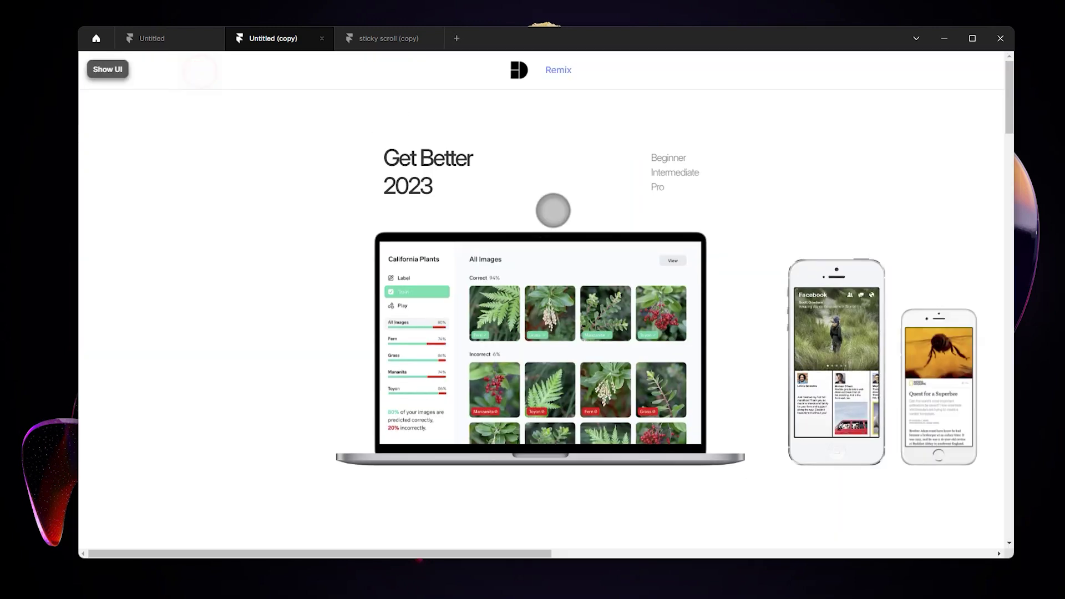
{"action": "scroll", "coordinate": [692, 300], "scroll_direction": "down", "scroll_amount": 5}
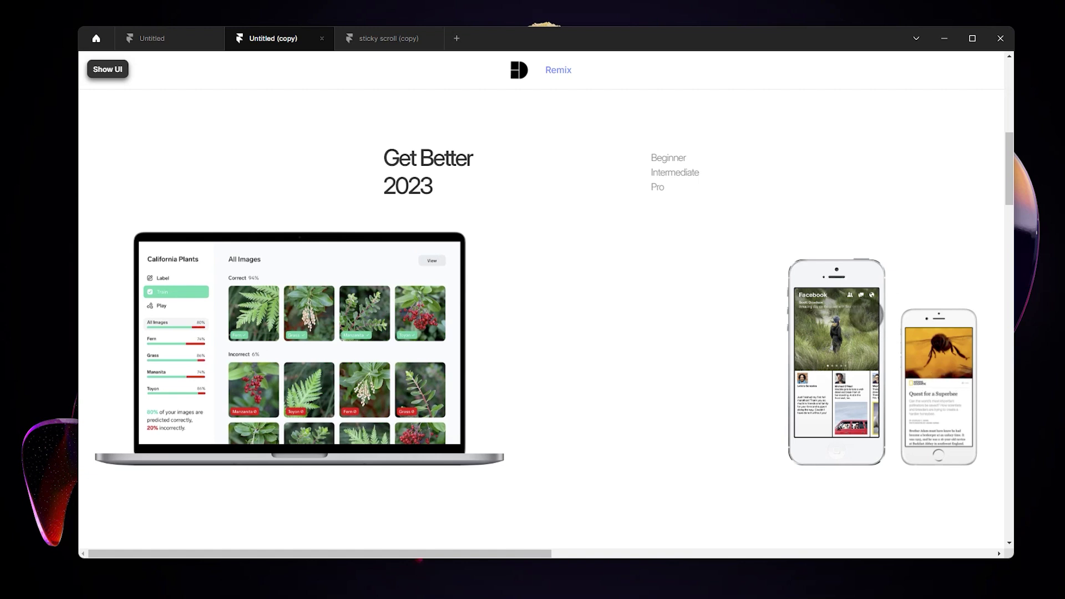
{"action": "left_click", "coordinate": [108, 70]}
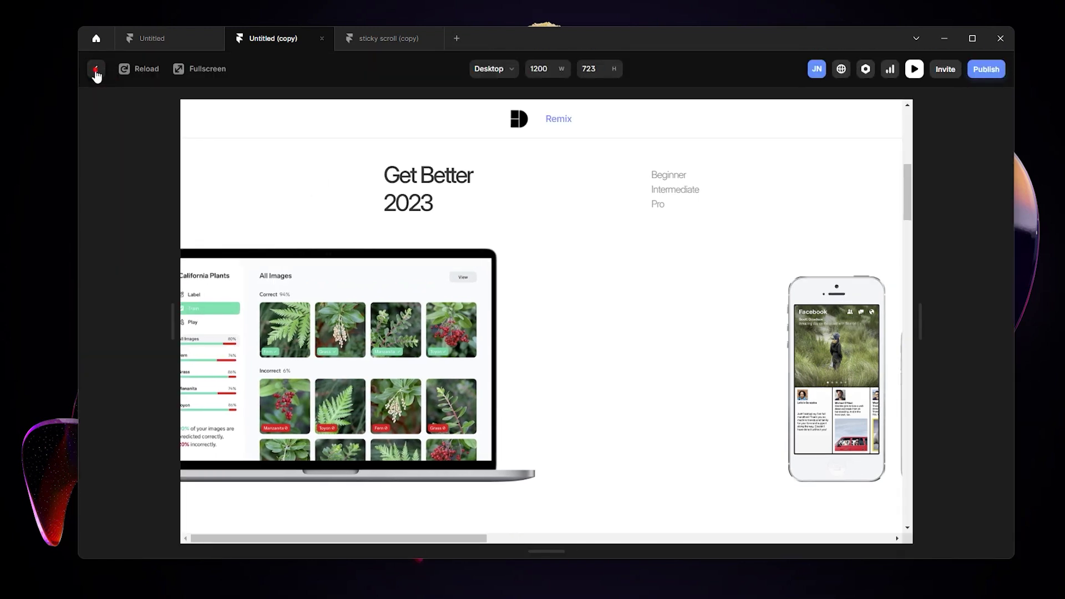
{"action": "left_click", "coordinate": [96, 69]}
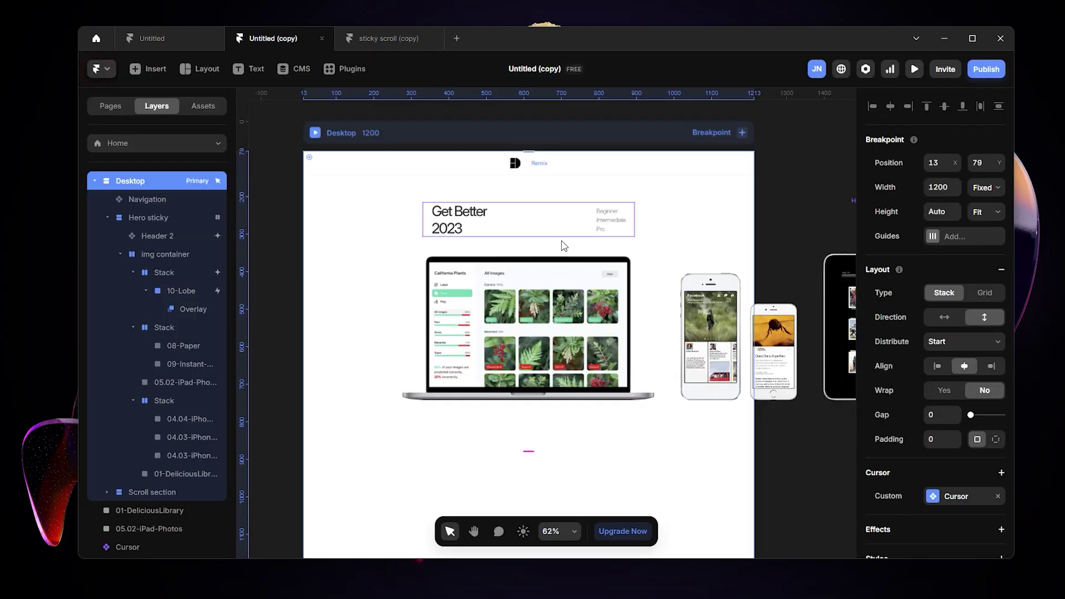
Step: Remove the scroll transform effect from the first Stack in the img container, and check its 10-Lobe image for effects
{"action": "left_click", "coordinate": [197, 254]}
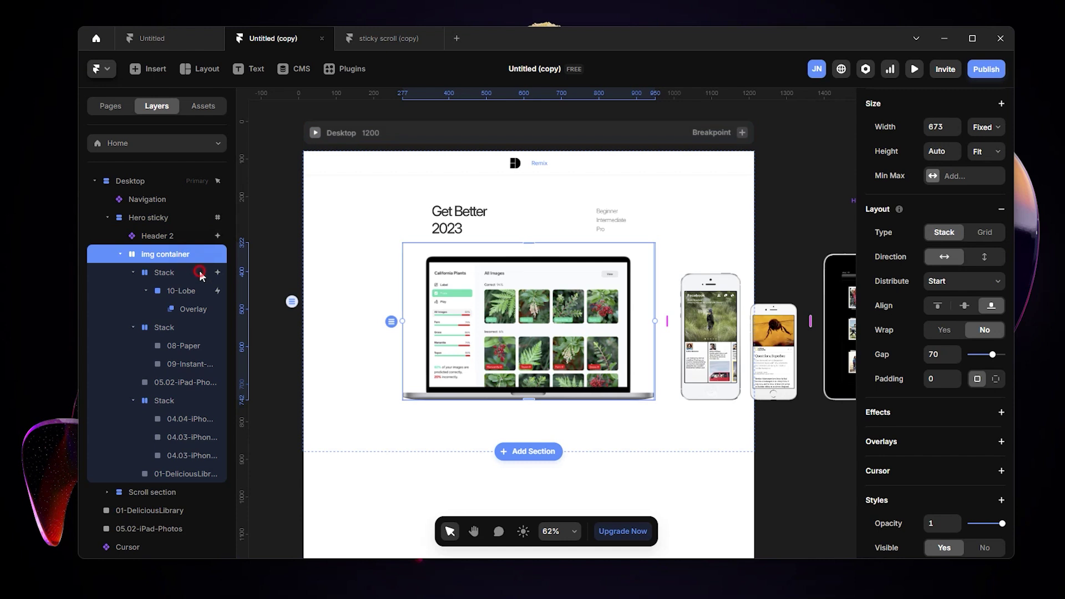
{"action": "left_click", "coordinate": [191, 272]}
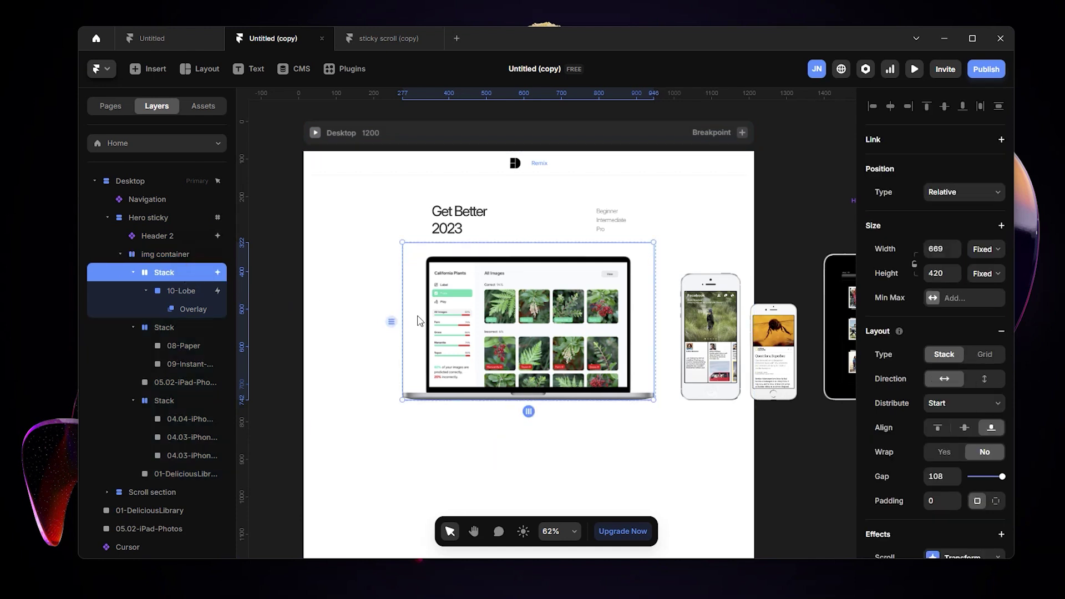
{"action": "scroll", "coordinate": [954, 427], "scroll_direction": "down", "scroll_amount": 3}
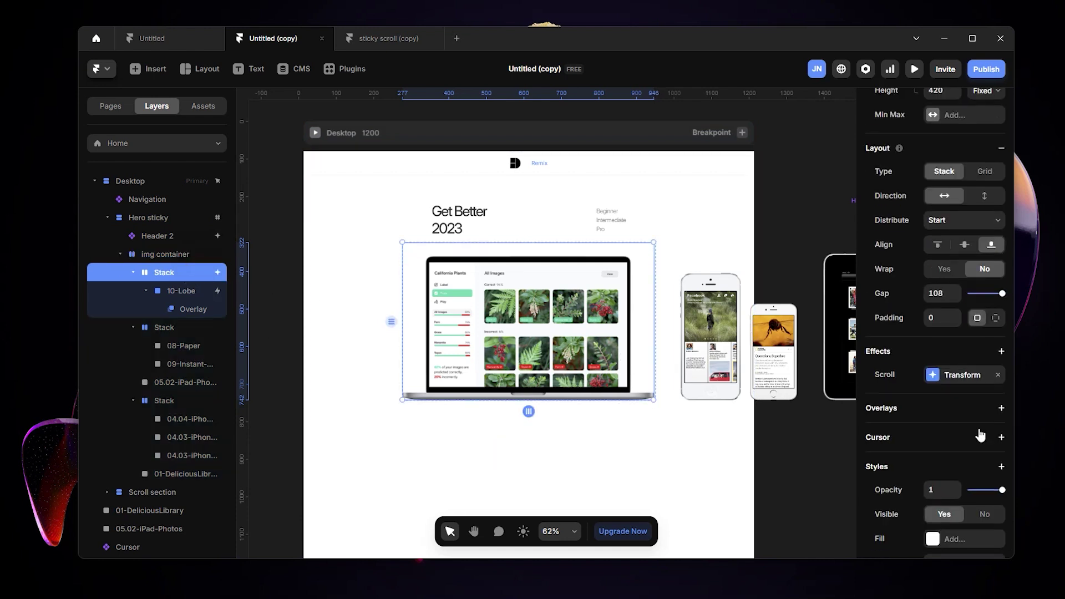
{"action": "left_click", "coordinate": [997, 377]}
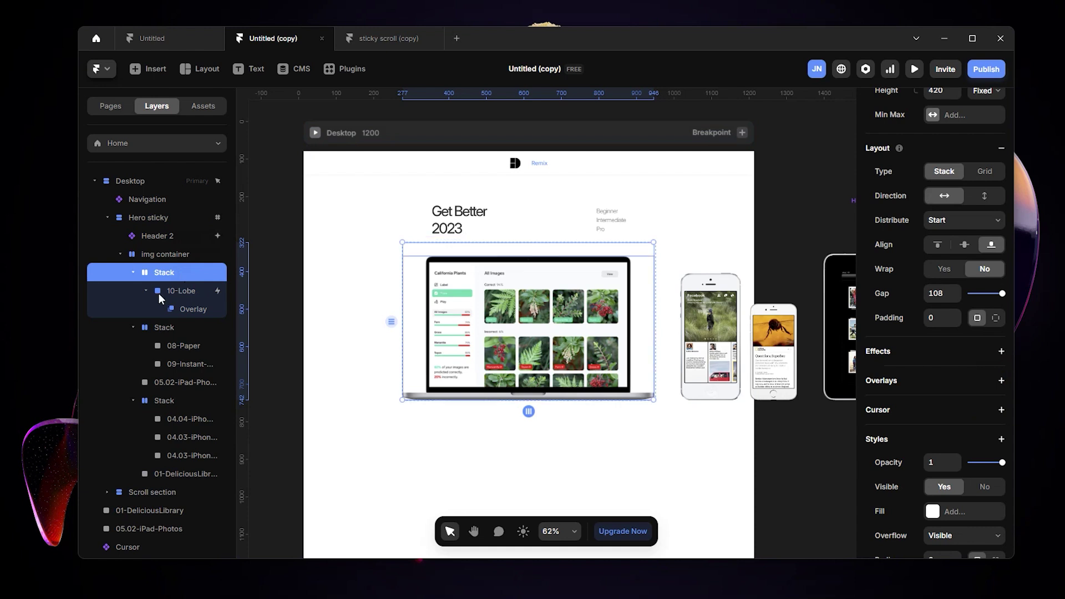
{"action": "left_click", "coordinate": [214, 294]}
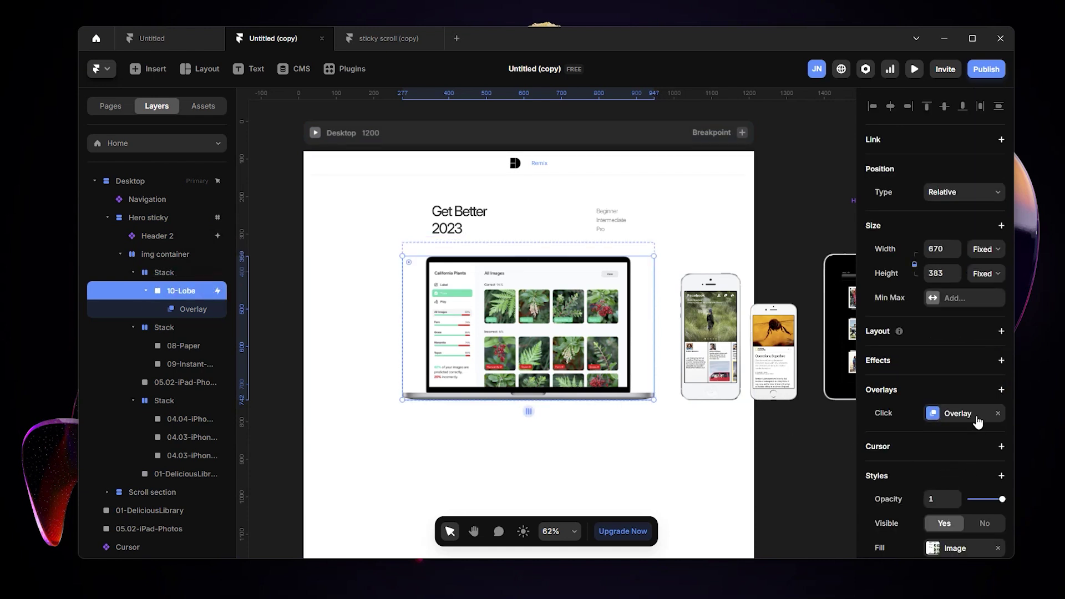
{"action": "left_click", "coordinate": [180, 271]}
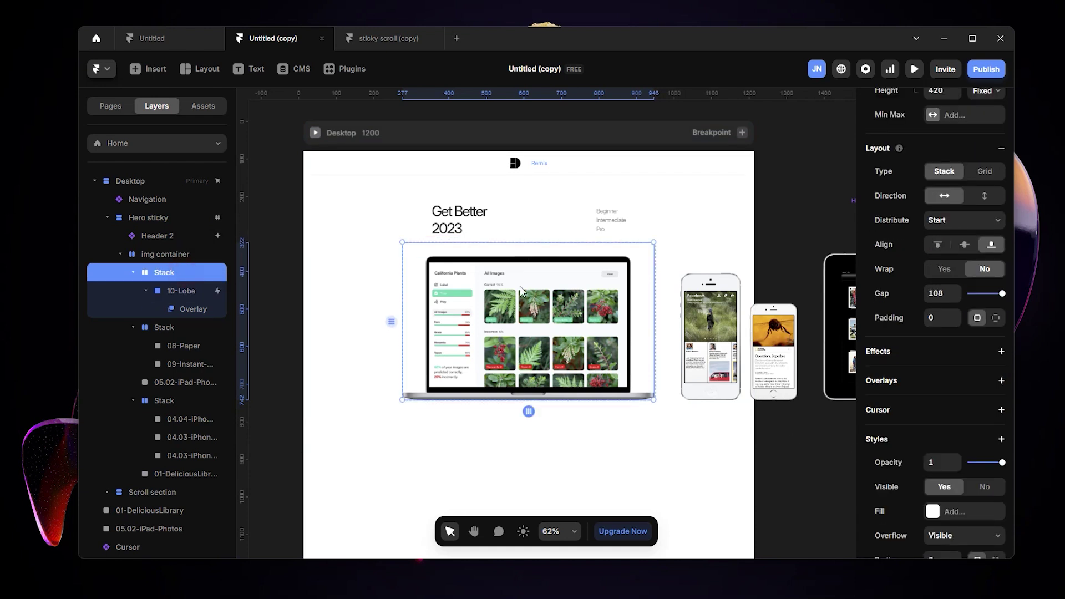
Step: Add a Scroll Transform effect to the whole img container
{"action": "left_click", "coordinate": [183, 256]}
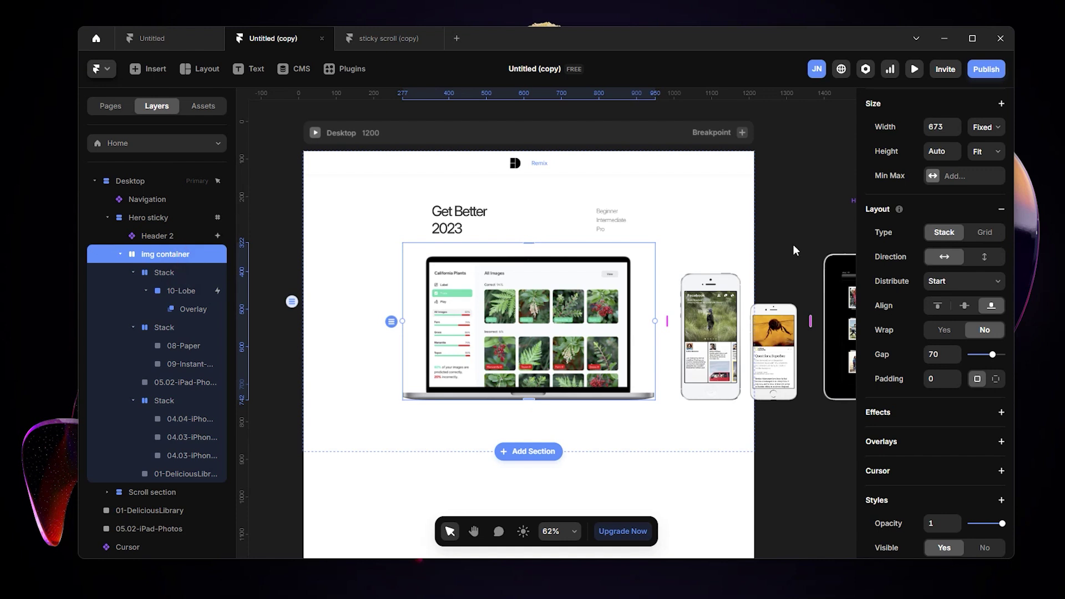
{"action": "scroll", "coordinate": [956, 355], "scroll_direction": "down", "scroll_amount": 4}
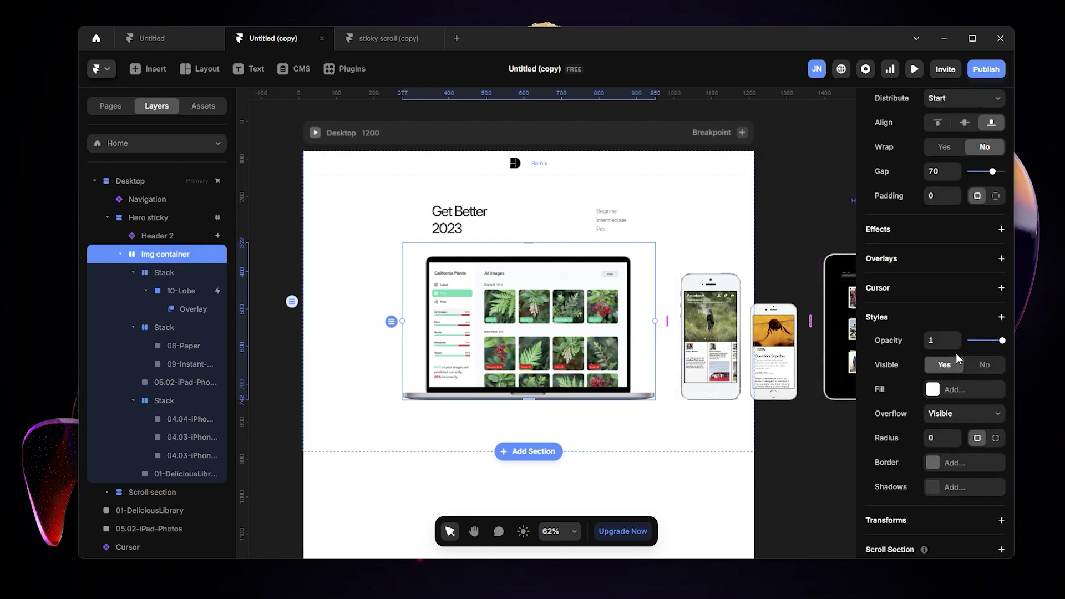
{"action": "left_click", "coordinate": [1001, 230]}
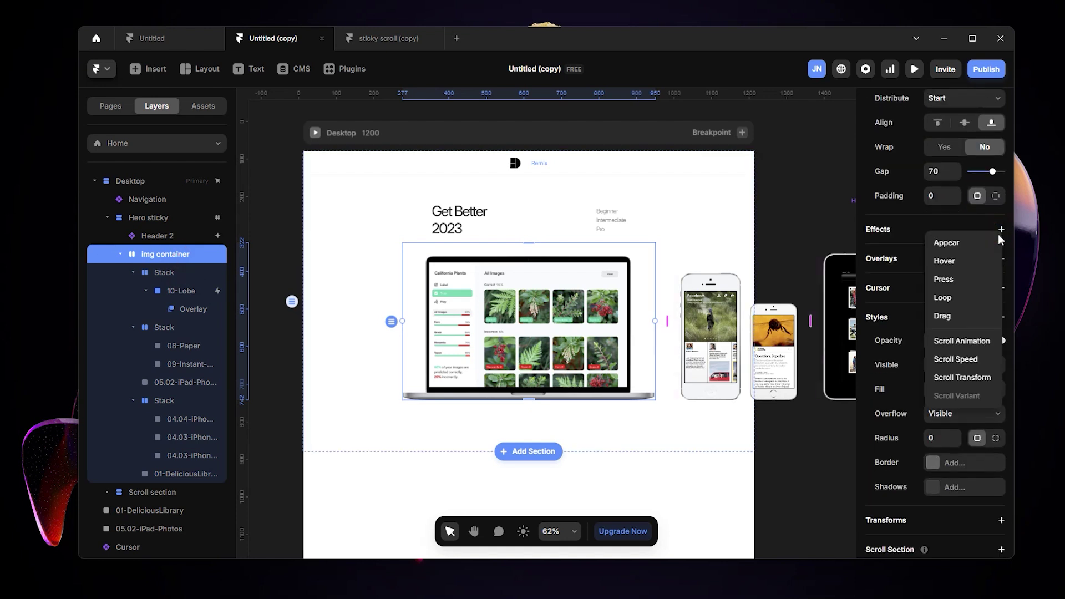
{"action": "left_click", "coordinate": [988, 383]}
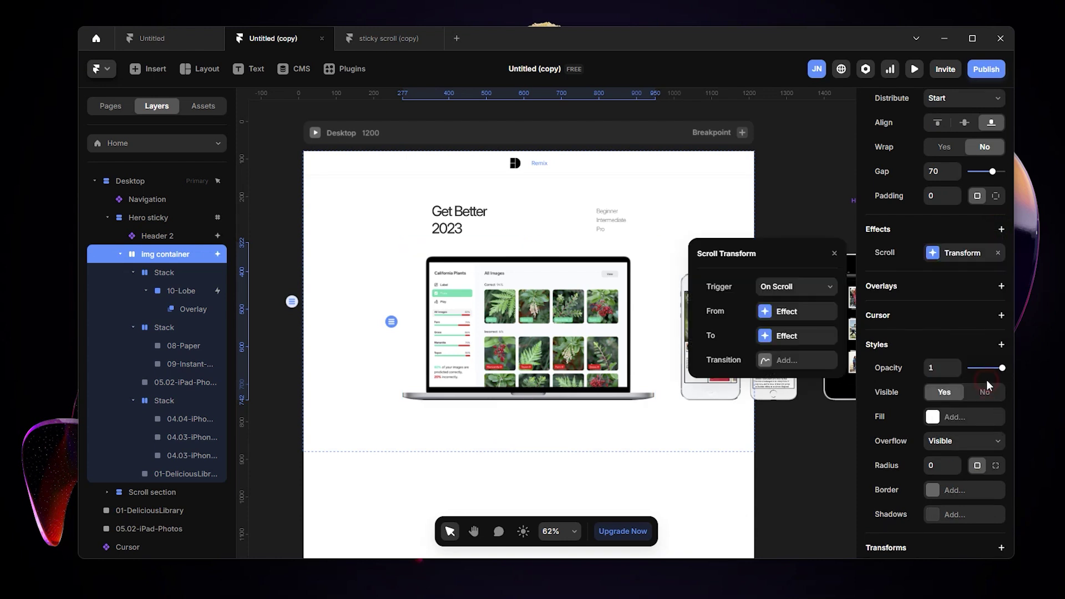
Step: Set the scroll transform's From state to opacity 1 and scale 1
{"action": "left_click", "coordinate": [797, 314]}
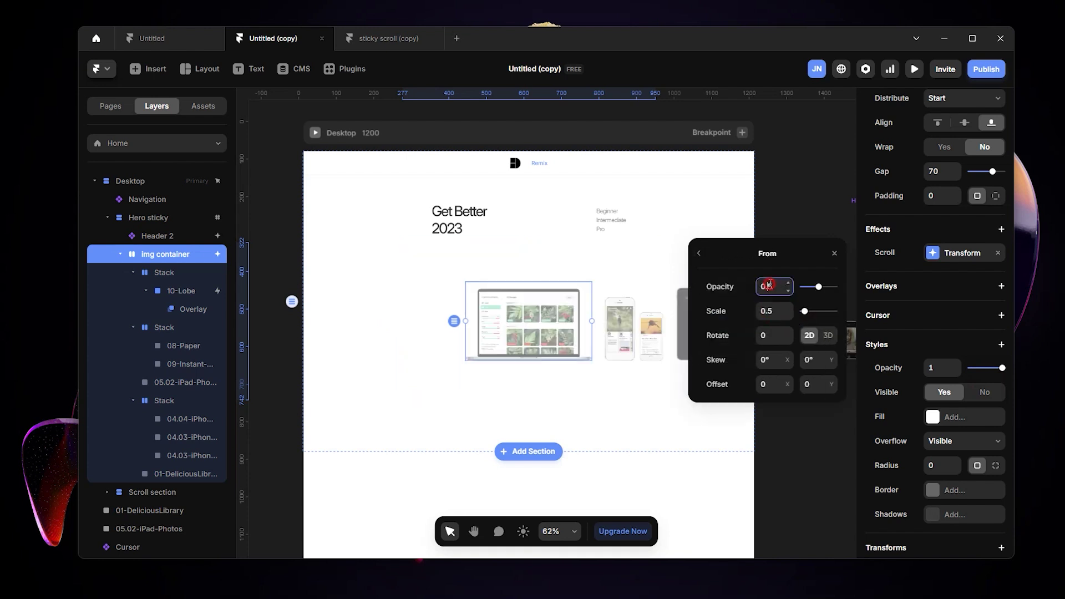
{"action": "left_click", "coordinate": [772, 291]}
{"action": "type", "text": "1"}
{"action": "left_click", "coordinate": [773, 311]}
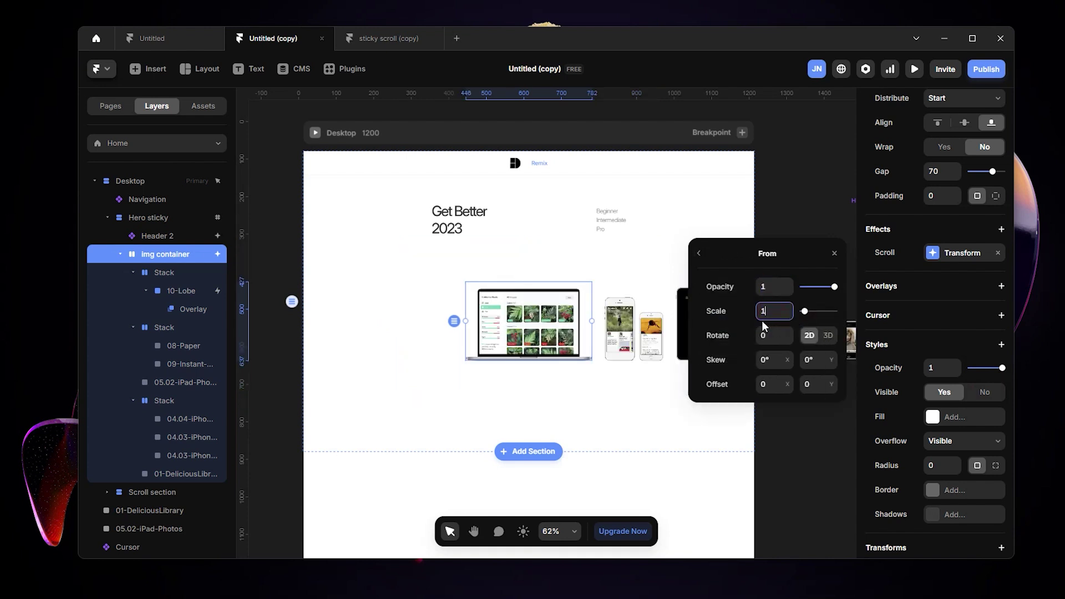
{"action": "type", "text": "1"}
{"action": "left_click", "coordinate": [740, 314]}
{"action": "left_click", "coordinate": [700, 254]}
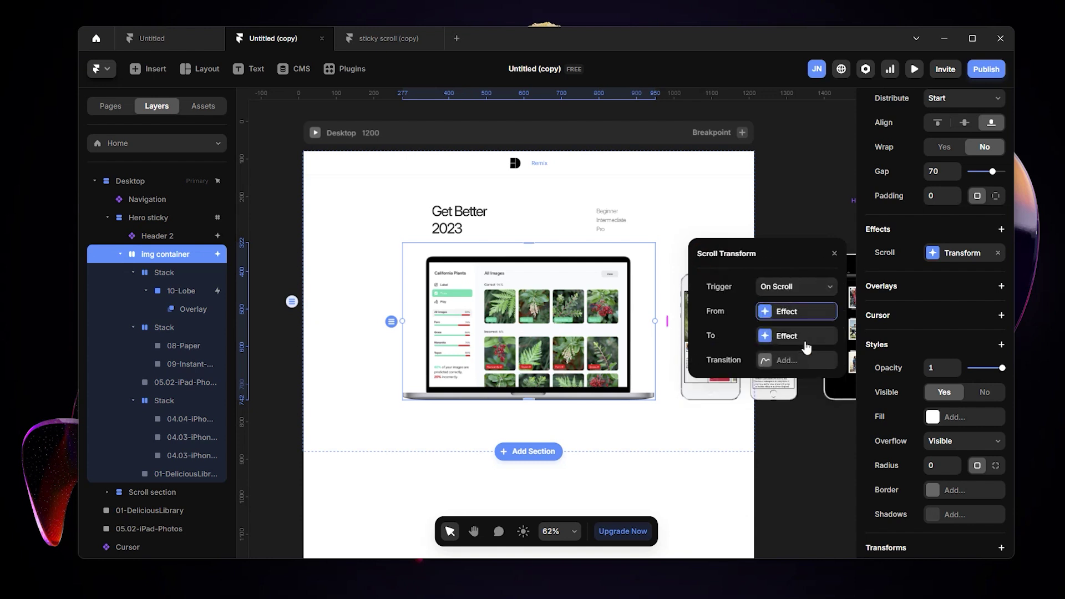
Step: Set the To state's X offset to -2074 to bring the last laptop under the hero heading, and compare it with the From state
{"action": "left_click", "coordinate": [786, 336]}
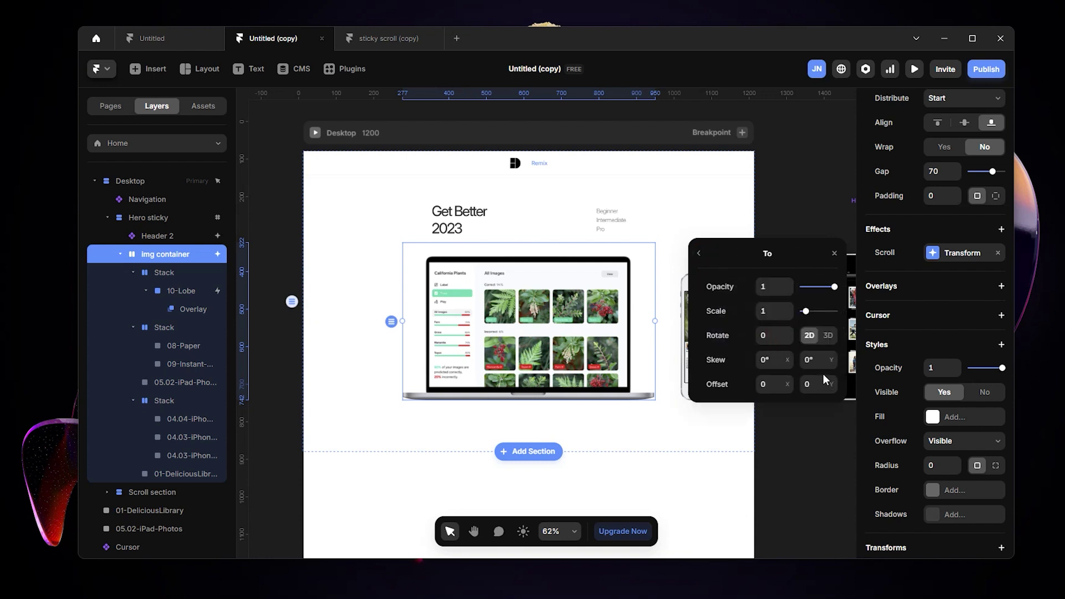
{"action": "left_click_drag", "start_coordinate": [785, 387], "coordinate": [794, 491]}
{"action": "mouse_move", "coordinate": [789, 389]}
{"action": "left_mouse_down"}
{"action": "mouse_move", "coordinate": [797, 468]}
{"action": "mouse_move", "coordinate": [789, 394]}
{"action": "left_mouse_up"}
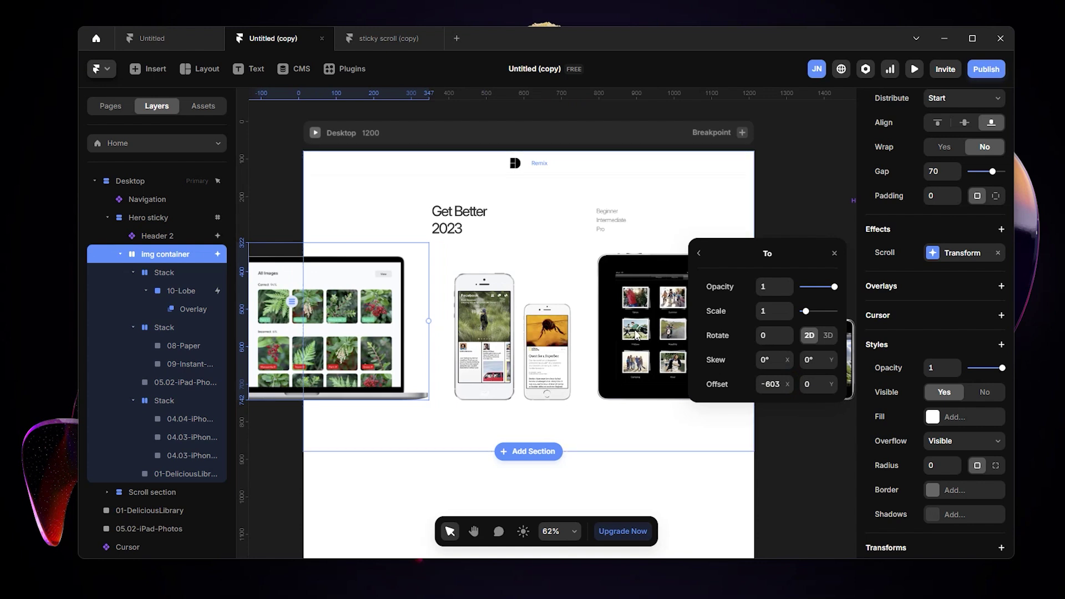
{"action": "left_click_drag", "start_coordinate": [788, 386], "coordinate": [803, 479]}
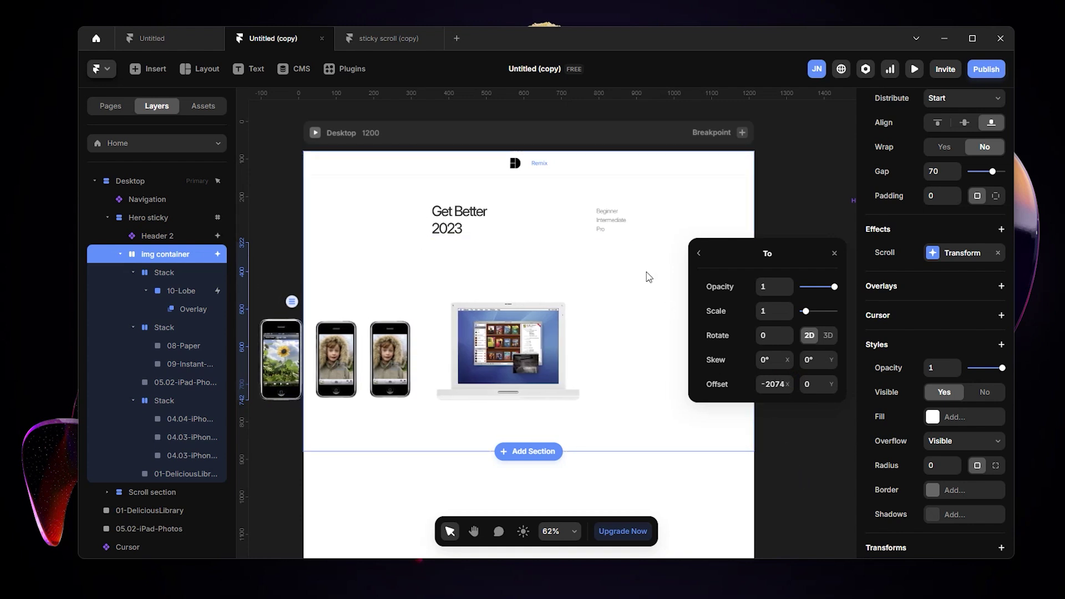
{"action": "left_click", "coordinate": [698, 254]}
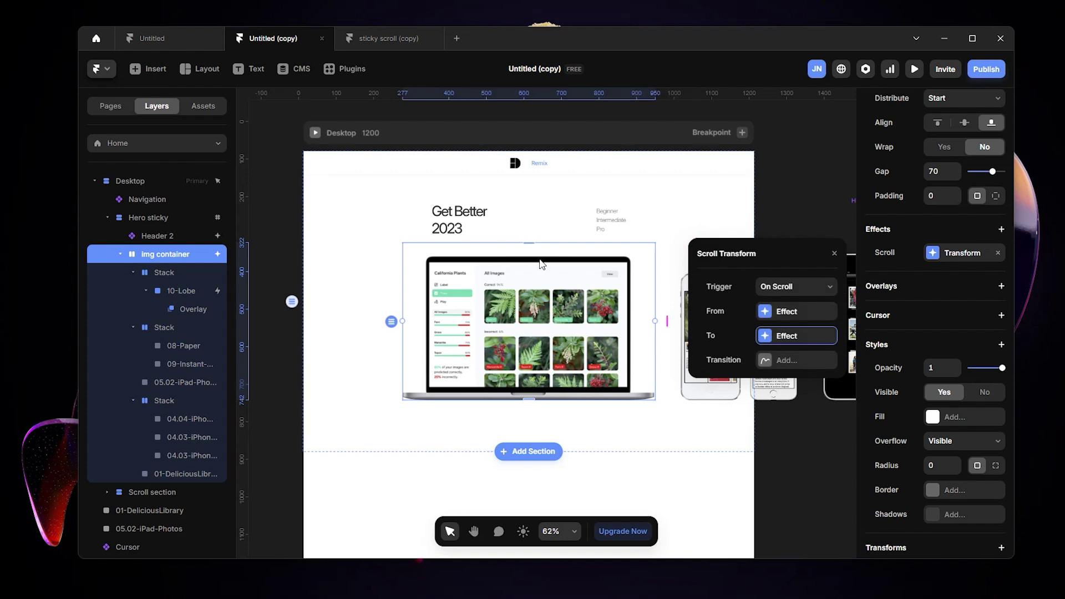
{"action": "left_click", "coordinate": [778, 312]}
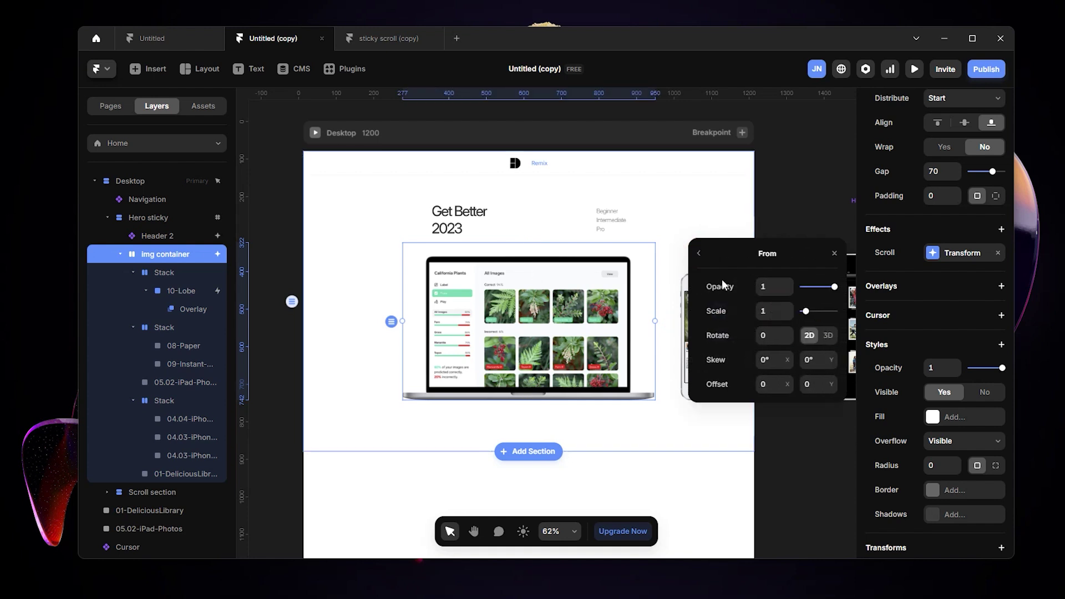
{"action": "left_click", "coordinate": [698, 254]}
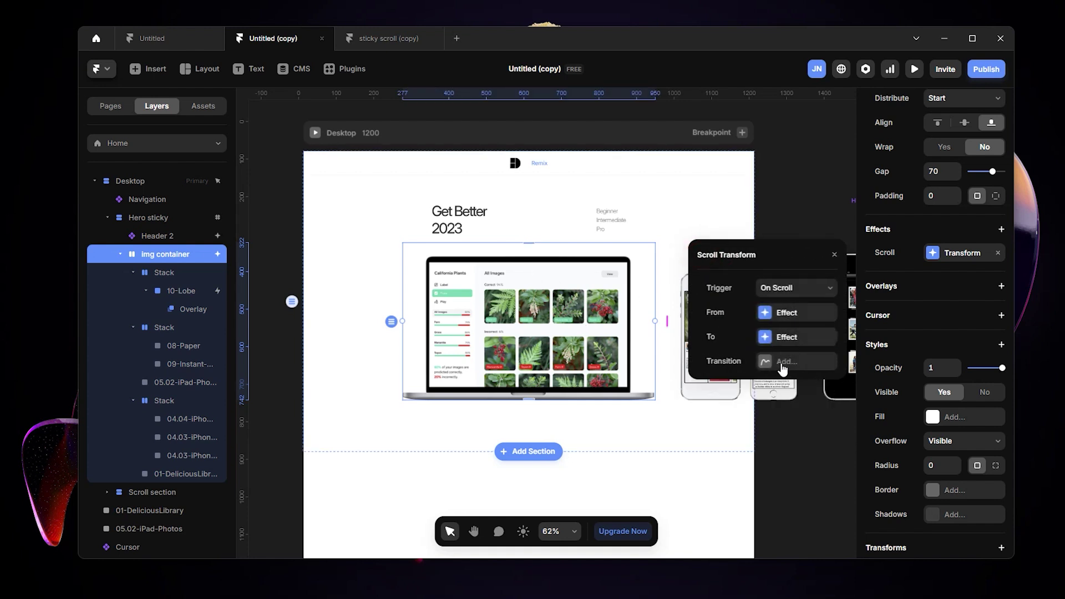
{"action": "left_click", "coordinate": [779, 337]}
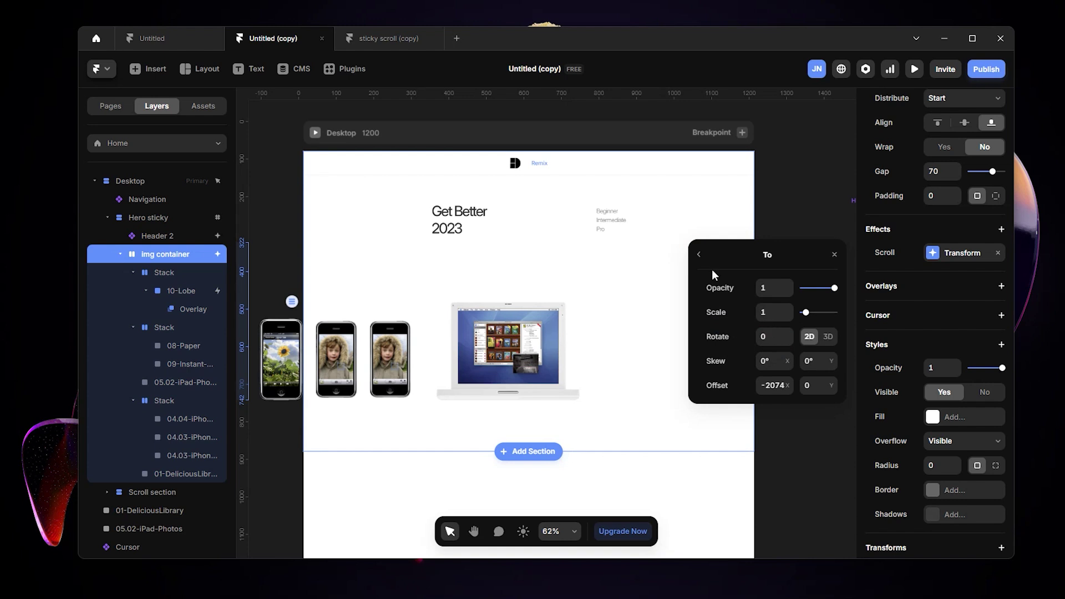
{"action": "left_click", "coordinate": [778, 188]}
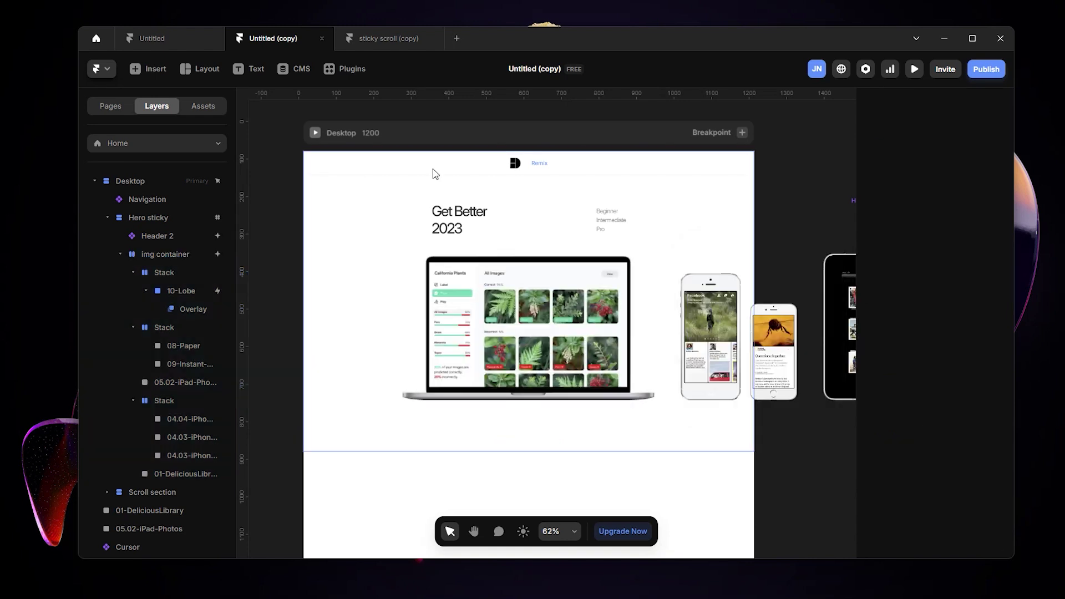
Step: Preview the Desktop page in full screen and scroll through the hero to test the horizontal movement of the device row
{"action": "left_click", "coordinate": [314, 133]}
{"action": "left_click", "coordinate": [203, 69]}
{"action": "scroll", "coordinate": [714, 266], "scroll_direction": "down", "scroll_amount": 10}
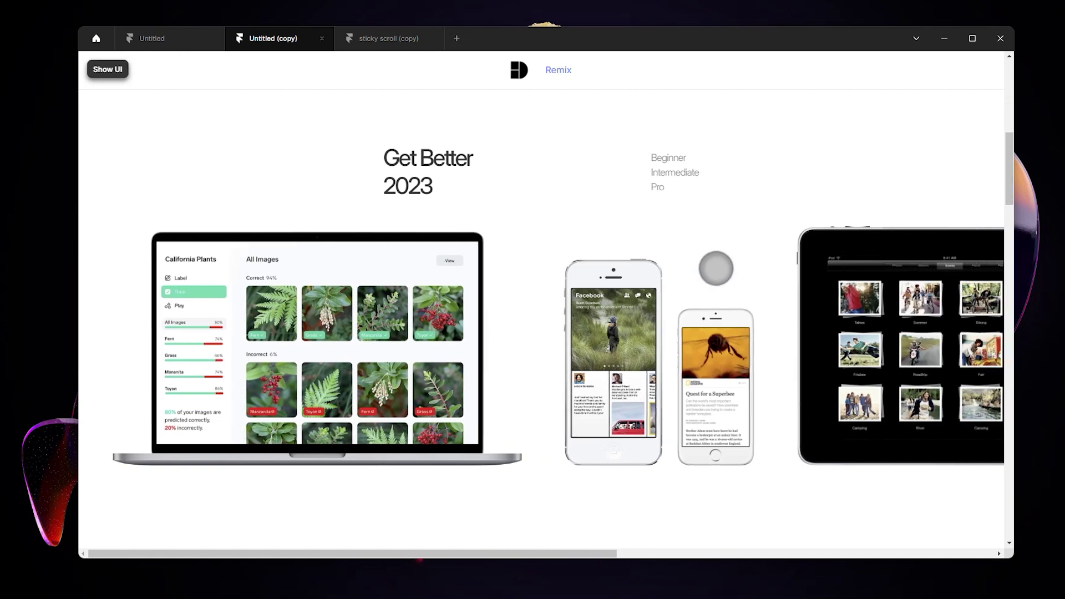
{"action": "scroll", "coordinate": [724, 270], "scroll_direction": "down", "scroll_amount": 10}
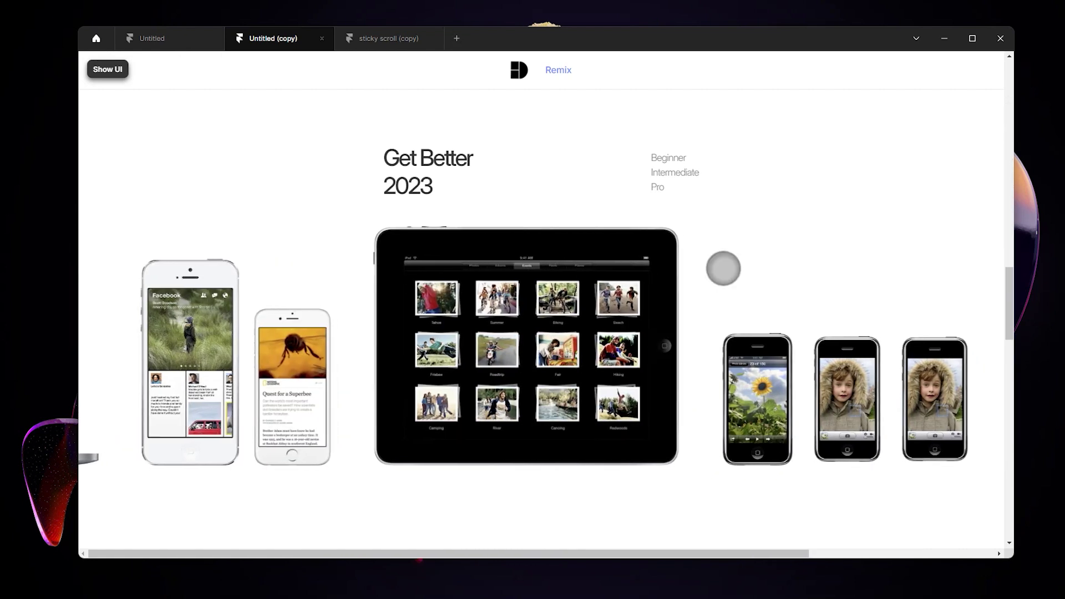
{"action": "scroll", "coordinate": [725, 269], "scroll_direction": "down", "scroll_amount": 10}
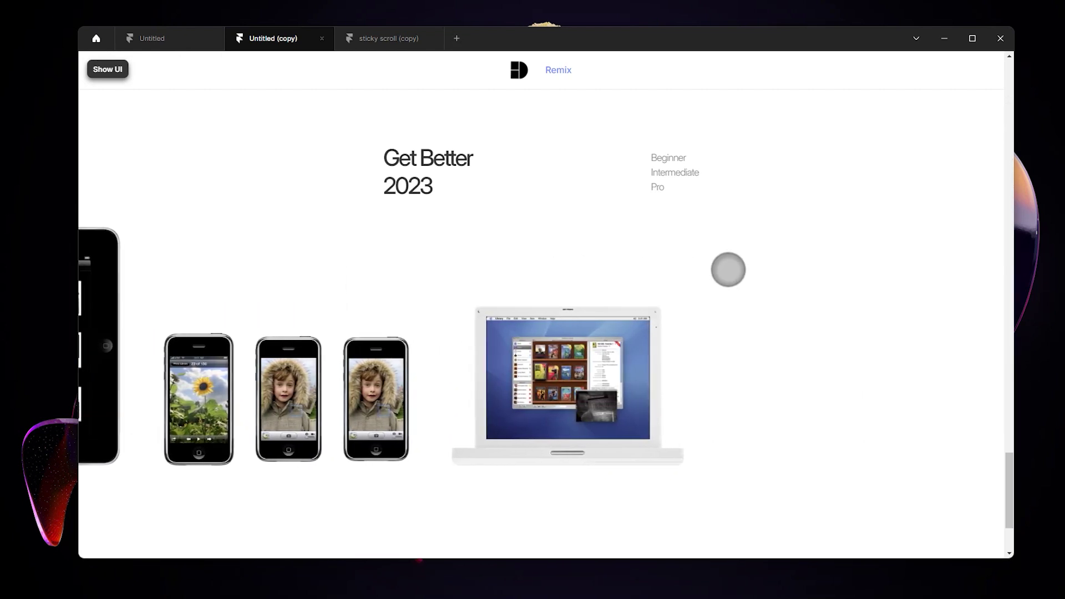
{"action": "scroll", "coordinate": [214, 138], "scroll_direction": "up", "scroll_amount": 5}
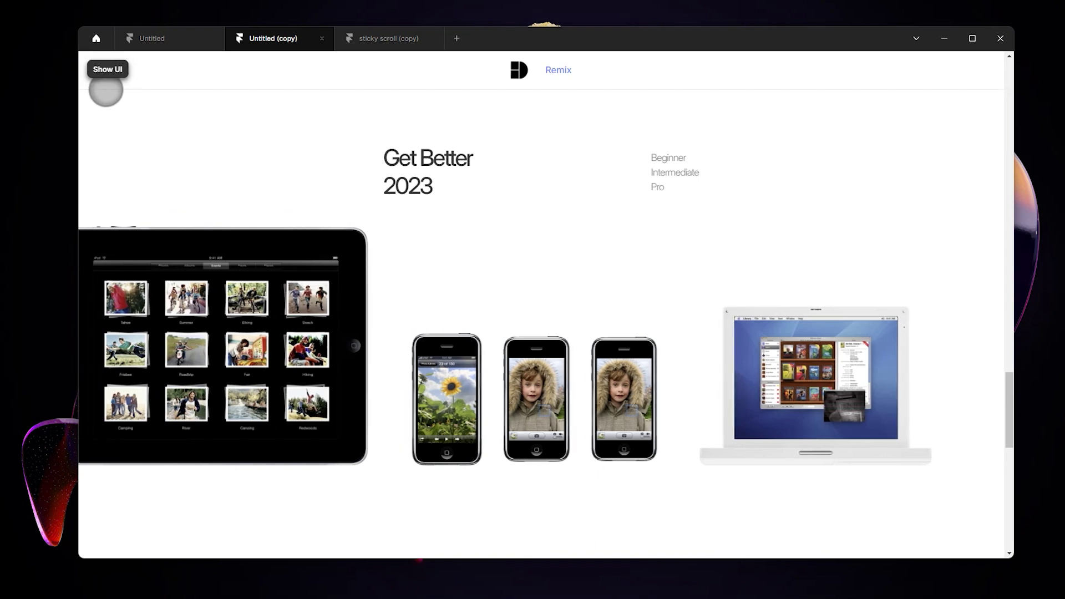
{"action": "left_click", "coordinate": [108, 69]}
{"action": "key", "text": "Escape"}
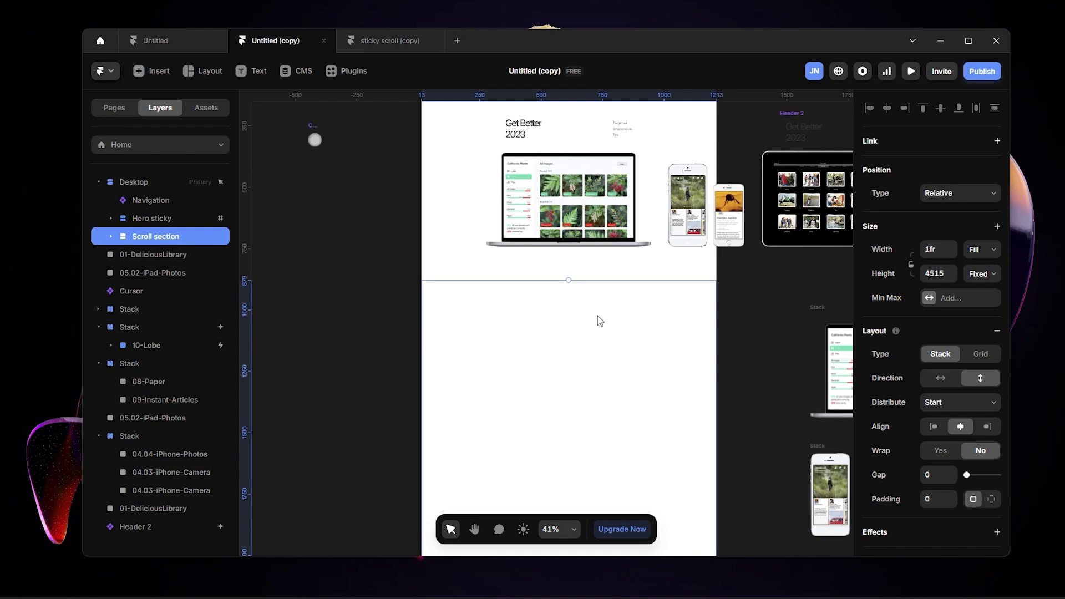
Step: Examine the fixed navigation and the page's layout from the sticky hero down to the end of the scroll section
{"action": "scroll", "coordinate": [599, 320], "scroll_direction": "up", "scroll_amount": 3}
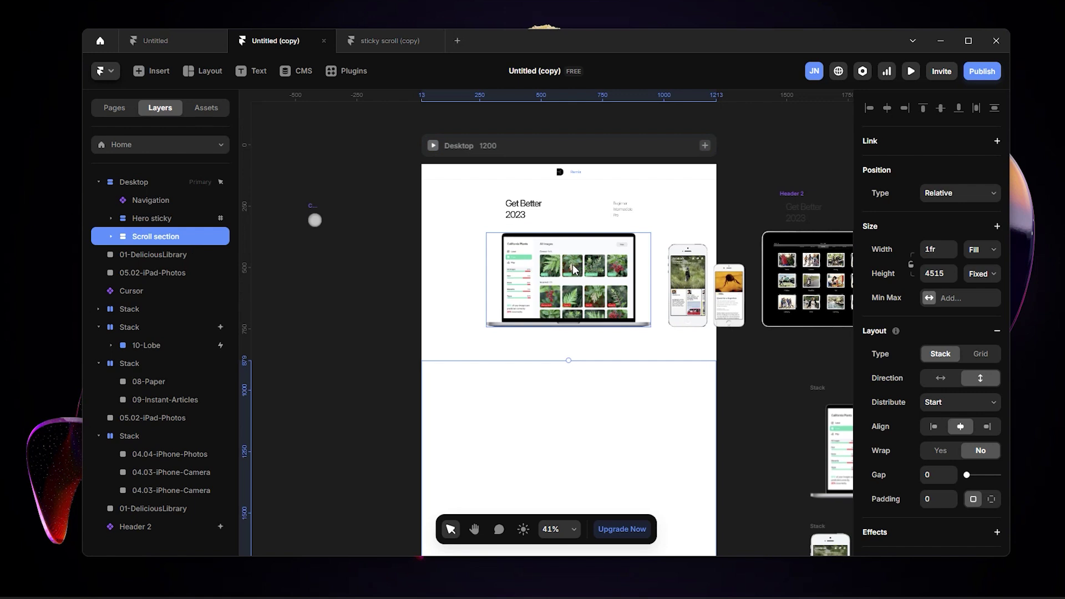
{"action": "left_click", "coordinate": [563, 176]}
{"action": "scroll", "coordinate": [649, 358], "scroll_direction": "down", "scroll_amount": 4}
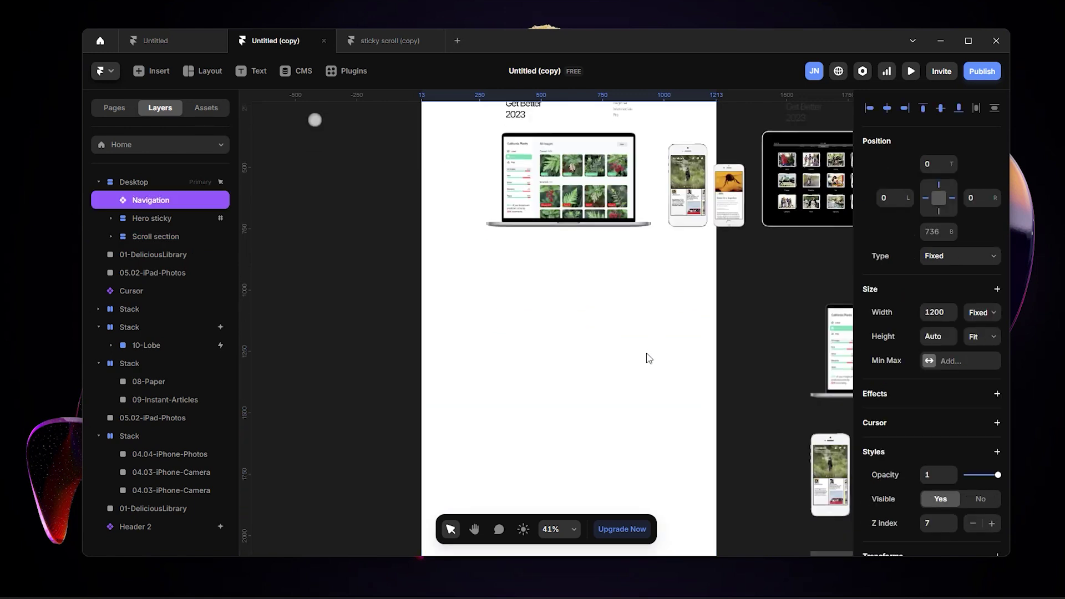
{"action": "scroll", "coordinate": [649, 357], "scroll_direction": "down", "scroll_amount": 20}
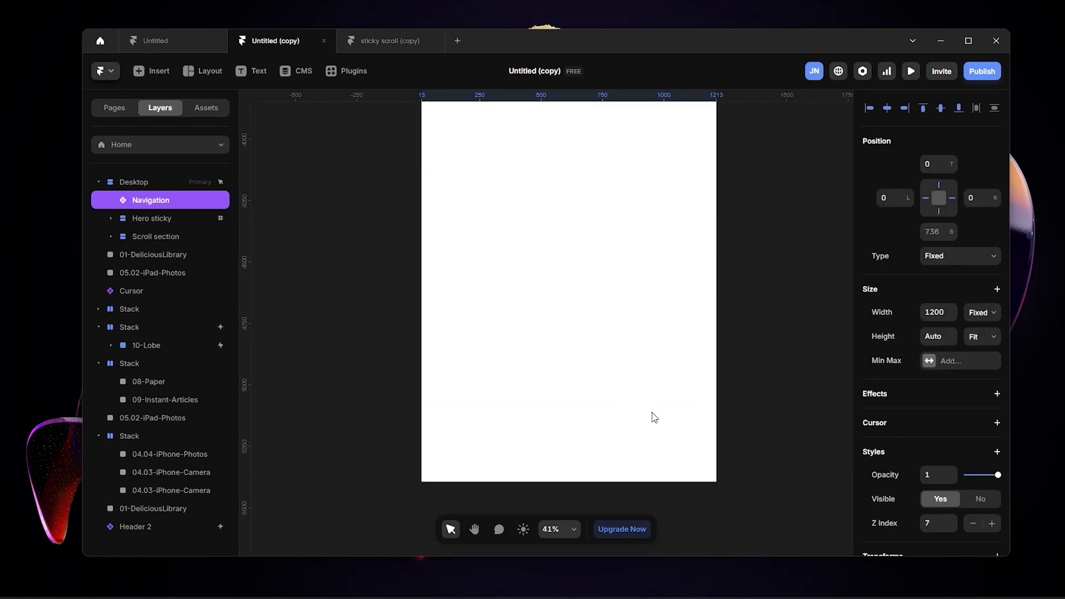
Step: Examine the Scroll section's position and size settings and how it extends below the sticky hero
{"action": "scroll", "coordinate": [638, 369], "scroll_direction": "up", "scroll_amount": 12}
{"action": "scroll", "coordinate": [645, 369], "scroll_direction": "up", "scroll_amount": 15}
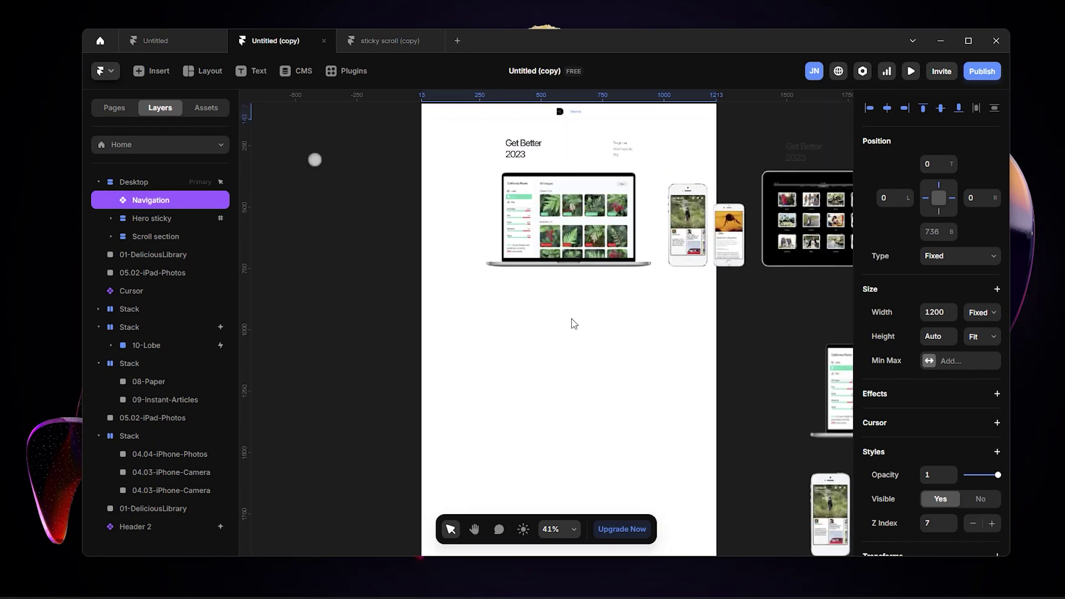
{"action": "scroll", "coordinate": [690, 351], "scroll_direction": "up", "scroll_amount": 1}
{"action": "scroll", "coordinate": [682, 359], "scroll_direction": "down", "scroll_amount": 2}
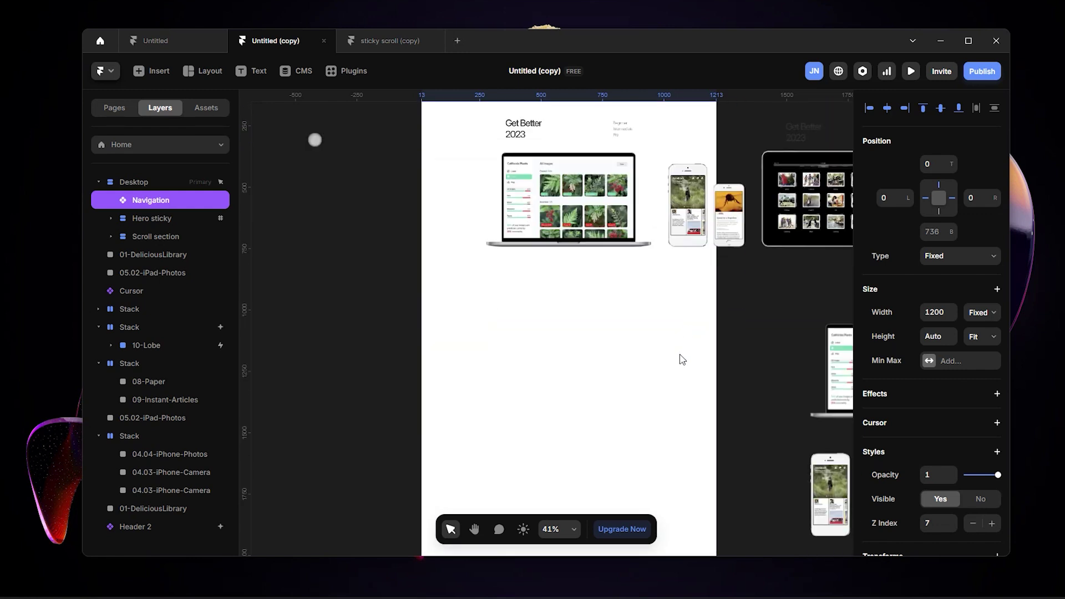
{"action": "left_click", "coordinate": [161, 237]}
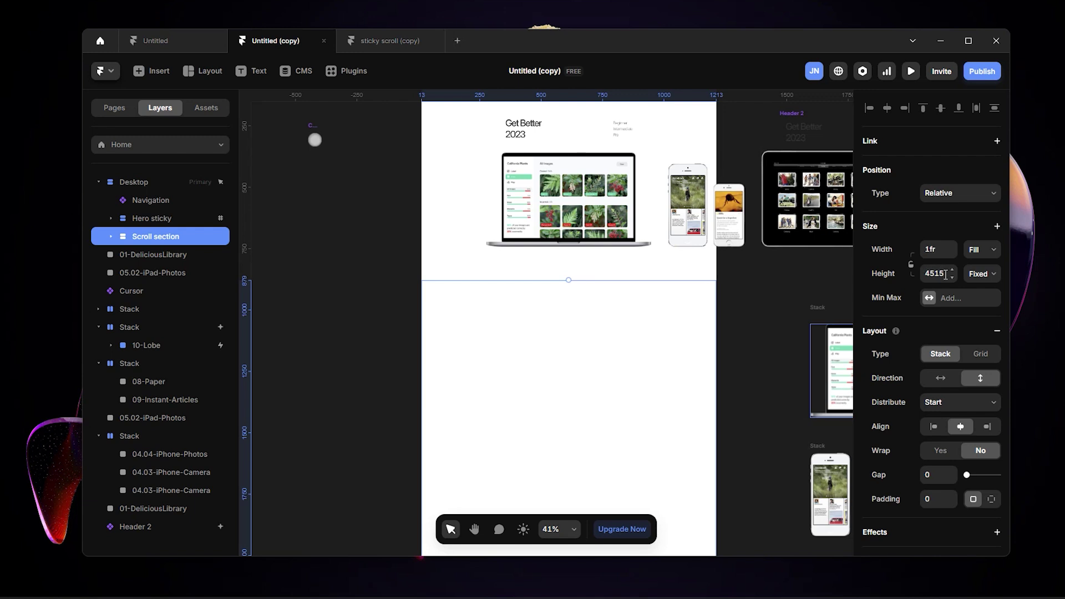
{"action": "scroll", "coordinate": [596, 292], "scroll_direction": "down", "scroll_amount": 5}
{"action": "scroll", "coordinate": [464, 340], "scroll_direction": "up", "scroll_amount": 7}
{"action": "scroll", "coordinate": [601, 392], "scroll_direction": "down", "scroll_amount": 2}
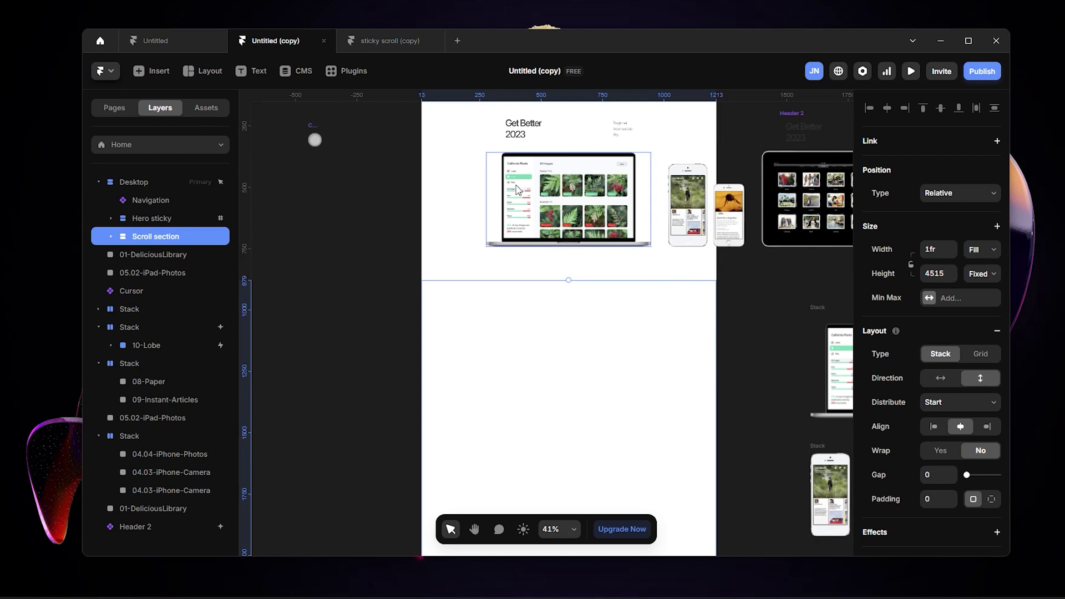
{"action": "scroll", "coordinate": [704, 288], "scroll_direction": "up", "scroll_amount": 1}
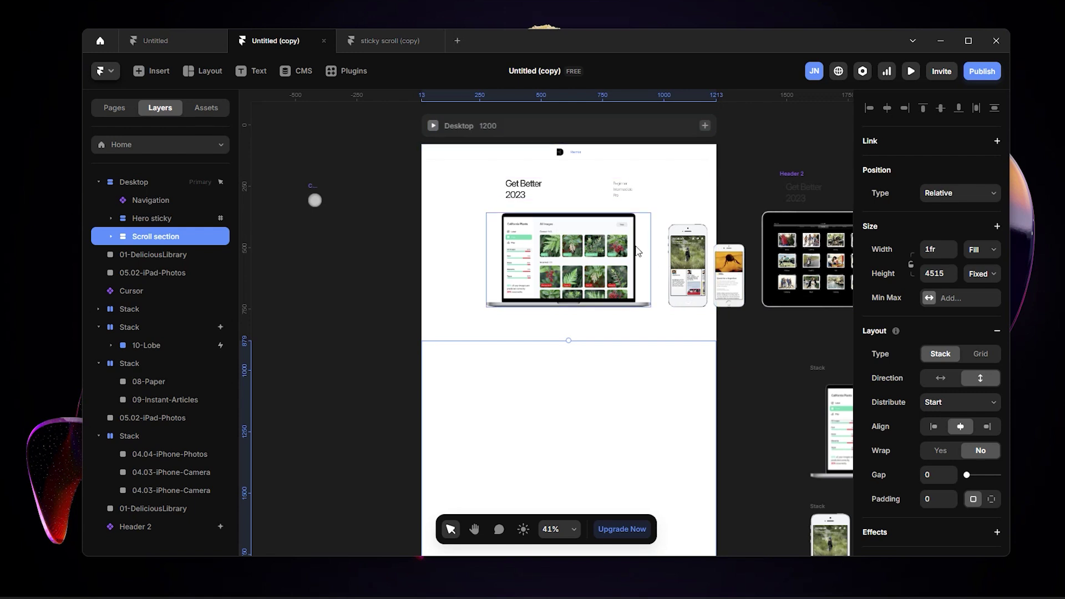
Step: Check the Hero sticky layer's position and size settings against those of the Scroll section
{"action": "left_click", "coordinate": [158, 219]}
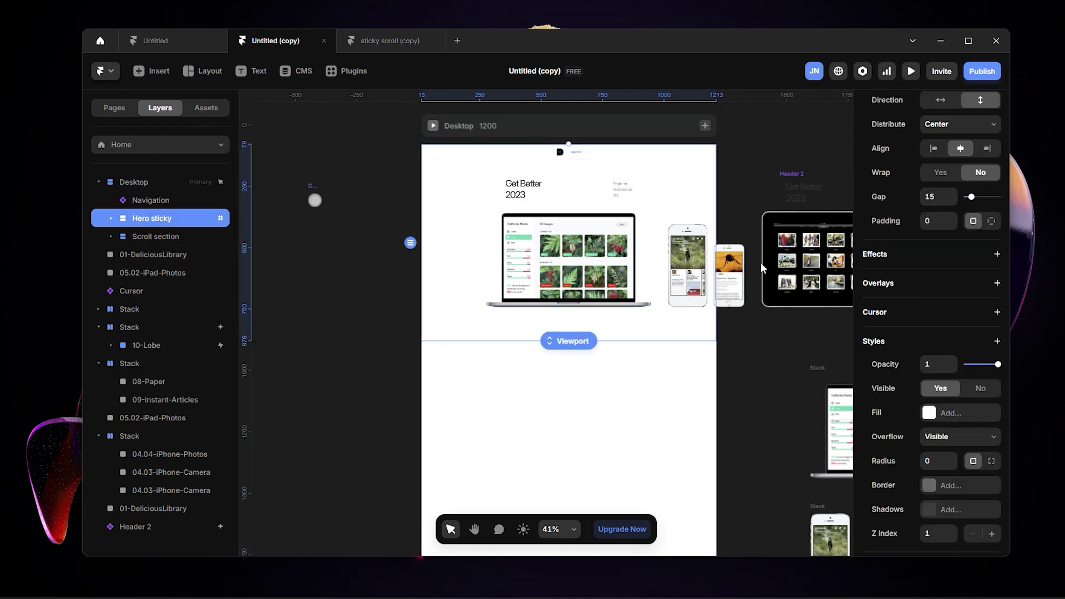
{"action": "scroll", "coordinate": [970, 306], "scroll_direction": "up", "scroll_amount": 5}
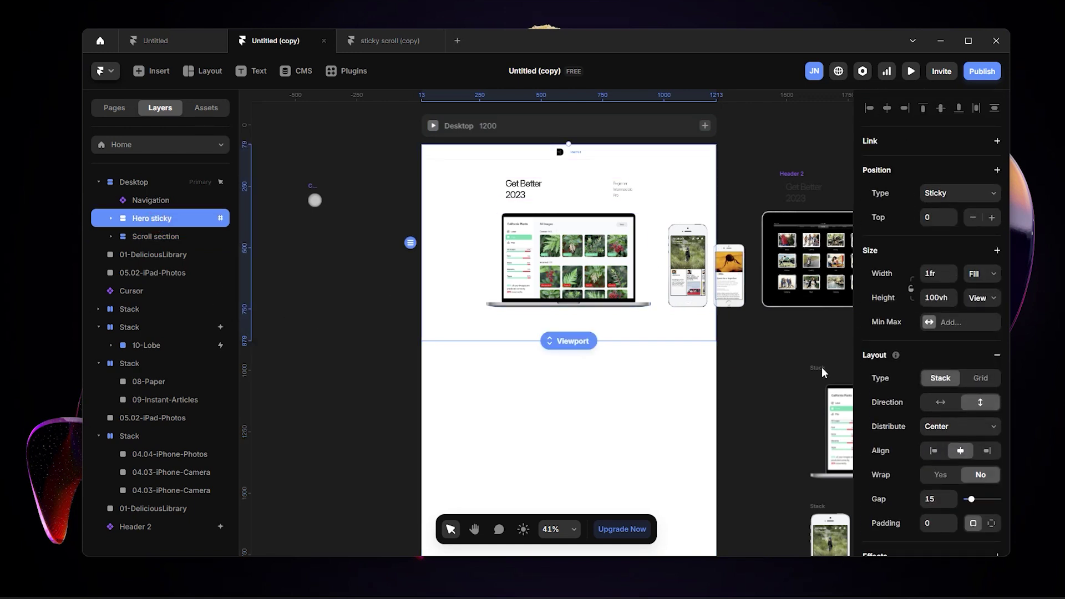
{"action": "left_click", "coordinate": [743, 383]}
{"action": "left_click", "coordinate": [147, 236]}
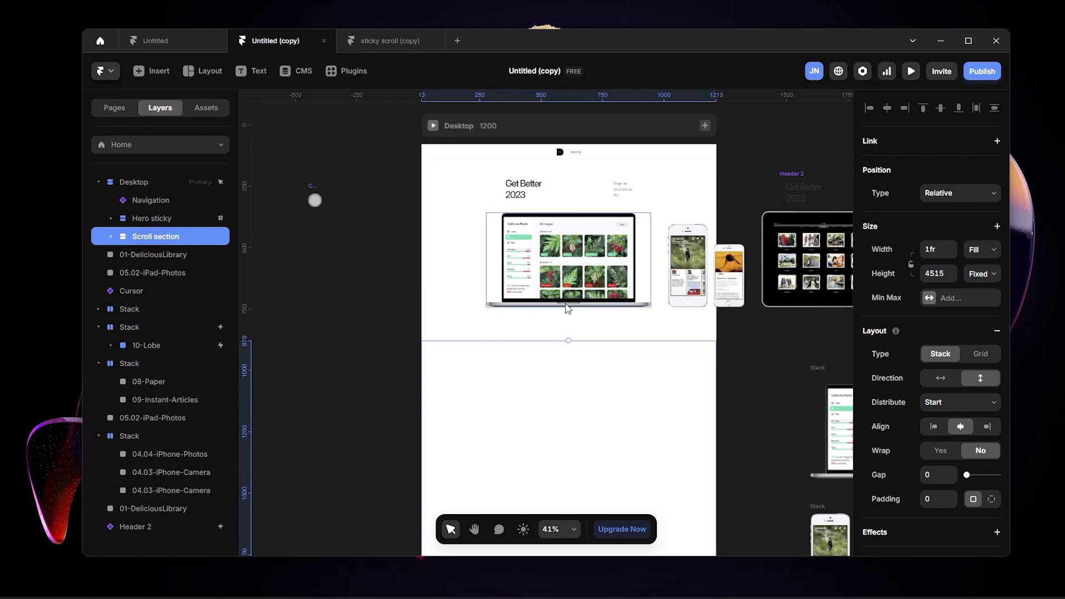
Step: Preview the Desktop page in full screen, scroll the device row through to the last laptop, and return to the canvas
{"action": "scroll", "coordinate": [567, 309], "scroll_direction": "up", "scroll_amount": 2}
{"action": "left_click", "coordinate": [435, 207]}
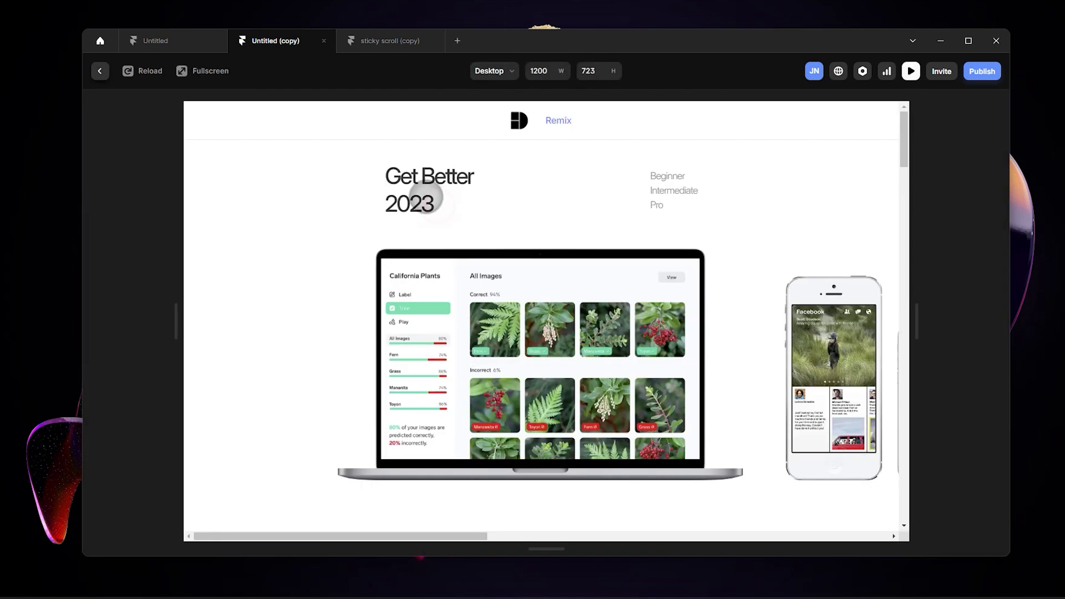
{"action": "left_click", "coordinate": [219, 78]}
{"action": "scroll", "coordinate": [704, 282], "scroll_direction": "down", "scroll_amount": 5}
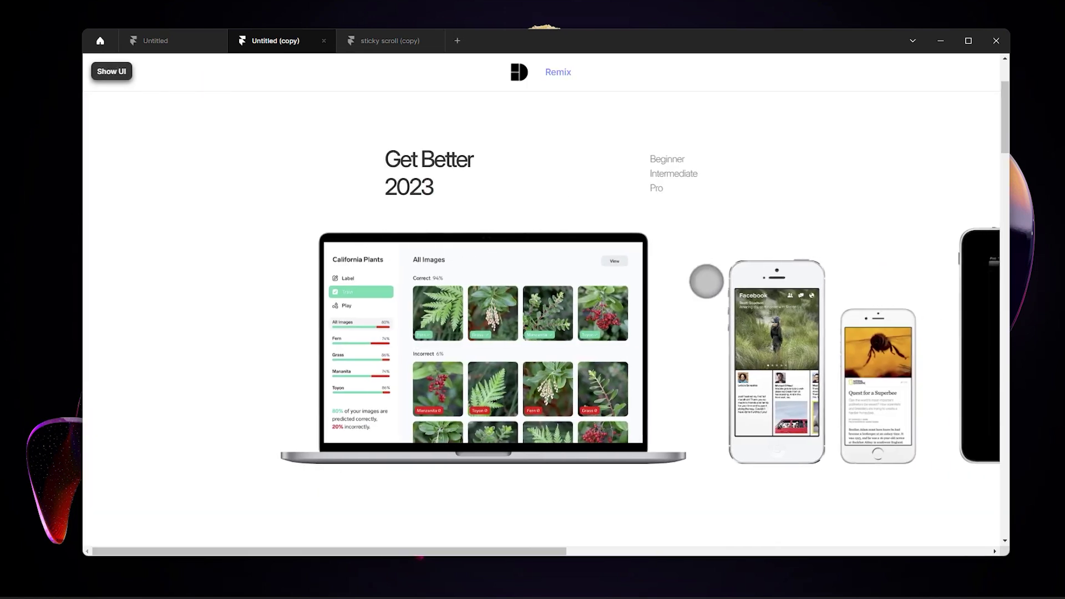
{"action": "scroll", "coordinate": [715, 300], "scroll_direction": "down", "scroll_amount": 10}
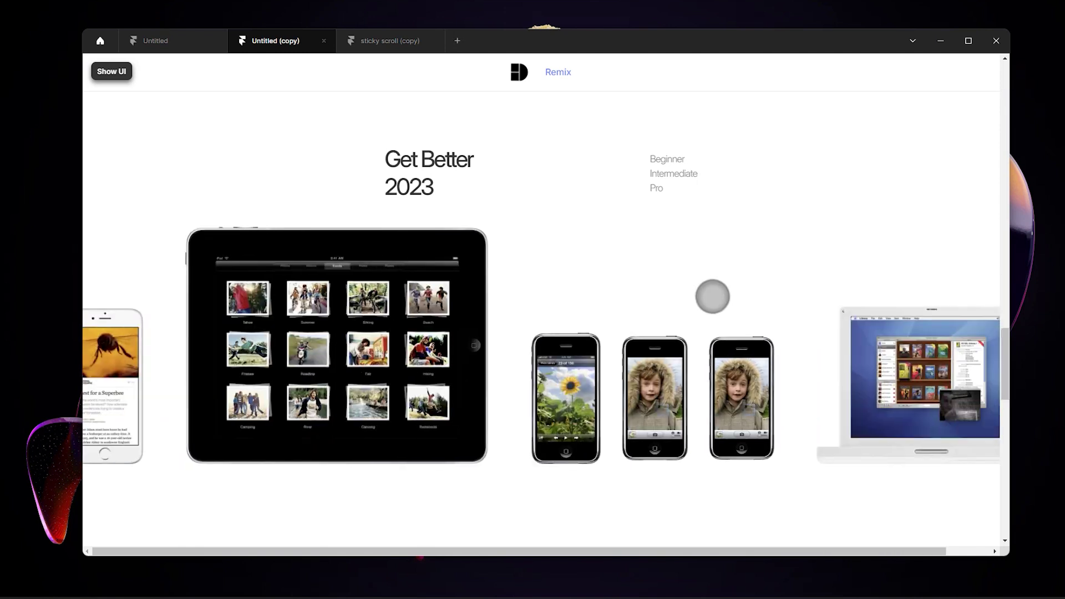
{"action": "scroll", "coordinate": [715, 300], "scroll_direction": "down", "scroll_amount": 2}
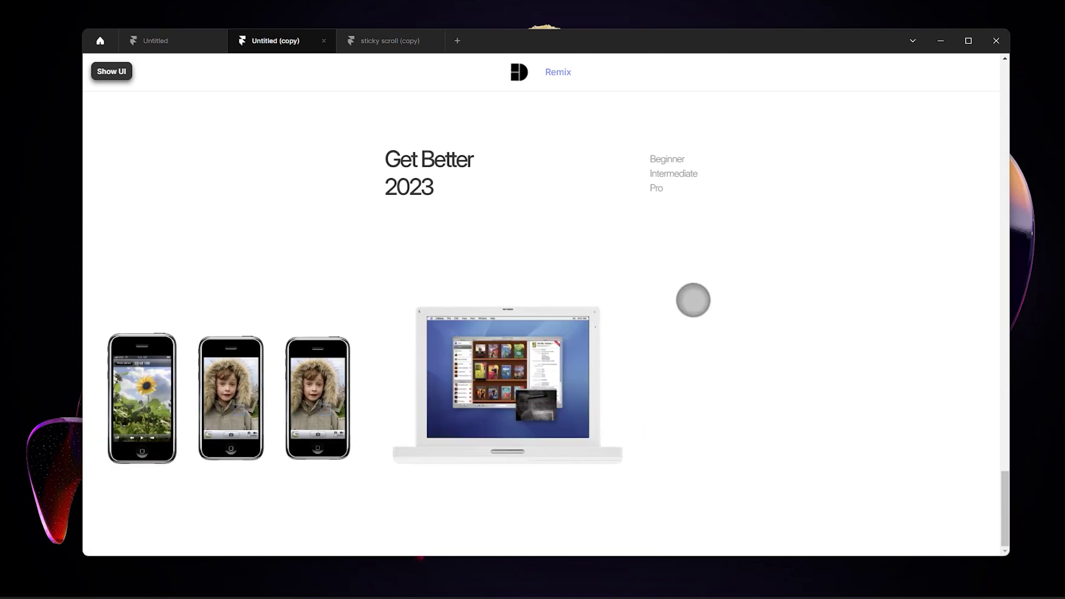
{"action": "left_click", "coordinate": [113, 71]}
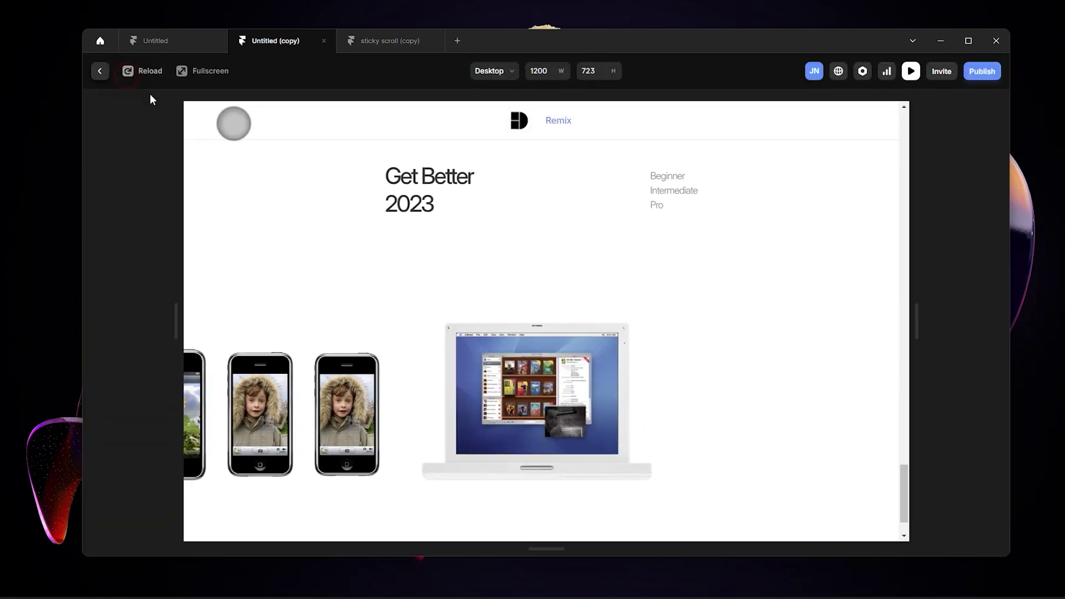
{"action": "left_click", "coordinate": [100, 71]}
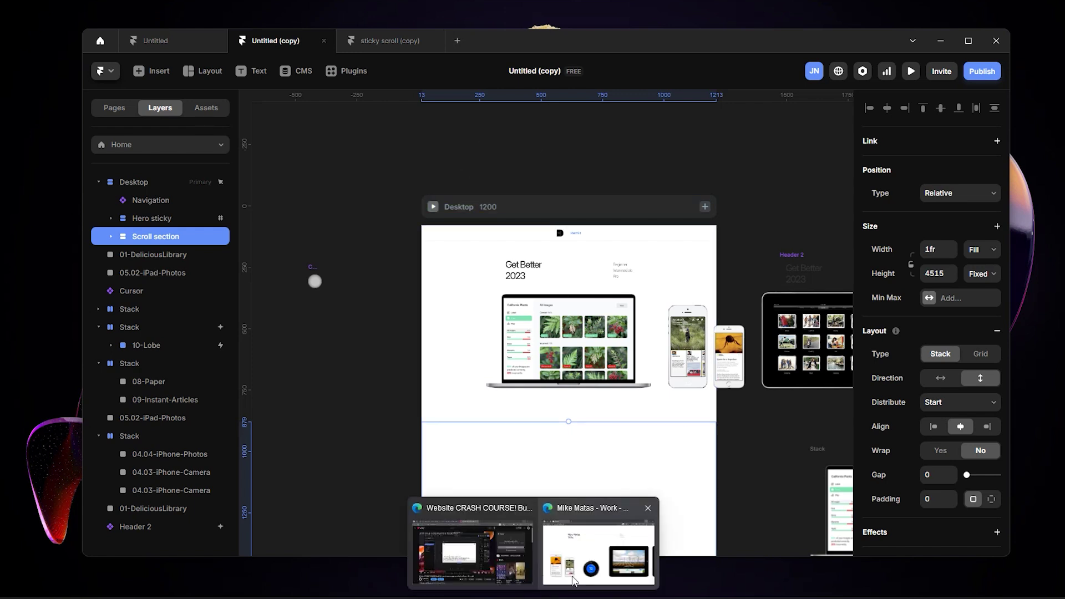
Step: Switch to the reference portfolio in the browser, examine how its year heading and devices behave while scrolling, and return to Framer
{"action": "left_click", "coordinate": [575, 580]}
{"action": "scroll", "coordinate": [468, 304], "scroll_direction": "down", "scroll_amount": 3}
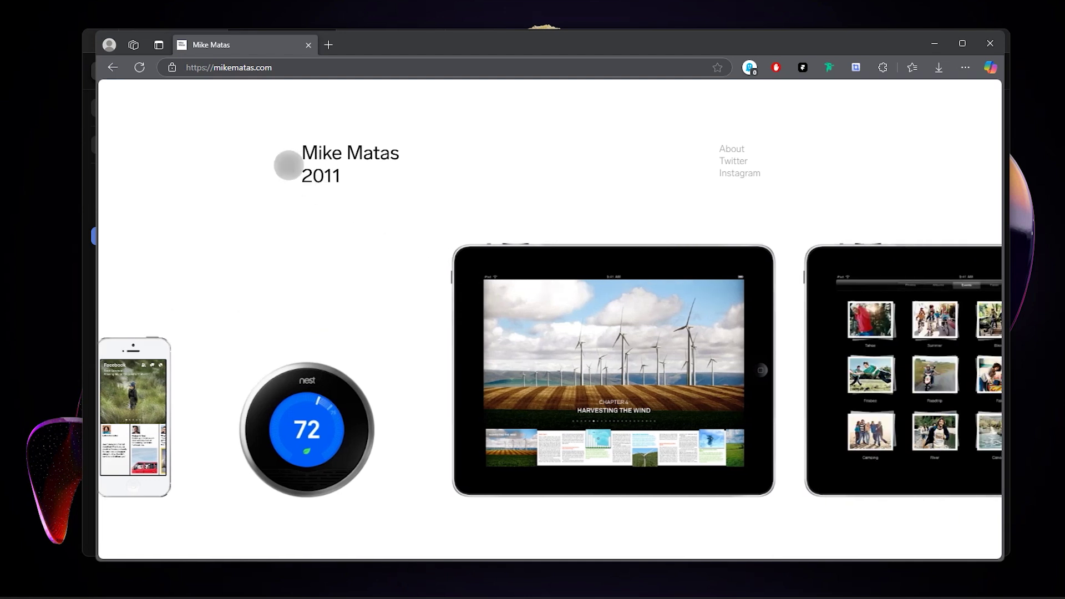
{"action": "scroll", "coordinate": [497, 261], "scroll_direction": "down", "scroll_amount": 8}
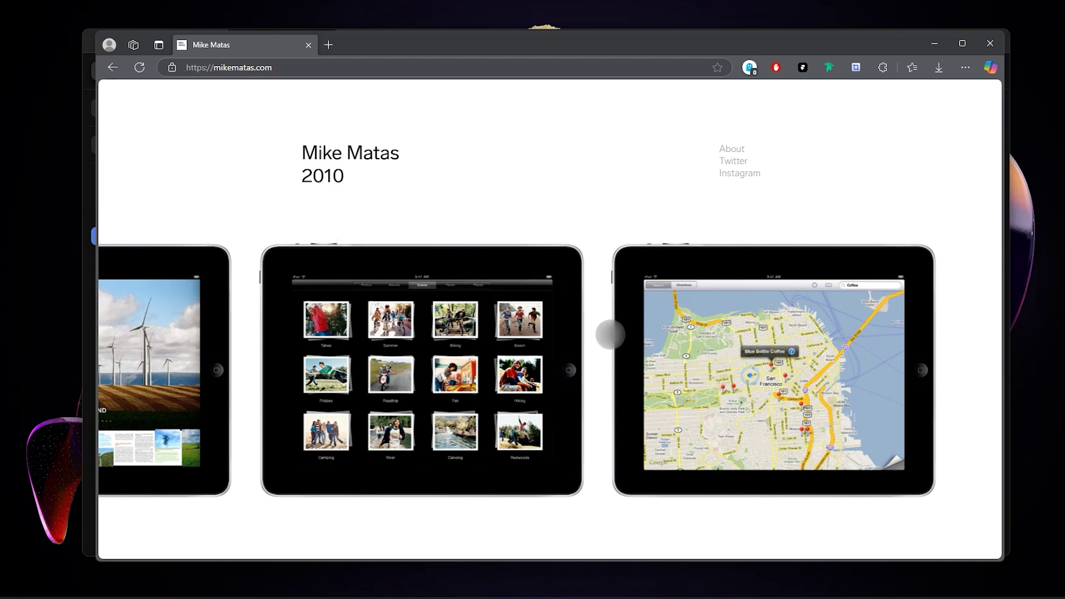
{"action": "scroll", "coordinate": [608, 333], "scroll_direction": "down", "scroll_amount": 9}
{"action": "scroll", "coordinate": [644, 349], "scroll_direction": "down", "scroll_amount": 12}
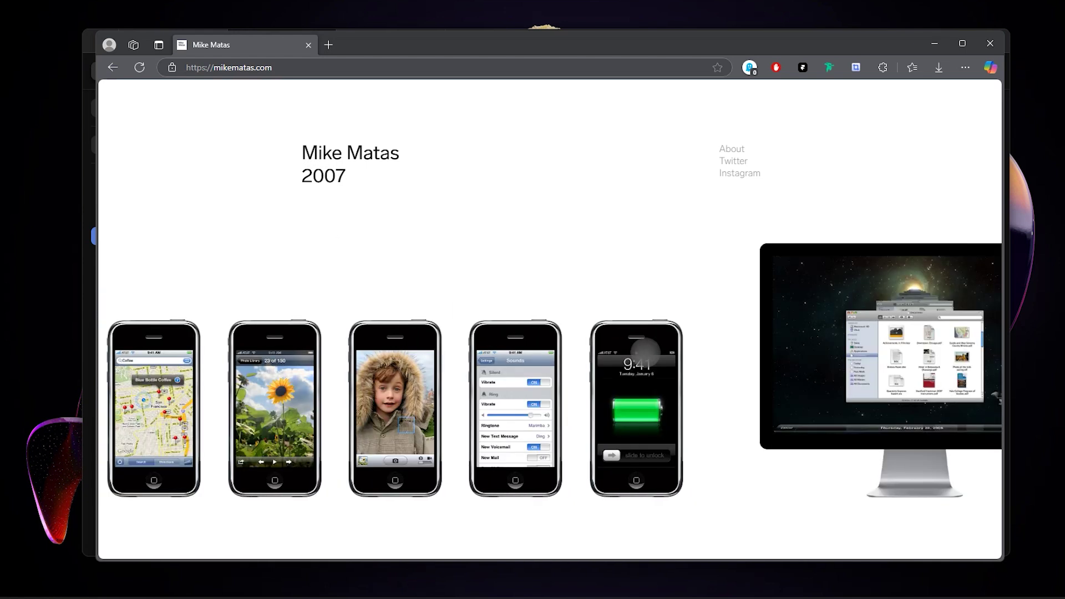
{"action": "scroll", "coordinate": [558, 321], "scroll_direction": "down", "scroll_amount": 5}
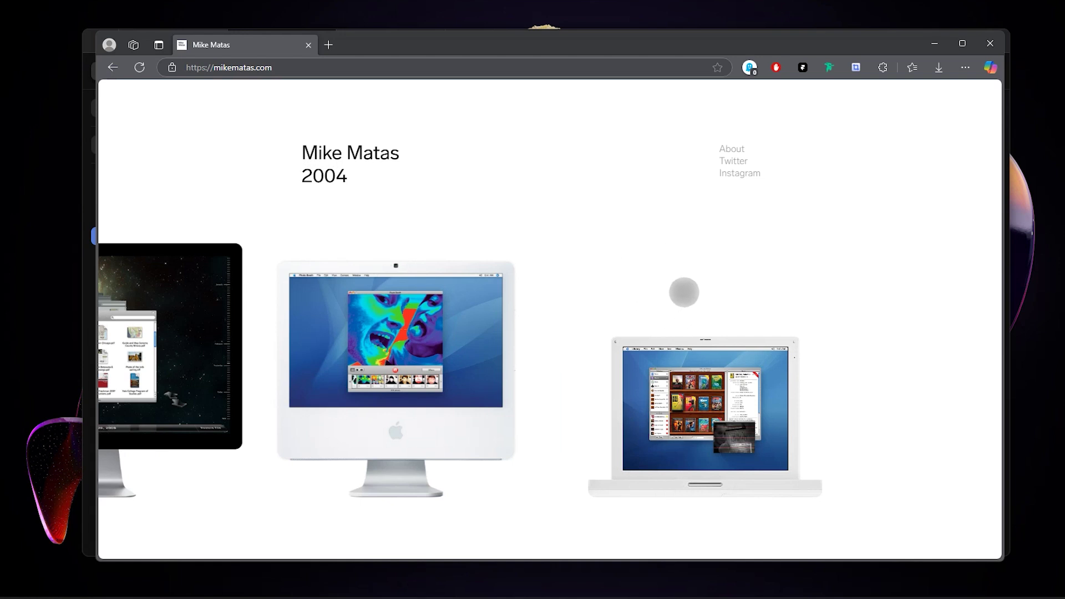
{"action": "scroll", "coordinate": [447, 233], "scroll_direction": "up", "scroll_amount": 10}
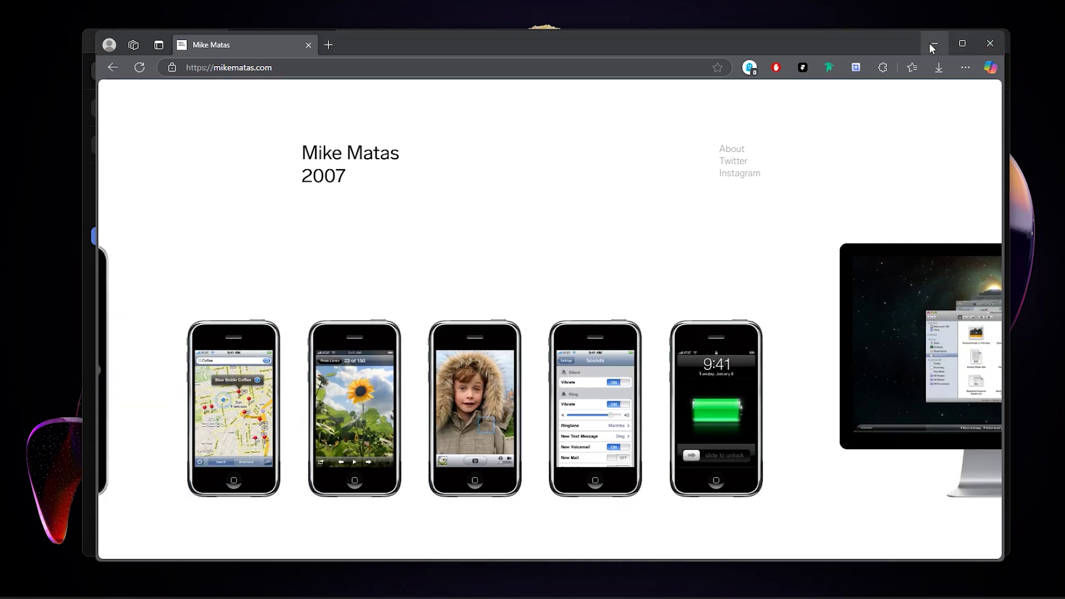
{"action": "left_click", "coordinate": [932, 43]}
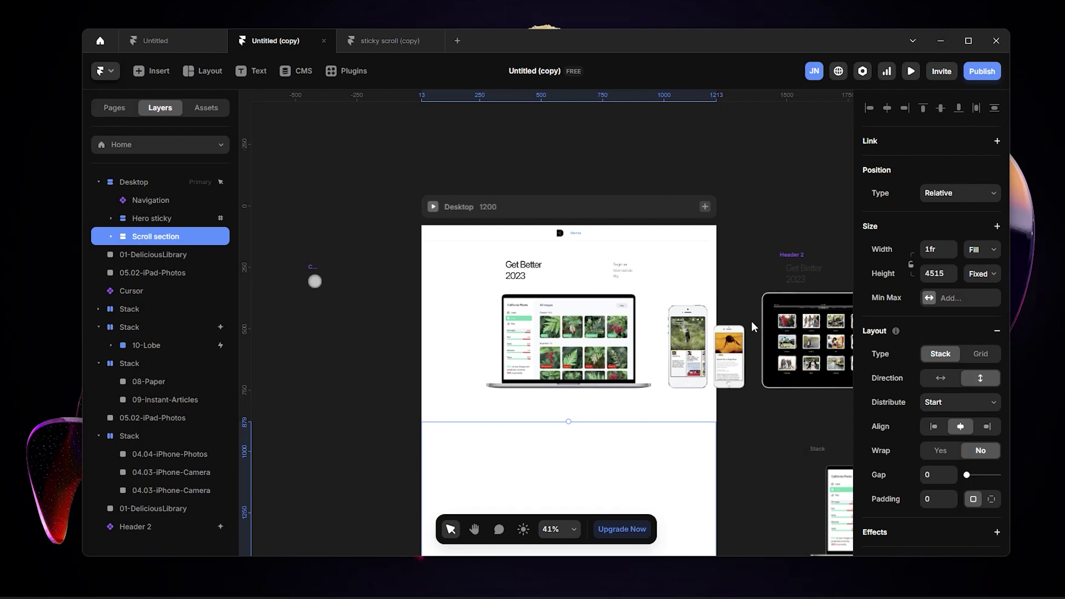